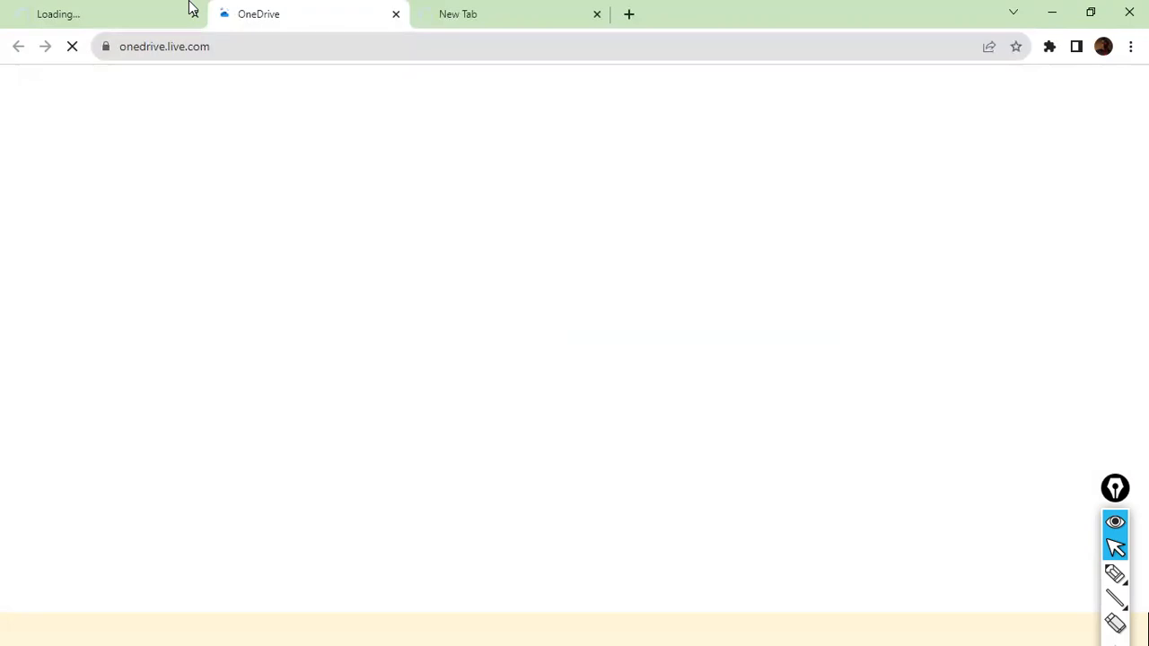
{"action": "left_click", "coordinate": [191, 9]}
{"action": "key", "text": "ctrl+Tab"}
{"action": "double_click", "coordinate": [643, 7]}
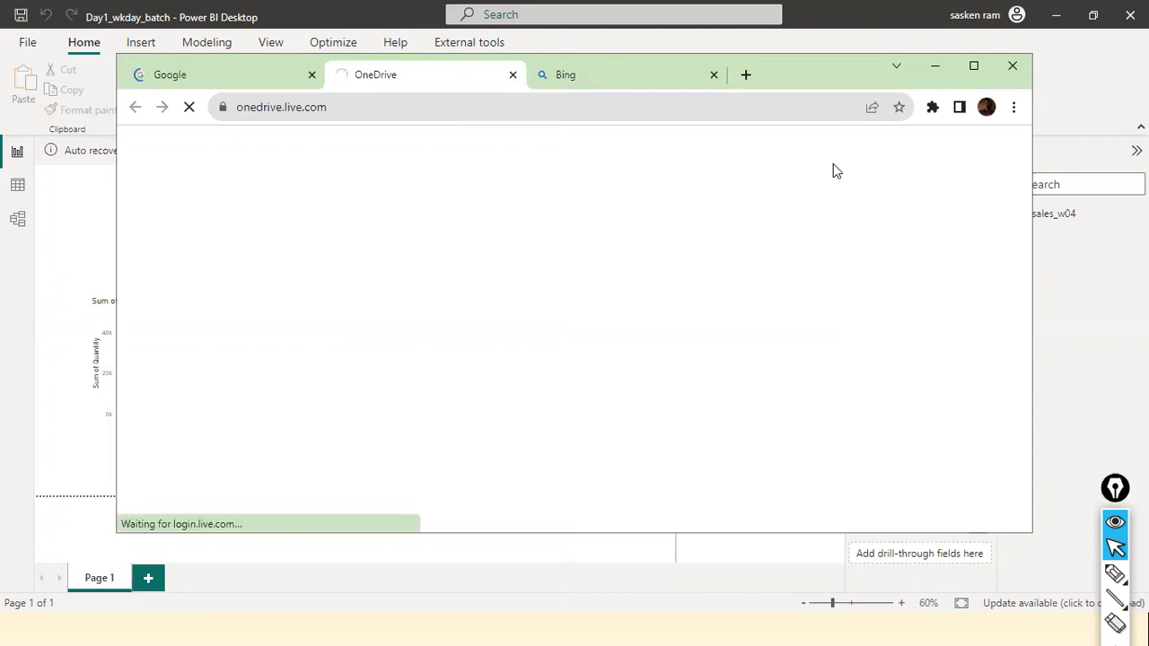
{"action": "left_click", "coordinate": [978, 70]}
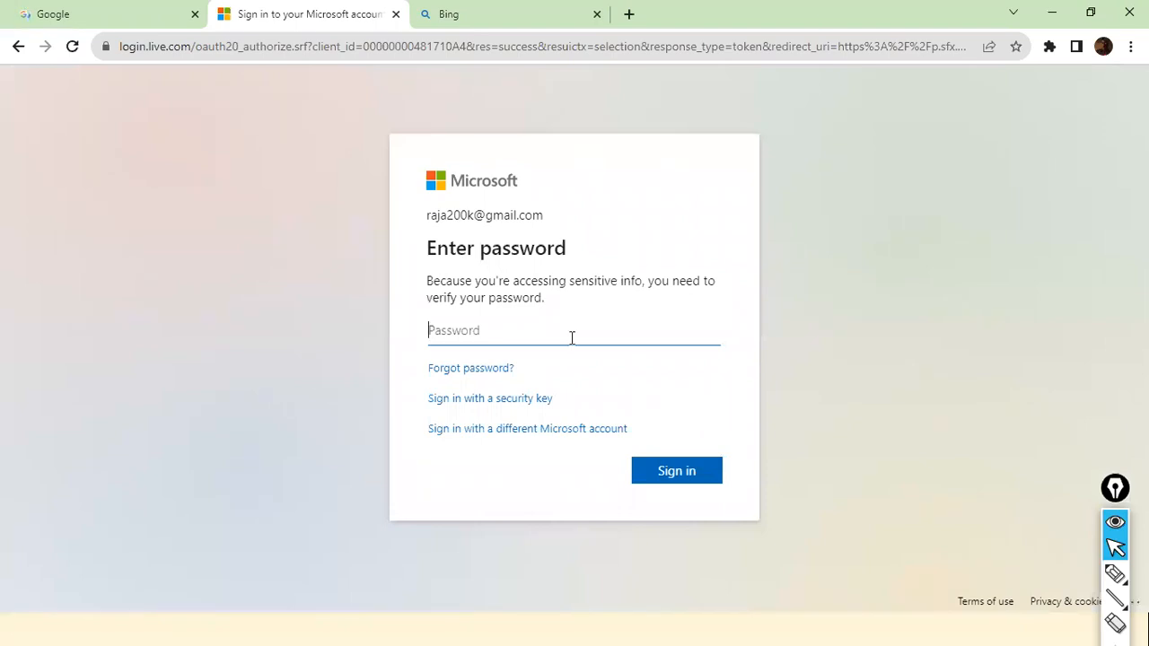
Try to sign in to the Microsoft account for OneDrive with the account password, then leave the sign-in page
{"action": "type", "text": "•••••••••"}
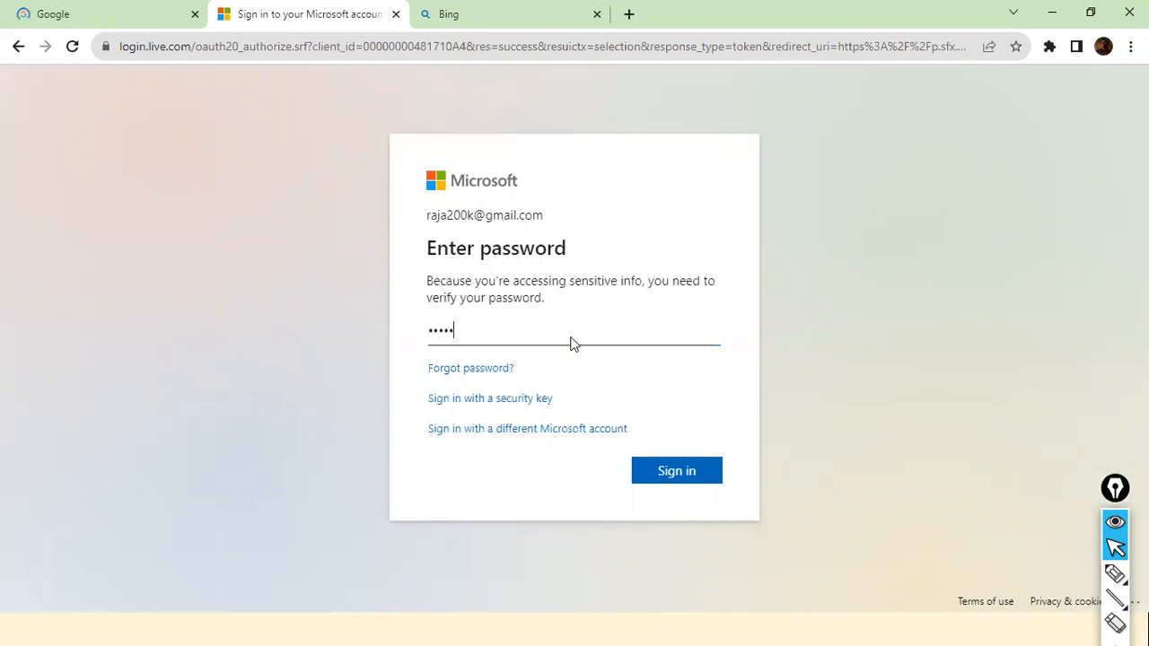
{"action": "key", "text": "Return"}
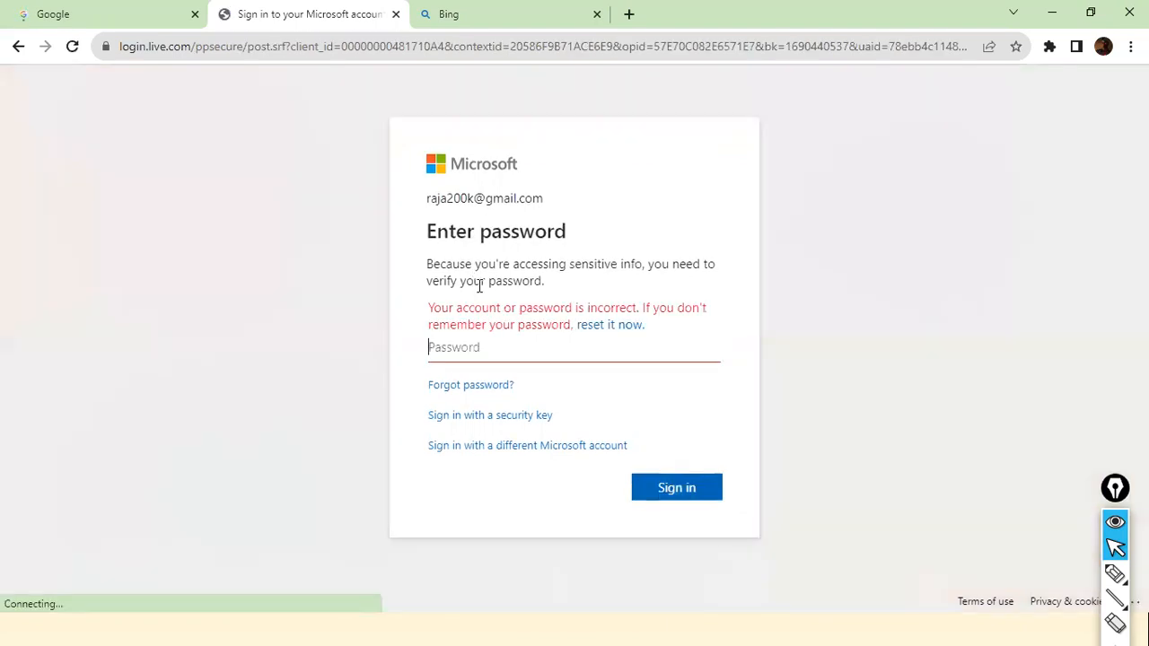
{"action": "type", "text": "•••••••••"}
{"action": "key", "text": "Return"}
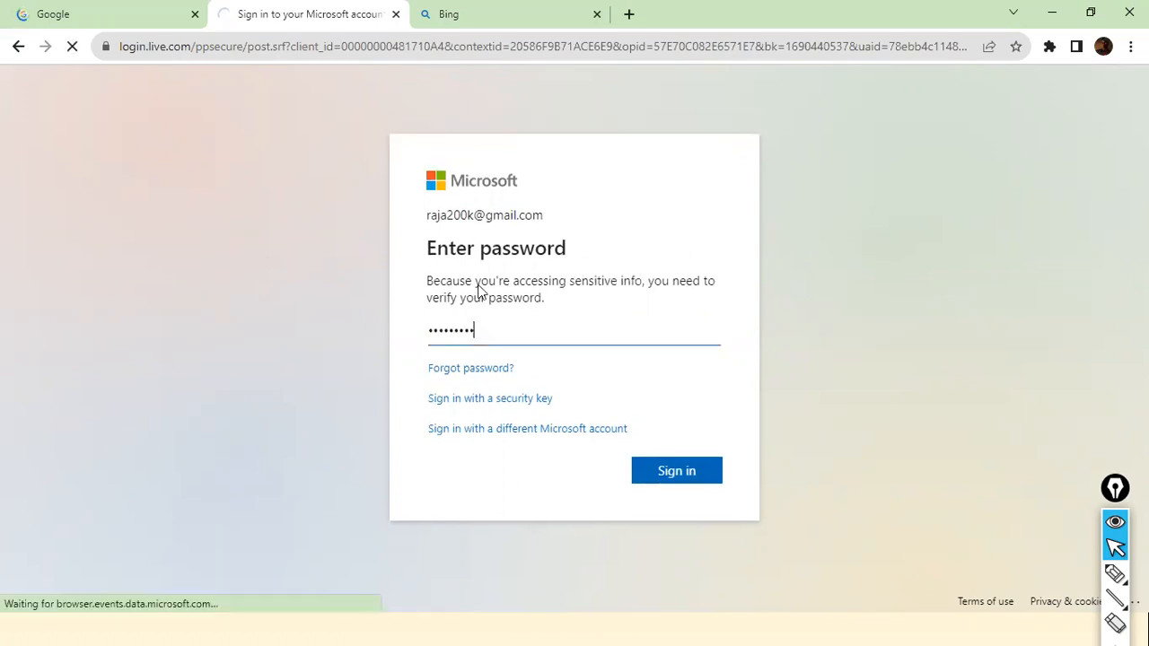
{"action": "type", "text": "•••••"}
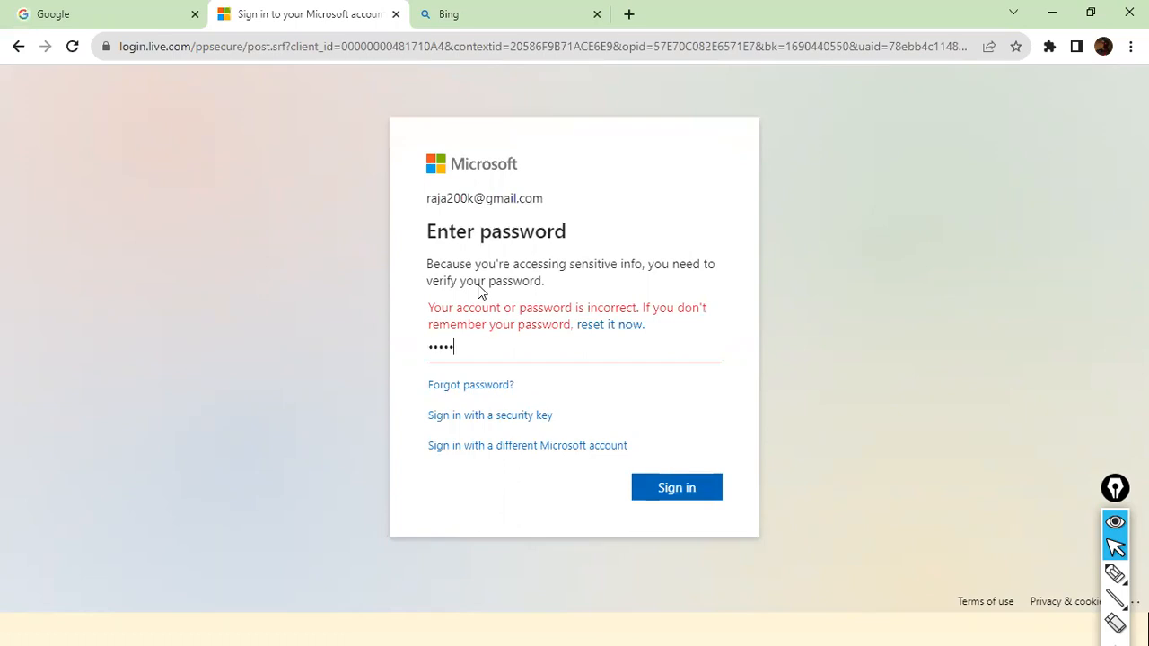
{"action": "type", "text": "•••••"}
{"action": "key", "text": "Return"}
{"action": "type", "text": "••••••••••"}
{"action": "key", "text": "Return"}
{"action": "type", "text": "••••••••••"}
{"action": "key", "text": "Return"}
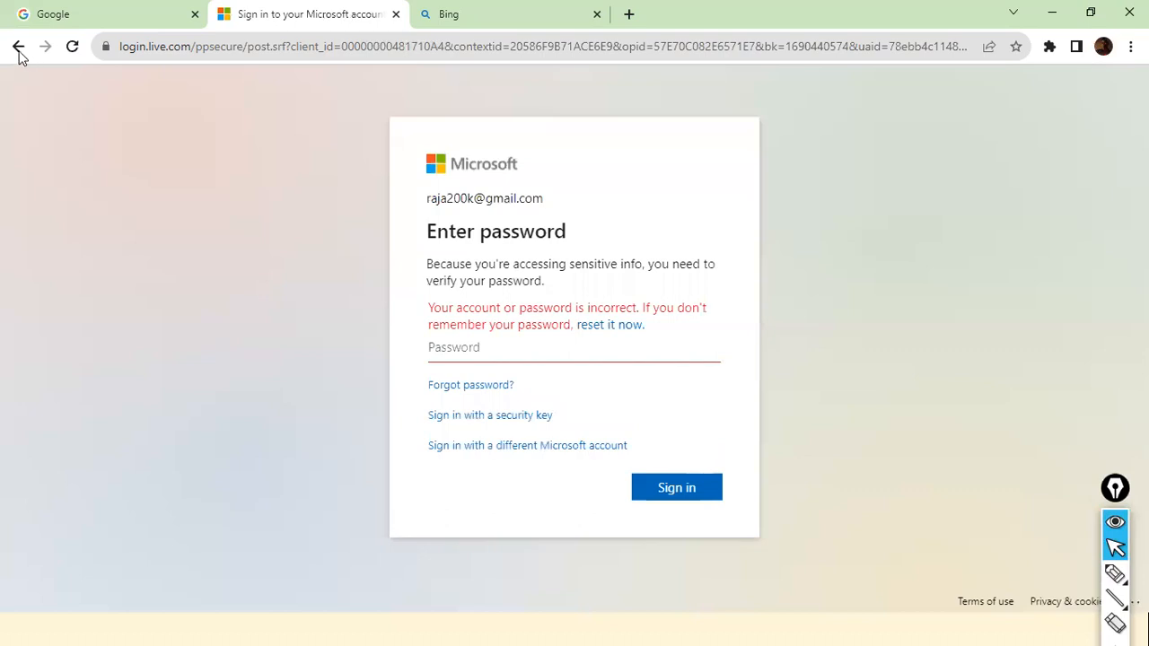
{"action": "left_click", "coordinate": [18, 47]}
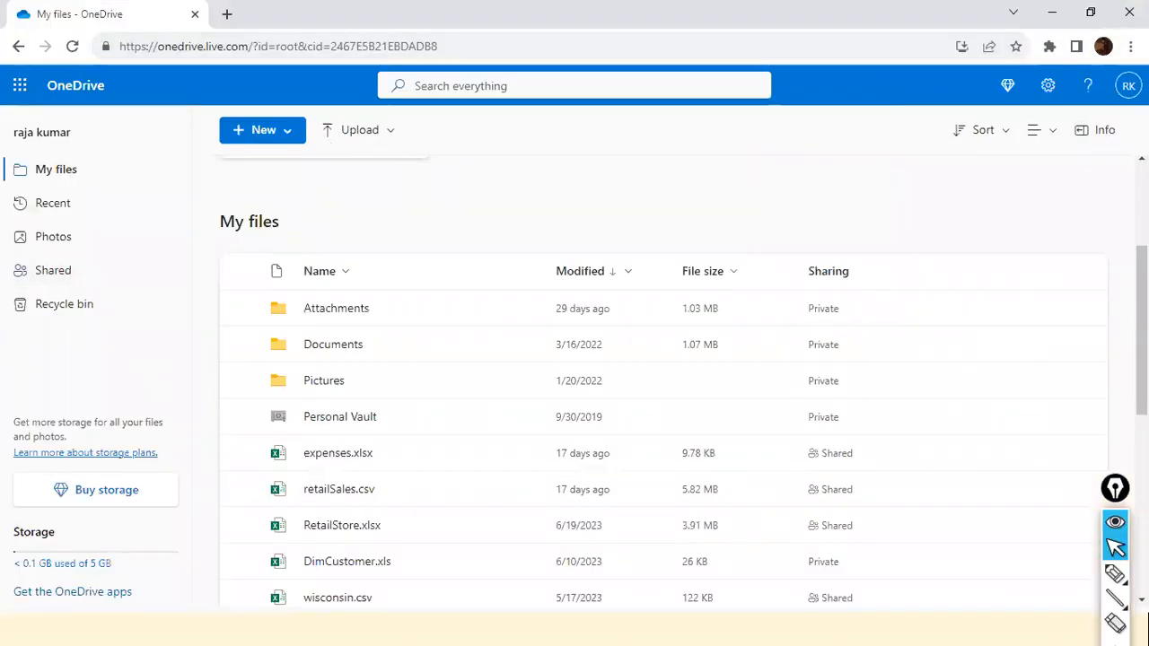
Check which account is signed in to OneDrive and close the account details
{"action": "left_click", "coordinate": [1129, 85]}
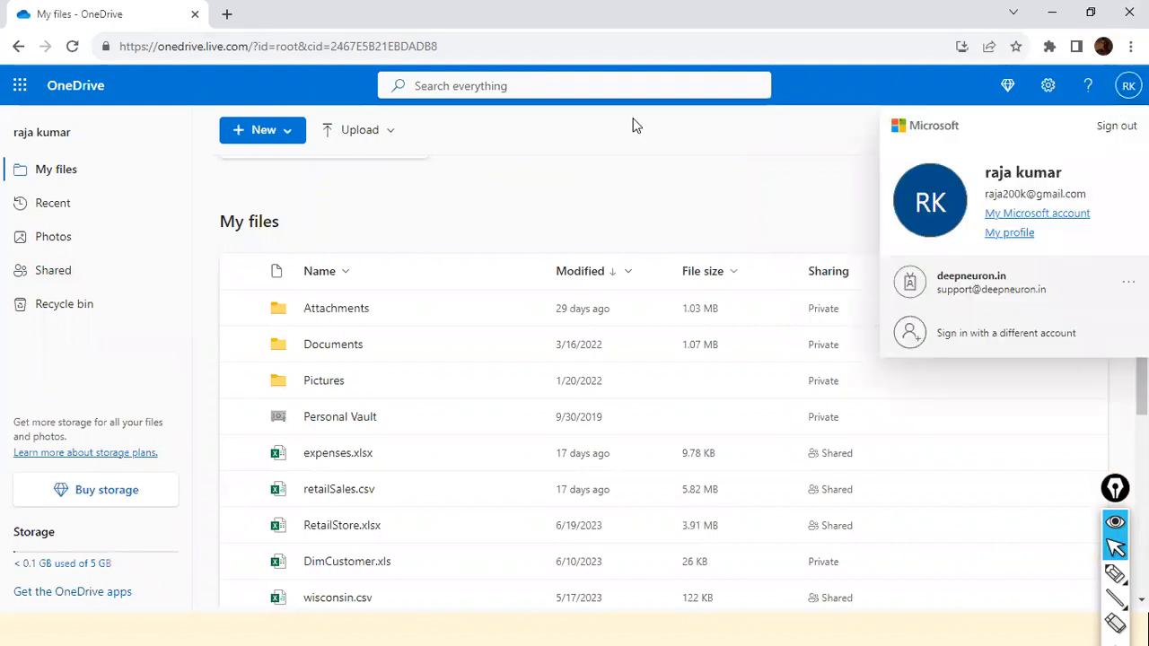
{"action": "key", "text": "ctrl+l"}
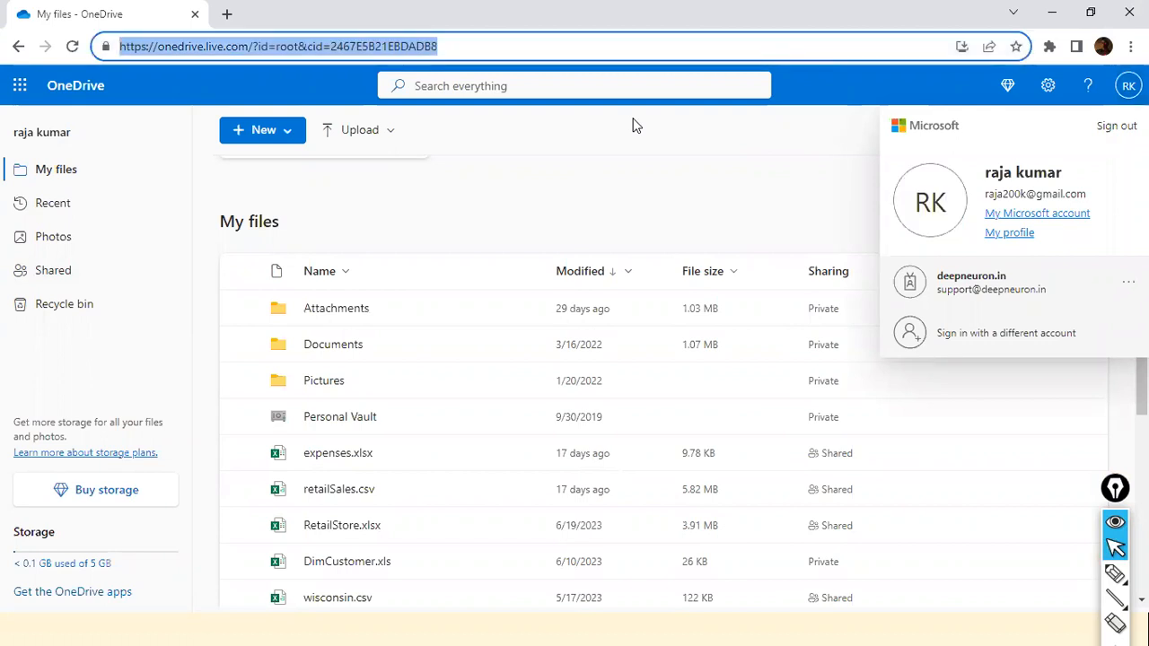
{"action": "left_click", "coordinate": [497, 177]}
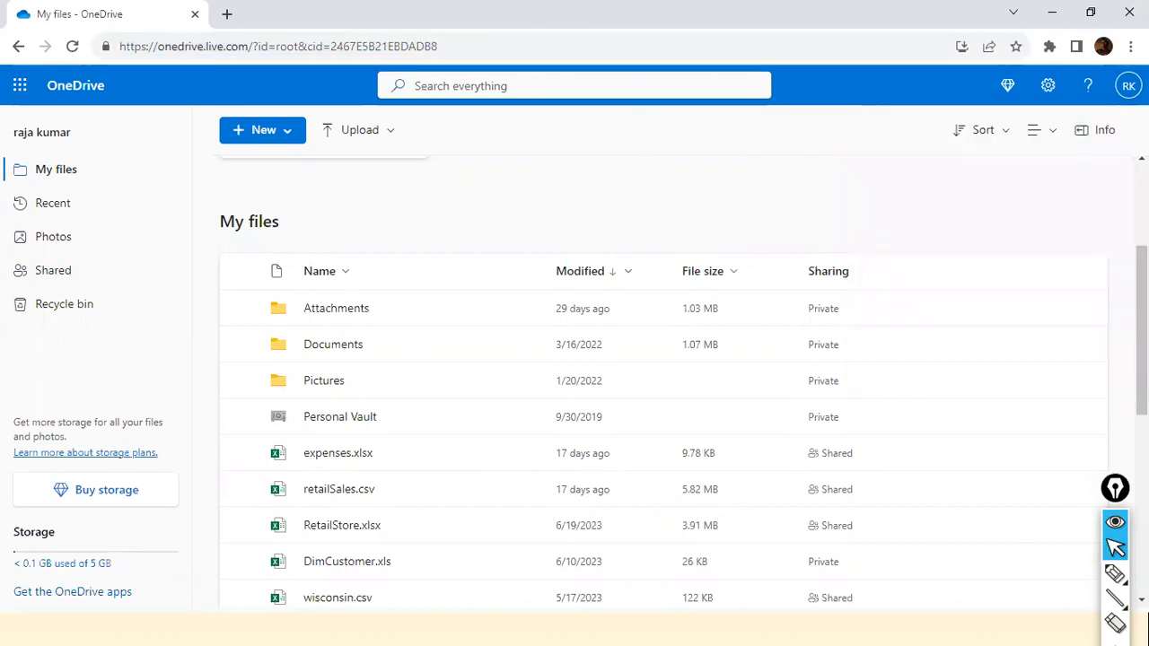
{"action": "left_click", "coordinate": [1128, 85]}
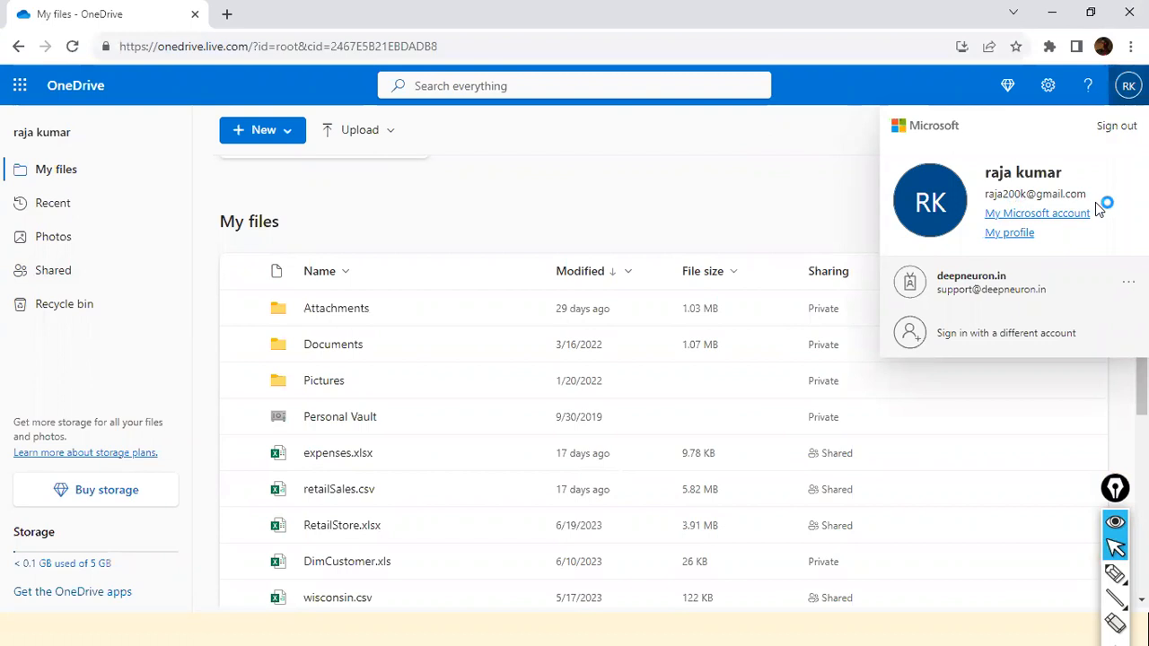
{"action": "left_click", "coordinate": [791, 187]}
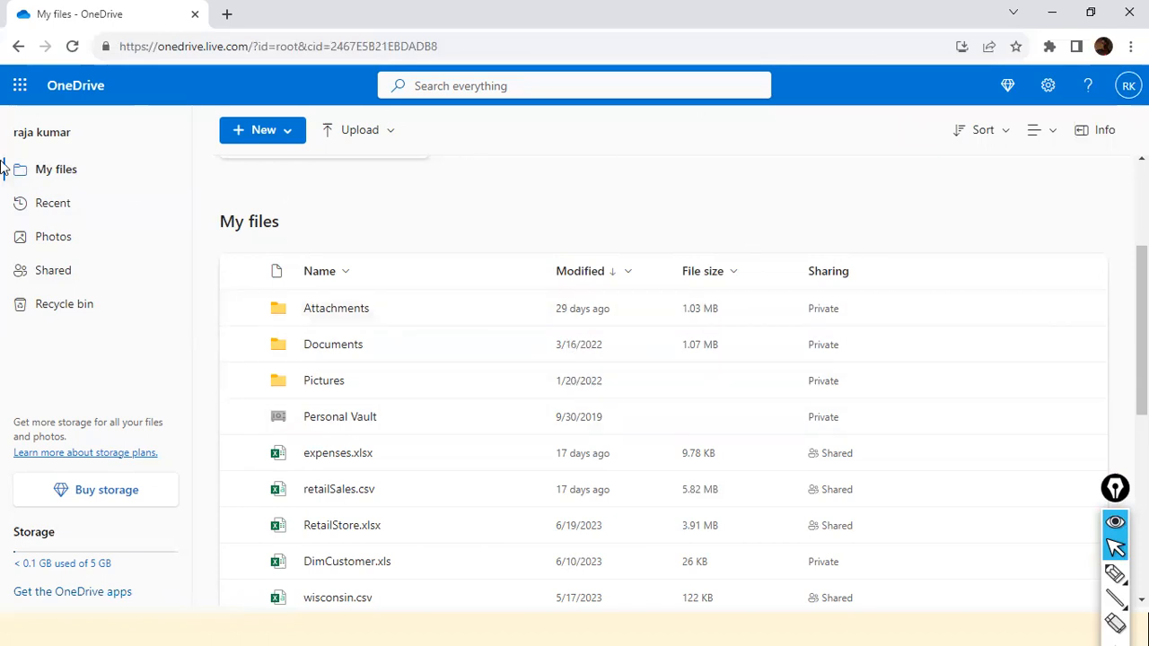
Look through the folders and files stored in My files
{"action": "scroll", "coordinate": [390, 366], "scroll_direction": "down", "scroll_amount": 3}
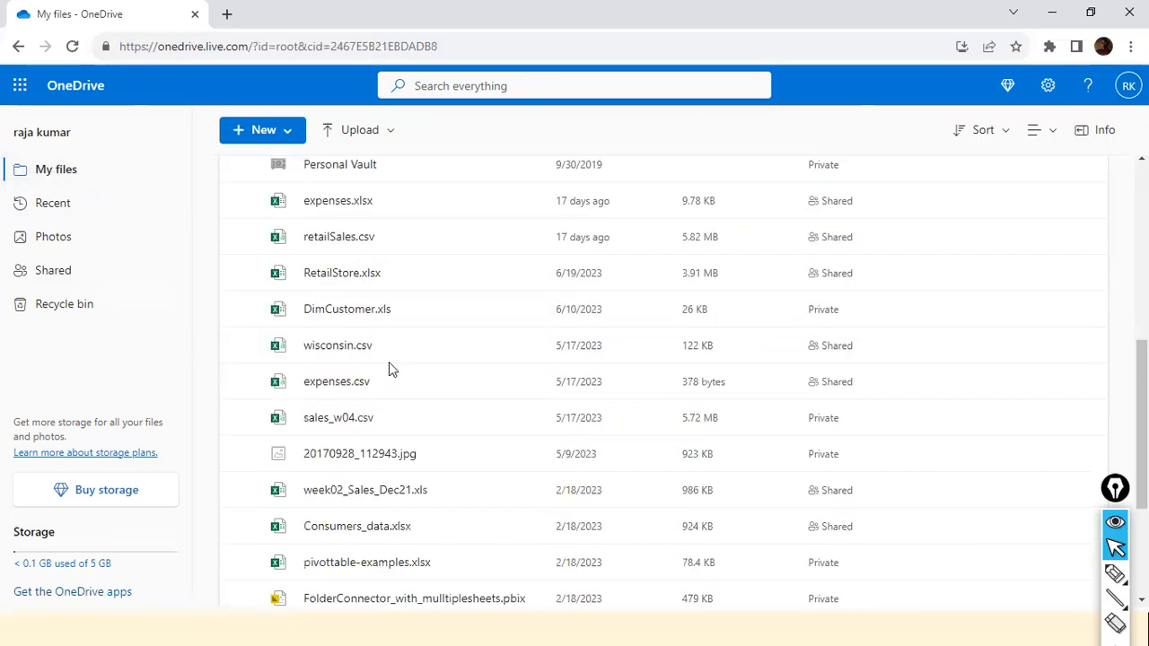
{"action": "scroll", "coordinate": [370, 216], "scroll_direction": "down", "scroll_amount": 3}
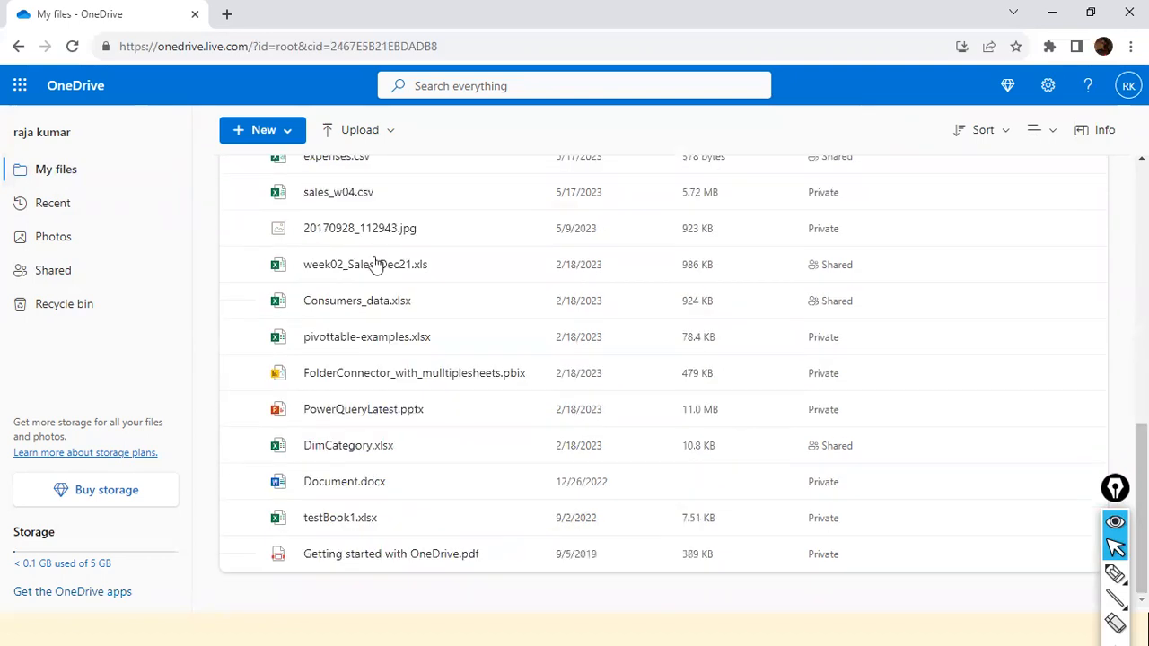
{"action": "scroll", "coordinate": [375, 262], "scroll_direction": "up", "scroll_amount": 5}
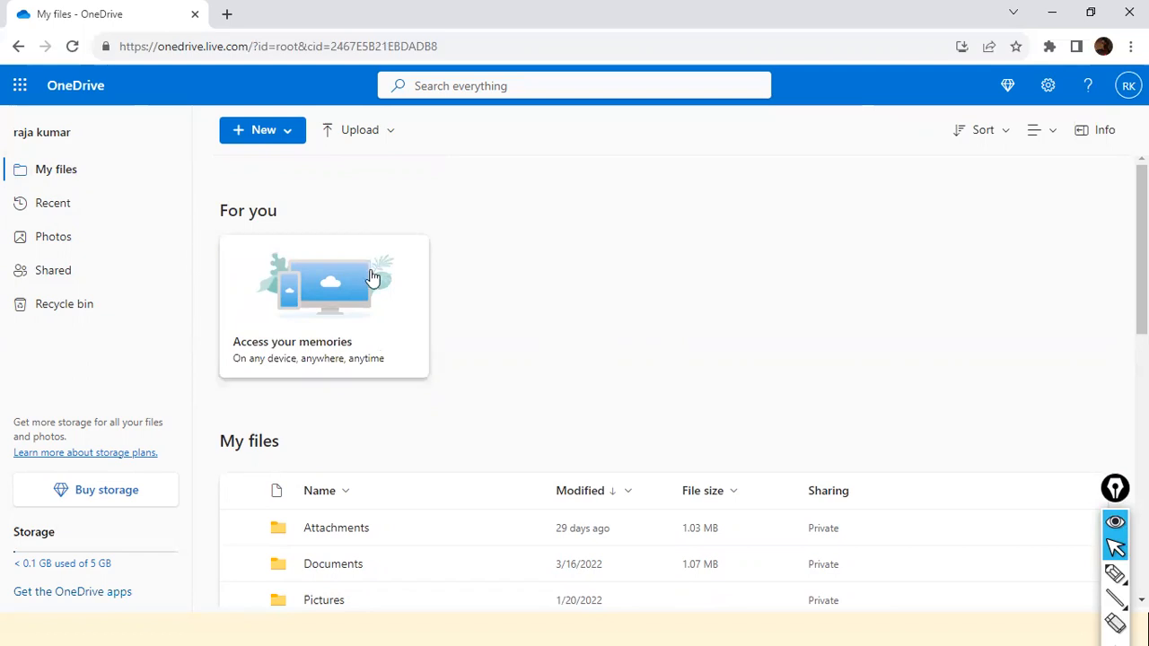
{"action": "scroll", "coordinate": [427, 321], "scroll_direction": "down", "scroll_amount": 3}
{"action": "scroll", "coordinate": [521, 351], "scroll_direction": "down", "scroll_amount": 3}
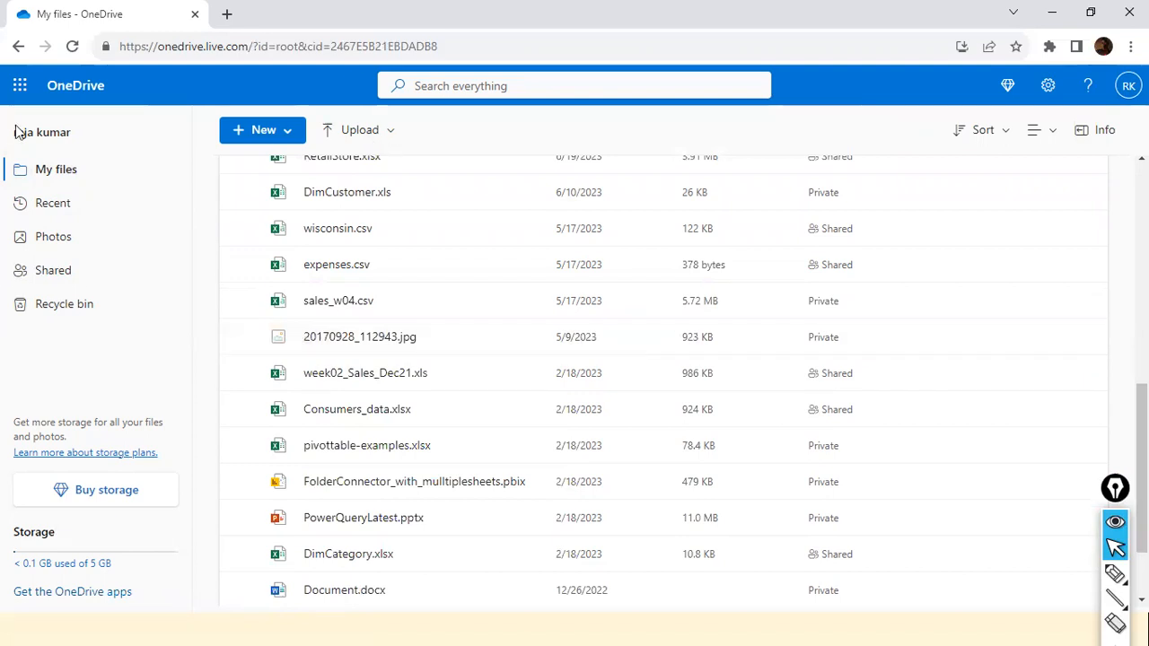
{"action": "scroll", "coordinate": [962, 322], "scroll_direction": "down", "scroll_amount": 1}
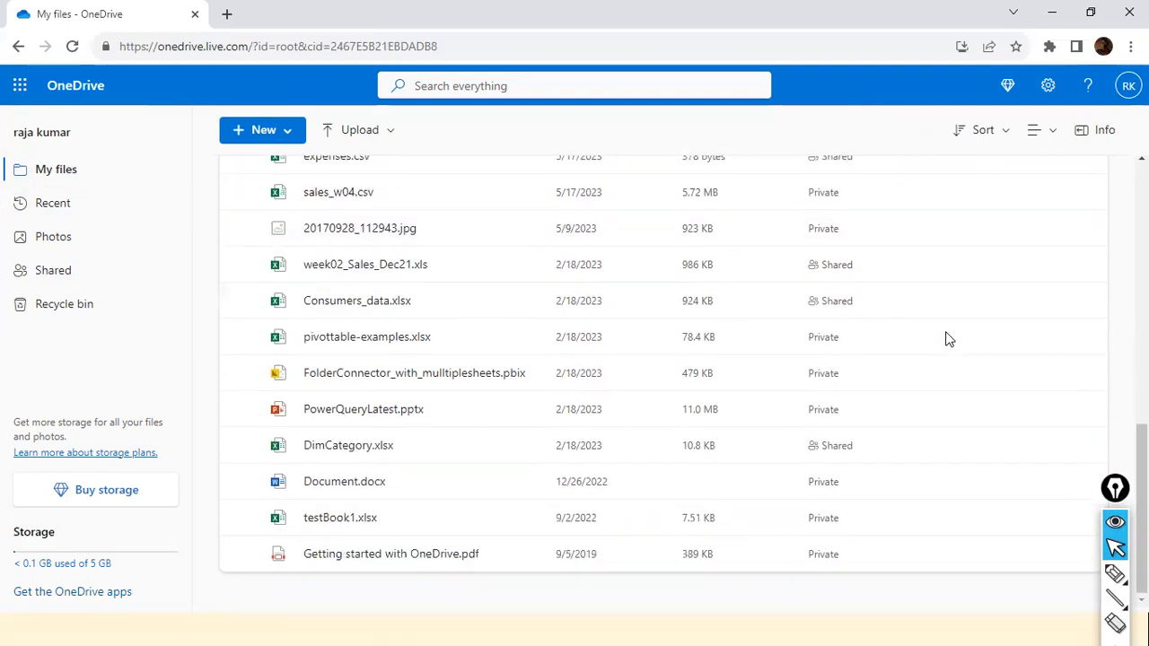
{"action": "scroll", "coordinate": [946, 335], "scroll_direction": "up", "scroll_amount": 2}
{"action": "scroll", "coordinate": [807, 325], "scroll_direction": "up", "scroll_amount": 2}
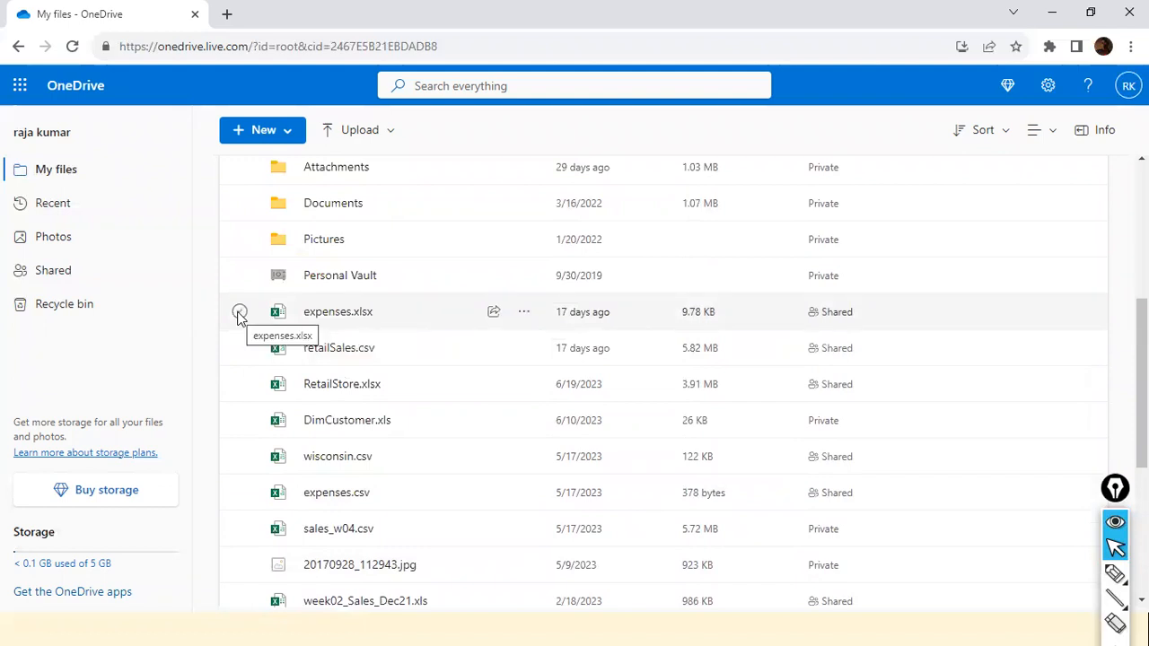
Select the file RetailStore.xlsx in My files
{"action": "scroll", "coordinate": [427, 377], "scroll_direction": "down", "scroll_amount": 2}
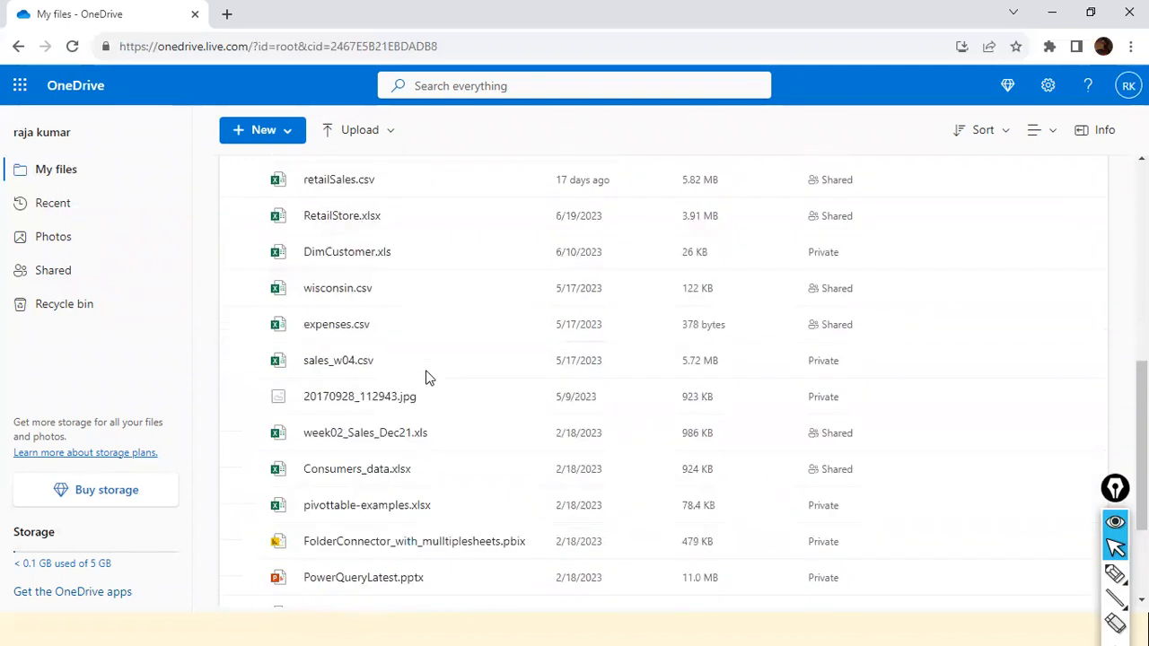
{"action": "left_click", "coordinate": [239, 217]}
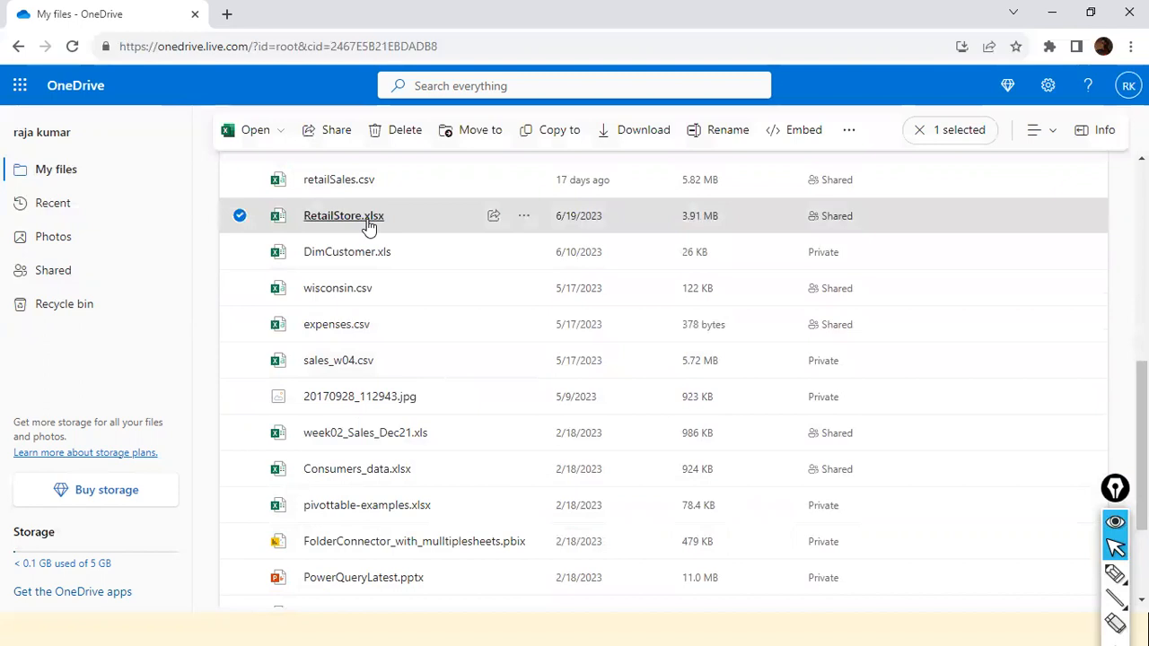
{"action": "left_click", "coordinate": [240, 218]}
{"action": "left_click", "coordinate": [240, 219]}
{"action": "left_click", "coordinate": [241, 221]}
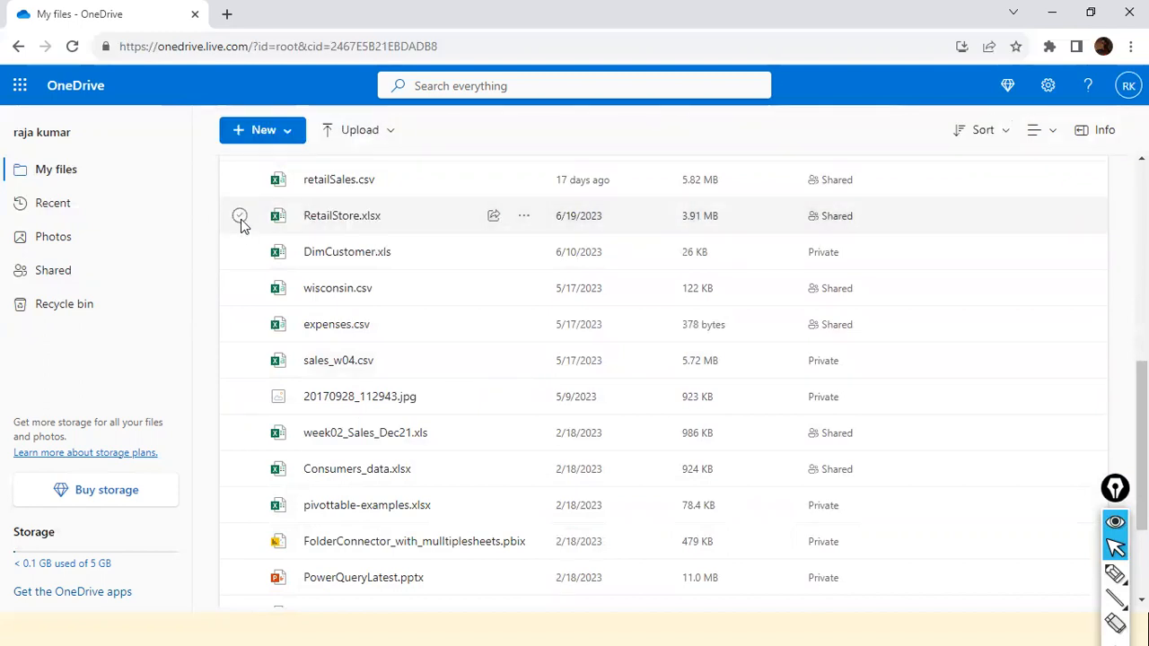
{"action": "left_click", "coordinate": [240, 223]}
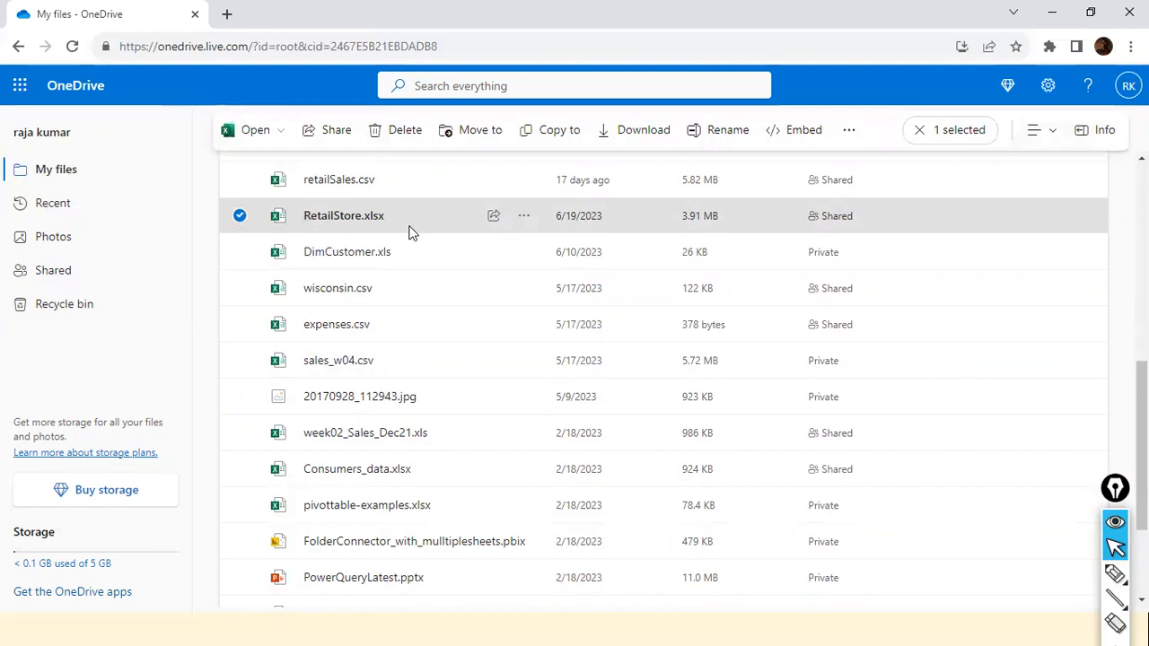
{"action": "left_click", "coordinate": [493, 220]}
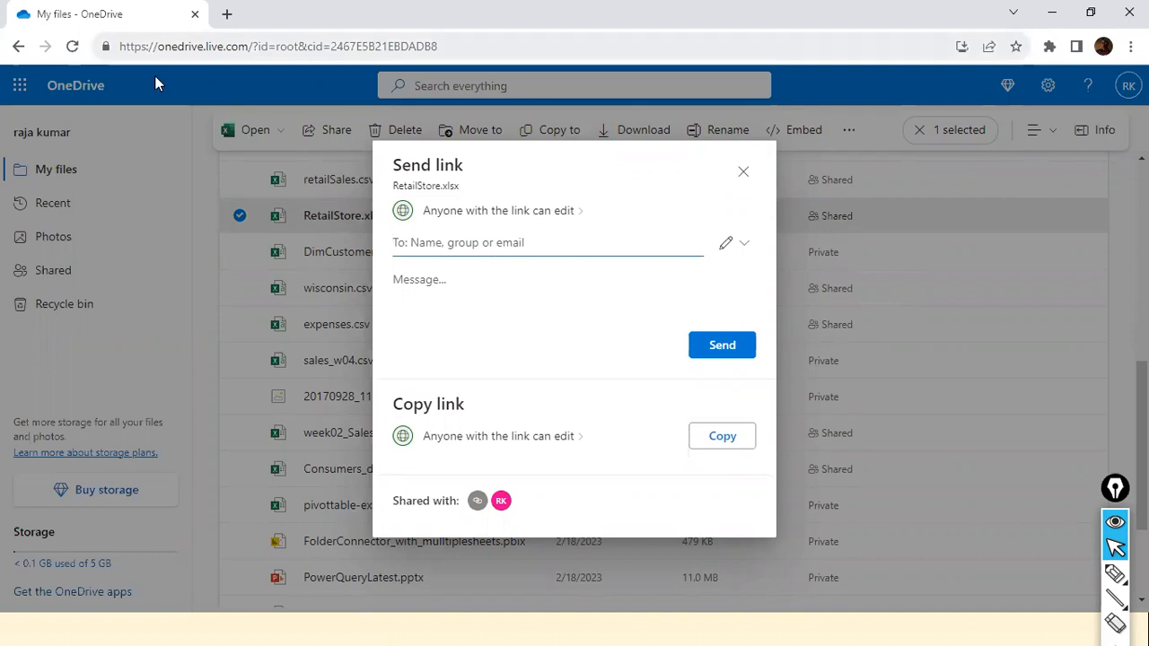
{"action": "left_click", "coordinate": [729, 347]}
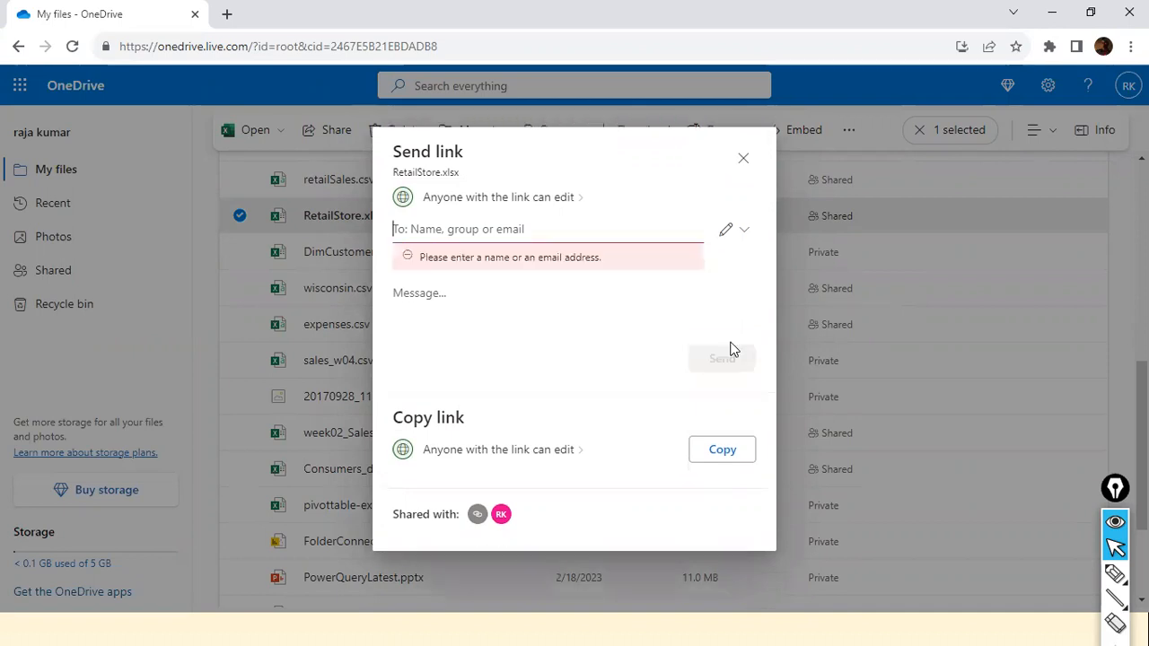
{"action": "left_click", "coordinate": [742, 171]}
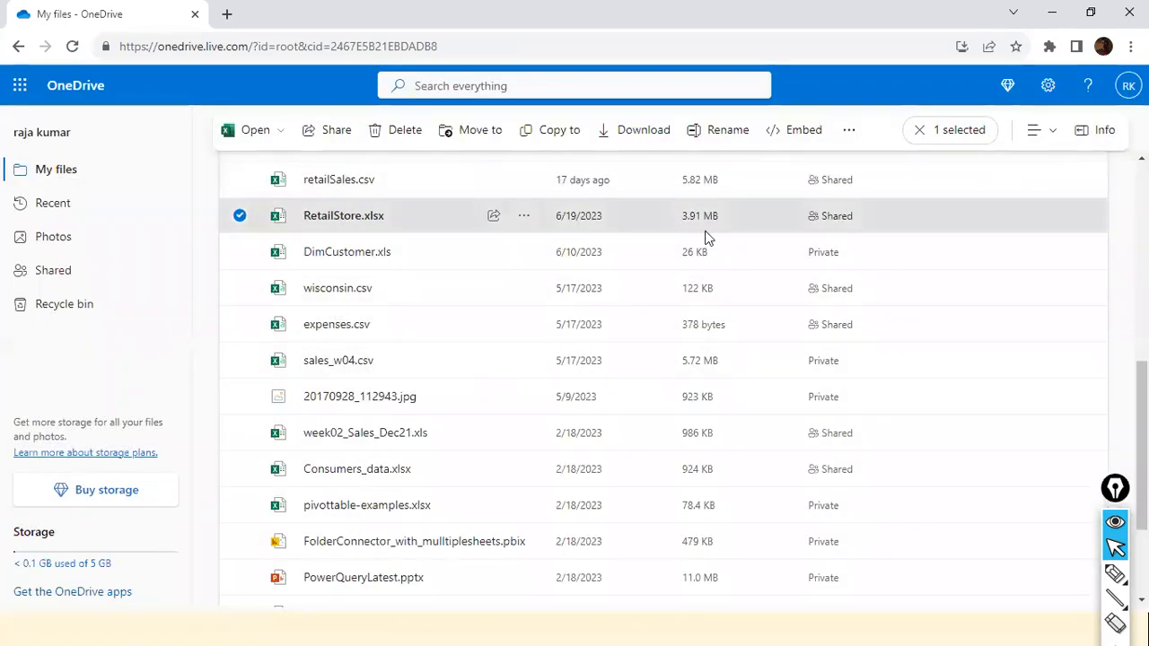
Open the Embed option for RetailStore.xlsx and copy its full iframe embed code
{"action": "left_click", "coordinate": [524, 218]}
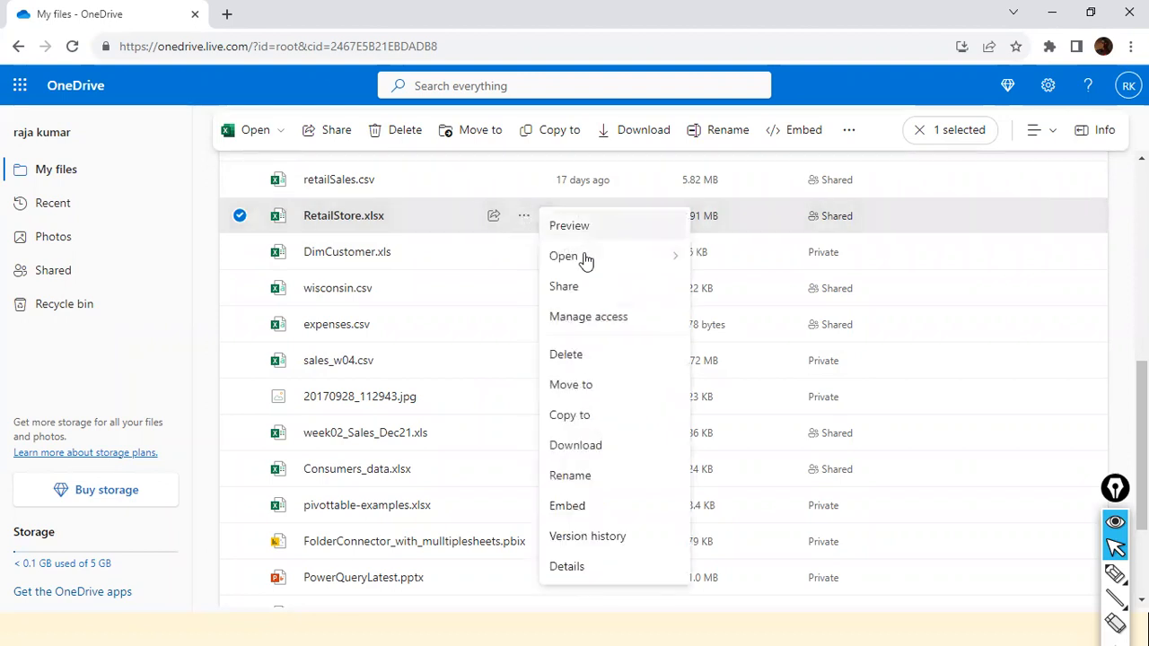
{"action": "left_click", "coordinate": [583, 512]}
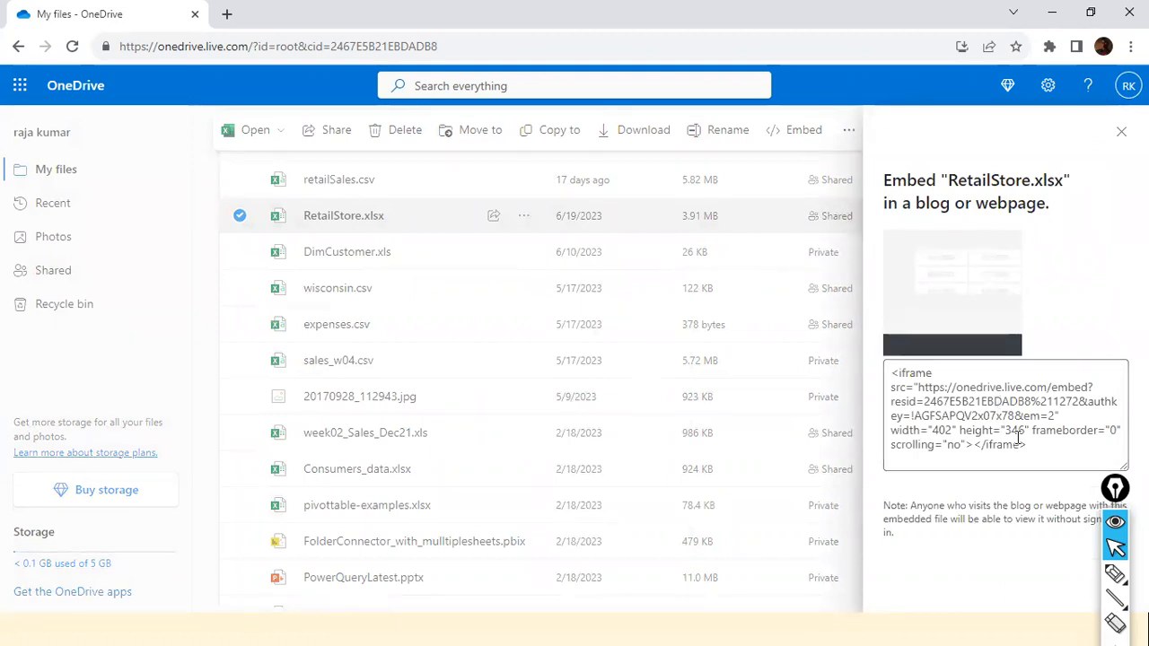
{"action": "left_click", "coordinate": [1064, 449]}
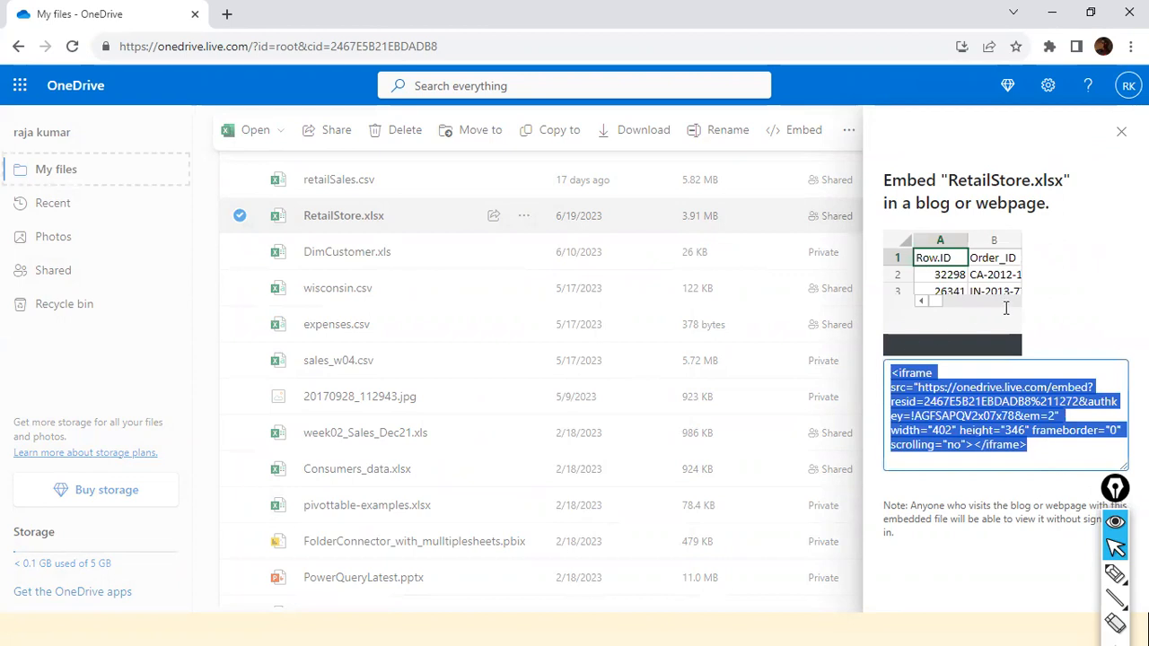
{"action": "right_click", "coordinate": [974, 399]}
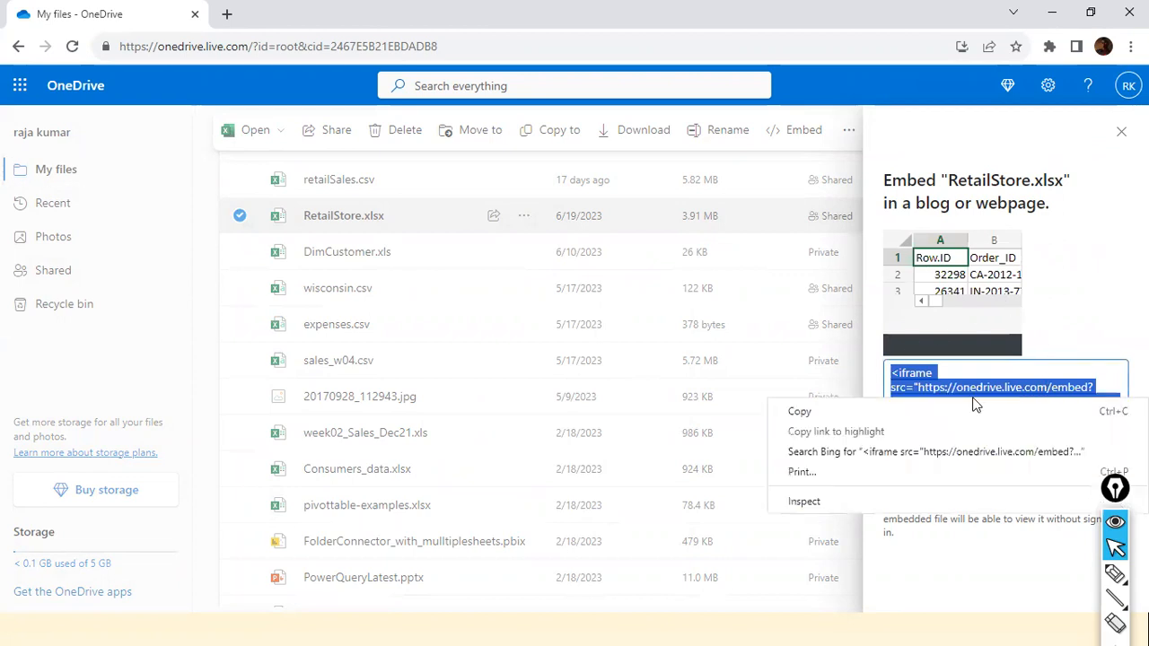
{"action": "left_click", "coordinate": [808, 412]}
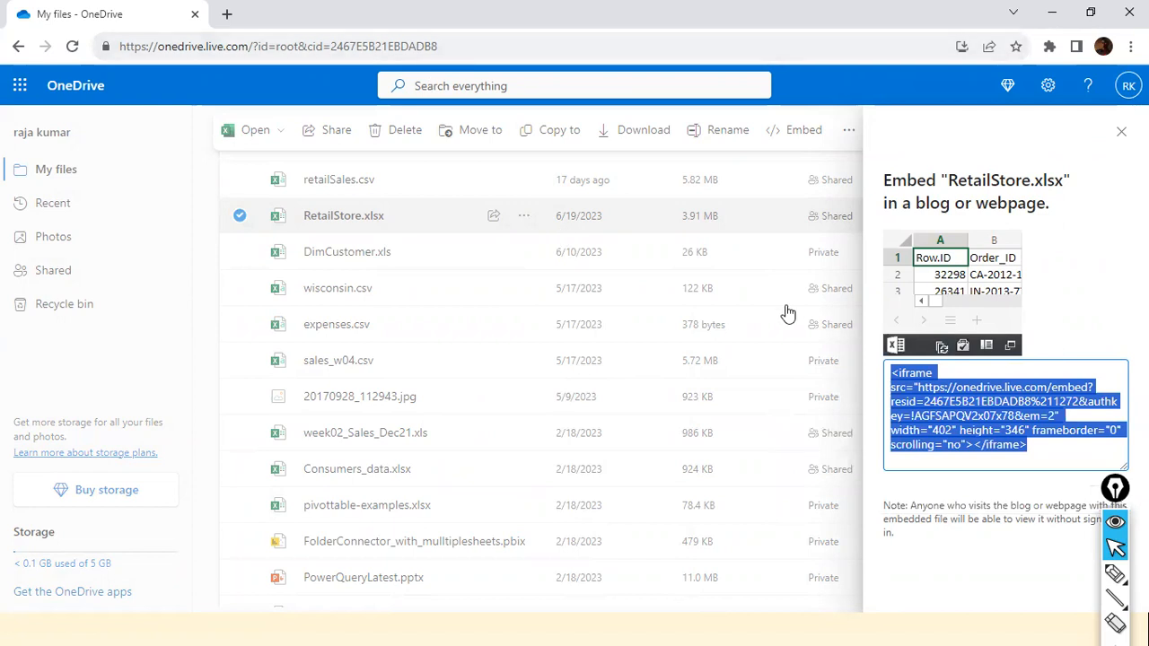
Switch to Notepad, paste the embed code containing the authentication key into a new document, and move the window lower
{"action": "key", "text": "super"}
{"action": "type", "text": "notepad"}
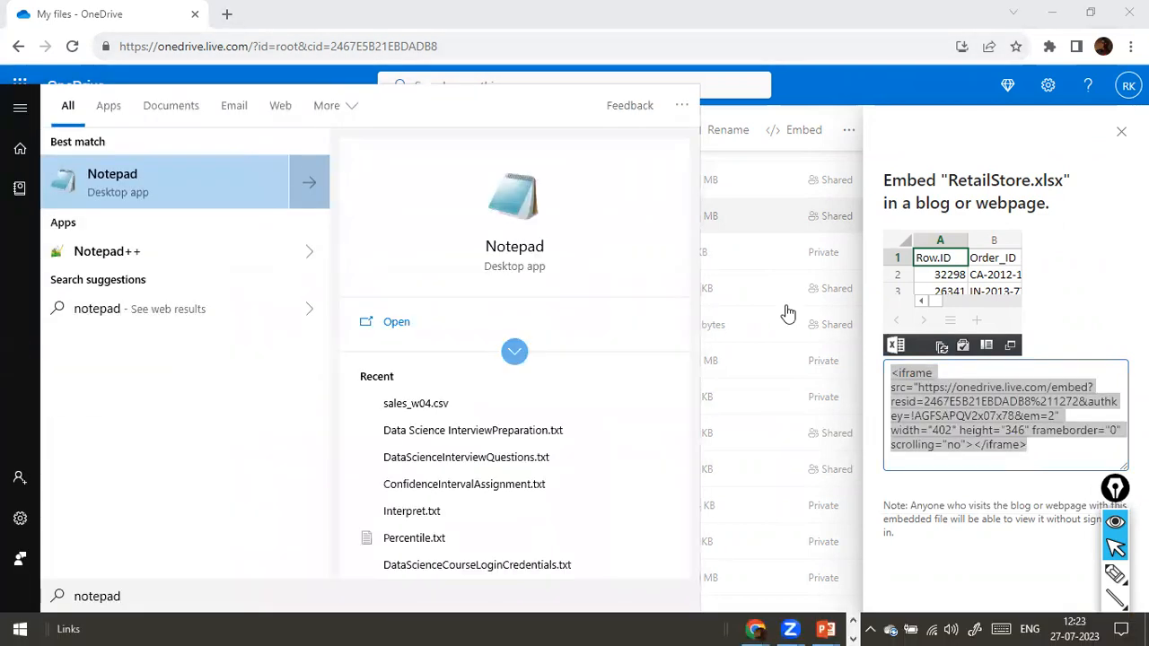
{"action": "key", "text": "Return"}
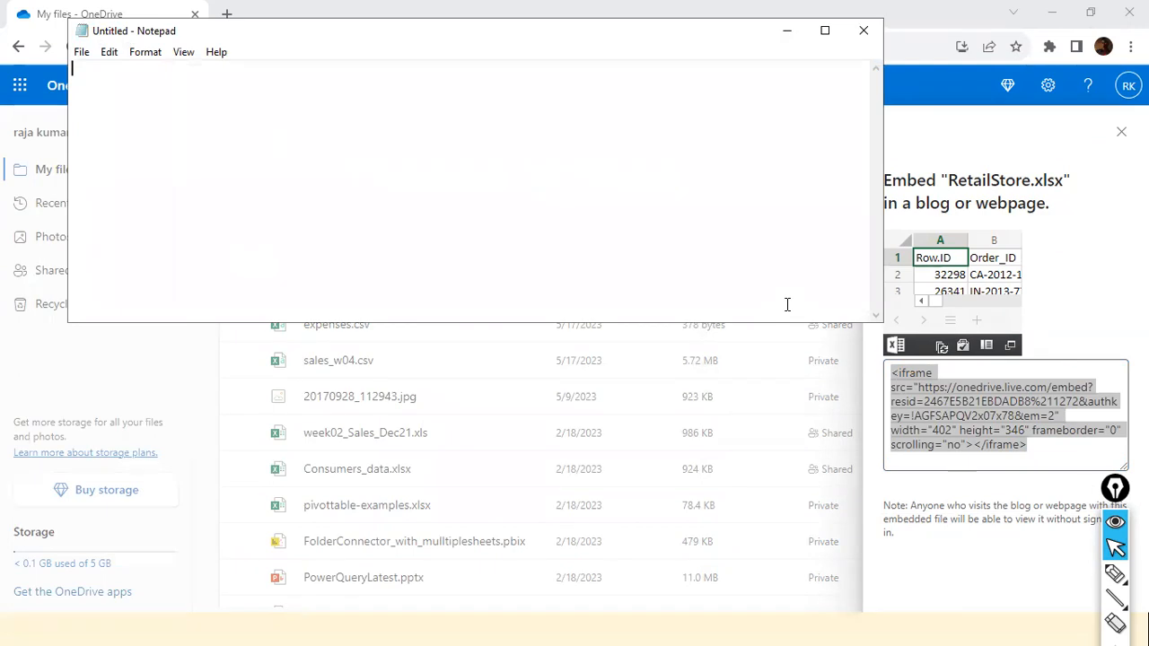
{"action": "key", "text": "ctrl+v"}
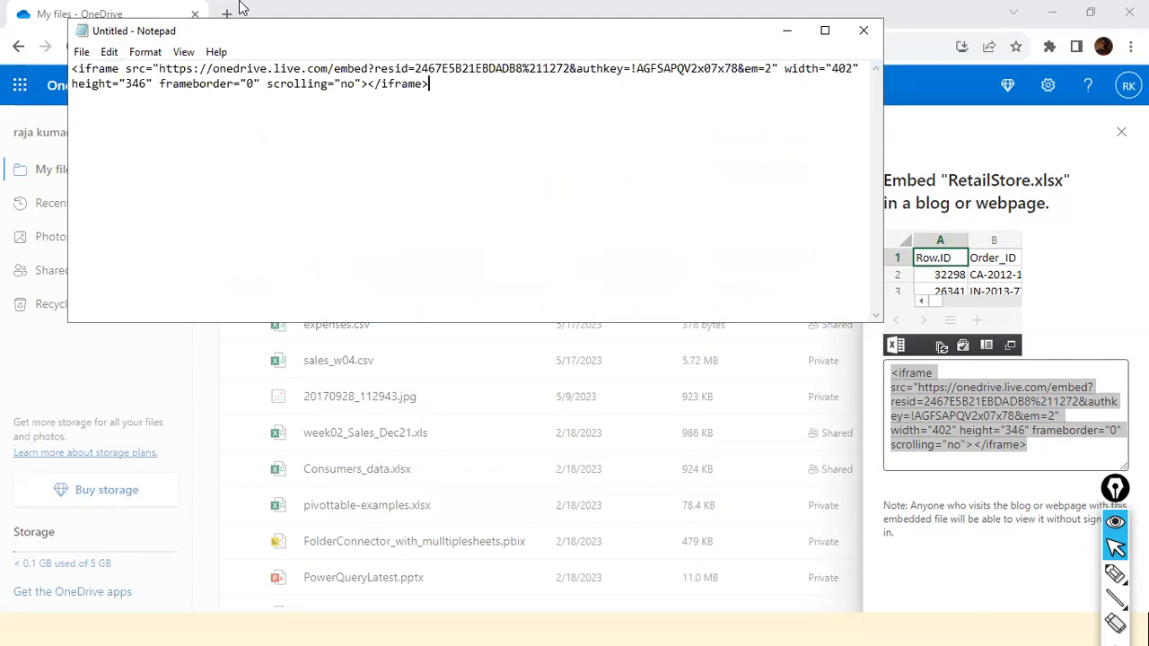
{"action": "left_click_drag", "start_coordinate": [246, 31], "coordinate": [282, 196]}
{"action": "left_click", "coordinate": [276, 250]}
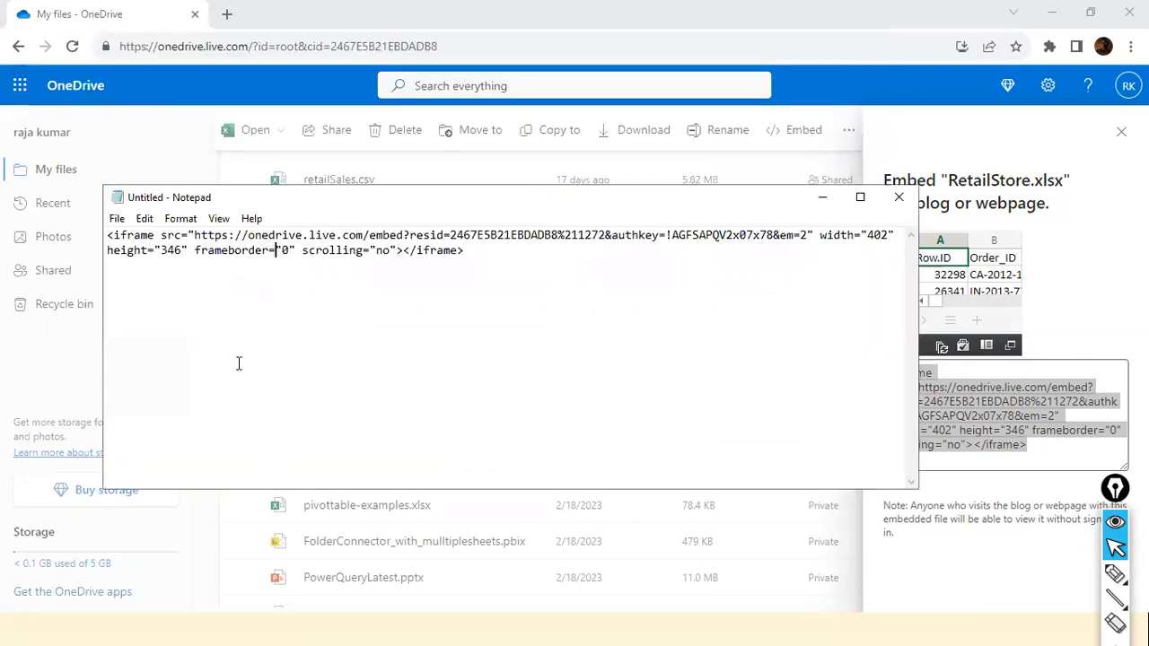
Copy the web link inside the iframe's src quotes, including its authentication key, onto its own line a few lines below the code
{"action": "left_click_drag", "start_coordinate": [195, 235], "coordinate": [808, 215]}
{"action": "left_click", "coordinate": [410, 418]}
{"action": "key", "text": "End"}
{"action": "key", "text": "Return"}
{"action": "key", "text": "Return"}
{"action": "key", "text": "Return"}
{"action": "key", "text": "Return"}
{"action": "key", "text": "Return"}
{"action": "key", "text": "ctrl+v"}
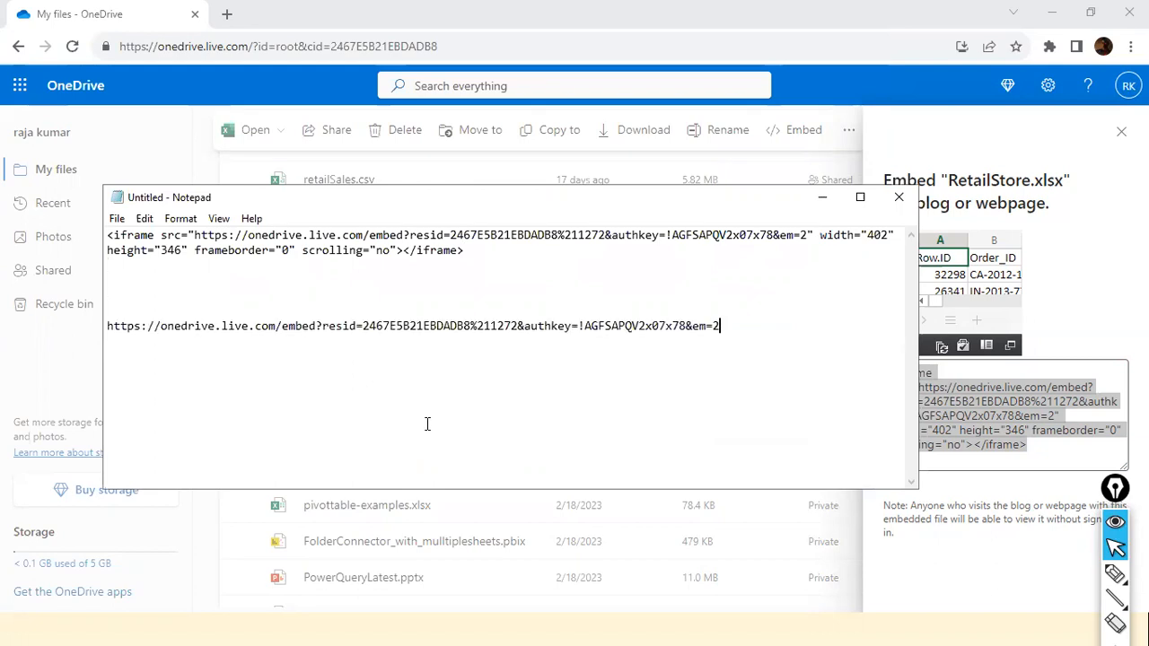
Insert the heading "step 1" above the iframe code, followed by blank lines for a note
{"action": "key", "text": "ctrl+Home"}
{"action": "key", "text": "Return"}
{"action": "key", "text": "Up"}
{"action": "type", "text": "step 1"}
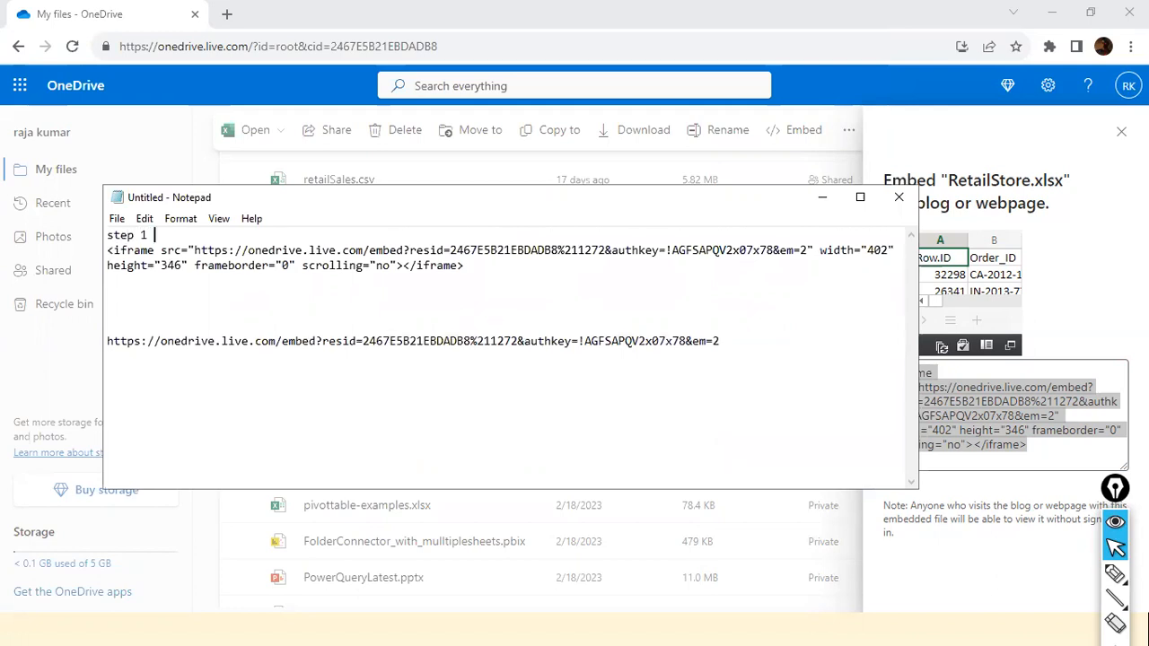
{"action": "key", "text": "Return"}
{"action": "key", "text": "Return"}
{"action": "key", "text": "Return"}
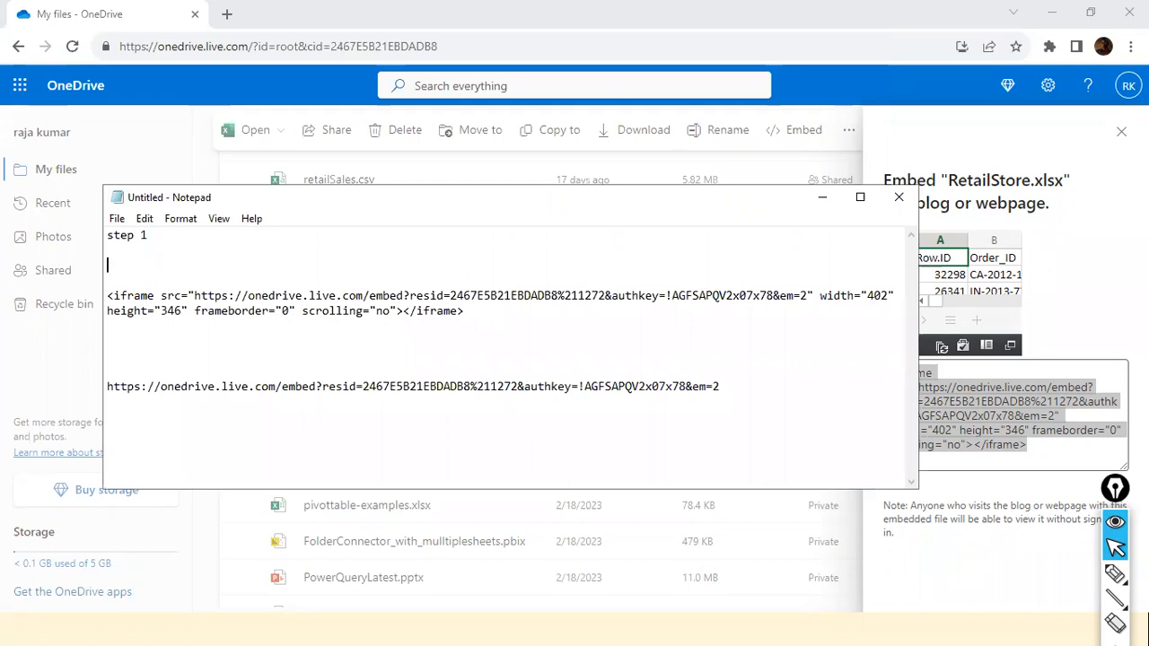
Write the note "right click and click on embed" under the step 1 heading
{"action": "type", "text": "right click and "}
{"action": "type", "text": "select"}
{"action": "key", "text": "BackSpace"}
{"action": "key", "text": "BackSpace"}
{"action": "key", "text": "BackSpace"}
{"action": "key", "text": "BackSpace"}
{"action": "key", "text": "BackSpace"}
{"action": "key", "text": "BackSpace"}
{"action": "type", "text": "click on embed"}
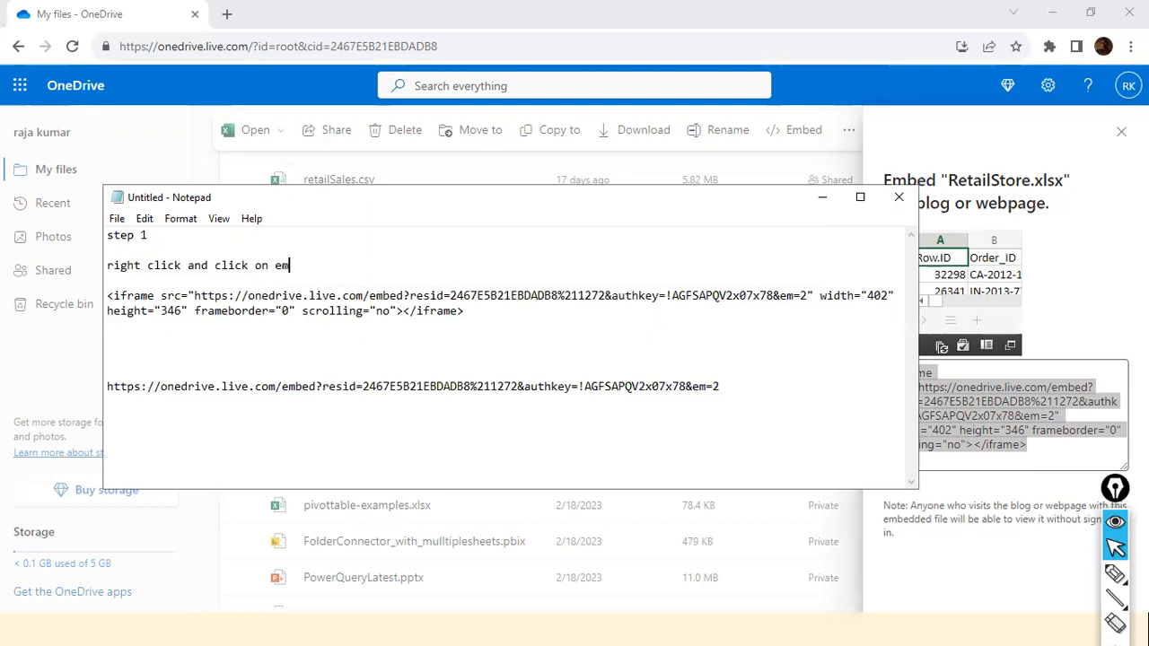
Add the heading "Step 2" above the iframe code with the note "Copy the below embedded url" under it
{"action": "key", "text": "Return"}
{"action": "key", "text": "Return"}
{"action": "type", "text": "Step 2"}
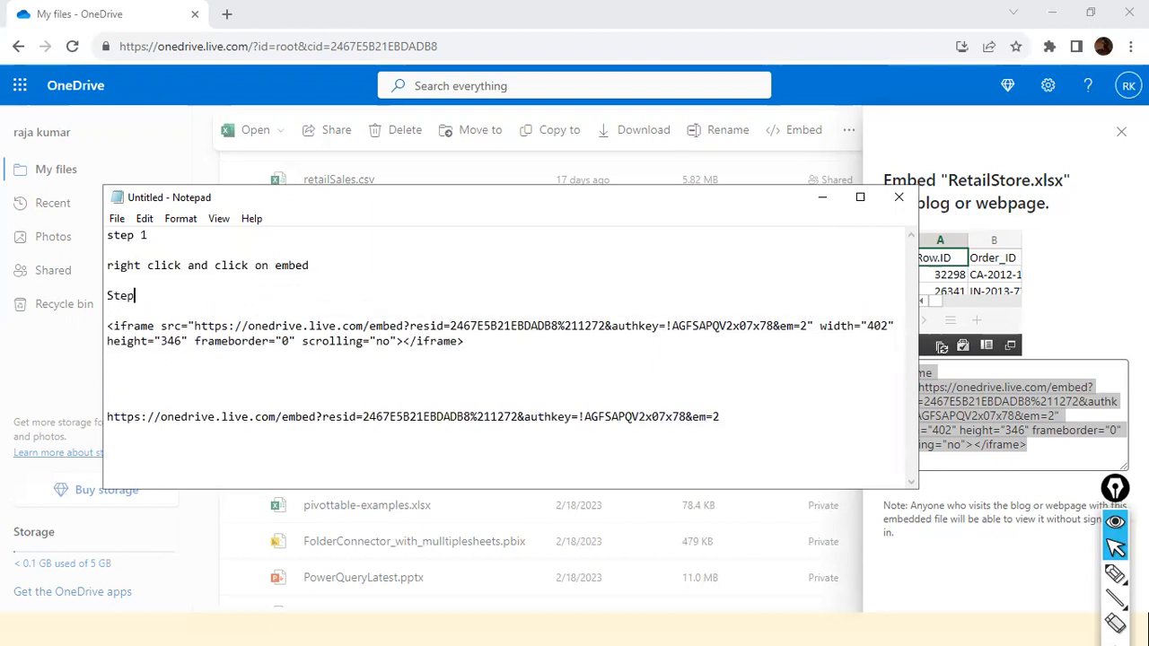
{"action": "key", "text": "Return"}
{"action": "key", "text": "Return"}
{"action": "type", "text": "Copy thh e"}
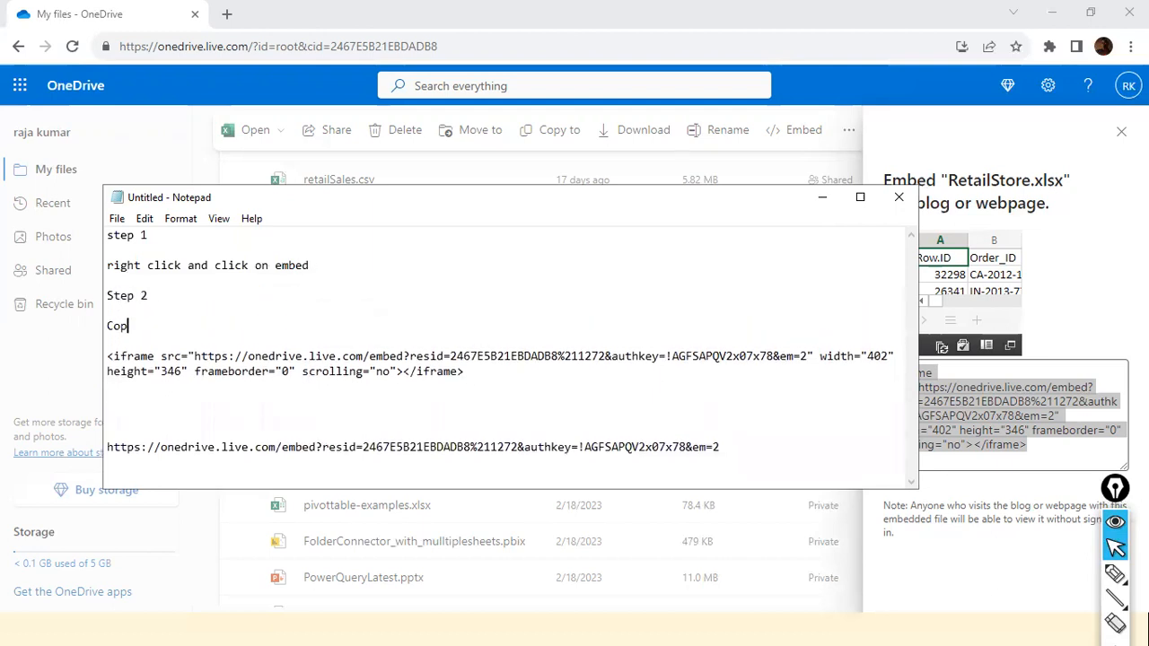
{"action": "key", "text": "BackSpace"}
{"action": "key", "text": "BackSpace"}
{"action": "key", "text": "BackSpace"}
{"action": "key", "text": "BackSpace"}
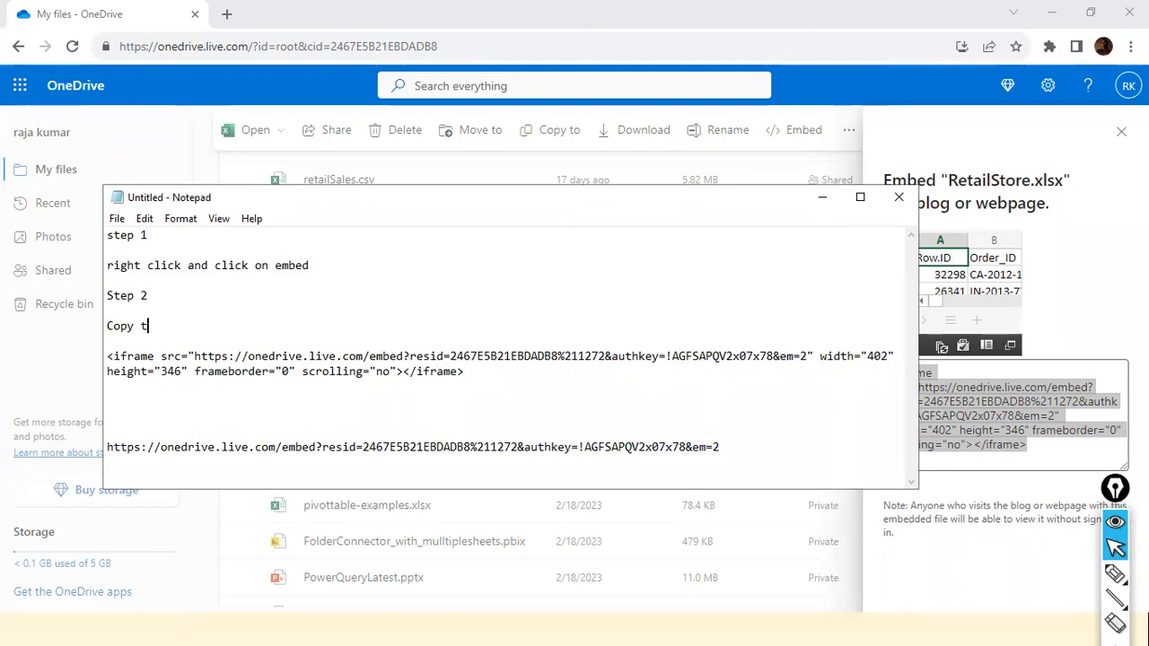
{"action": "type", "text": "he below "}
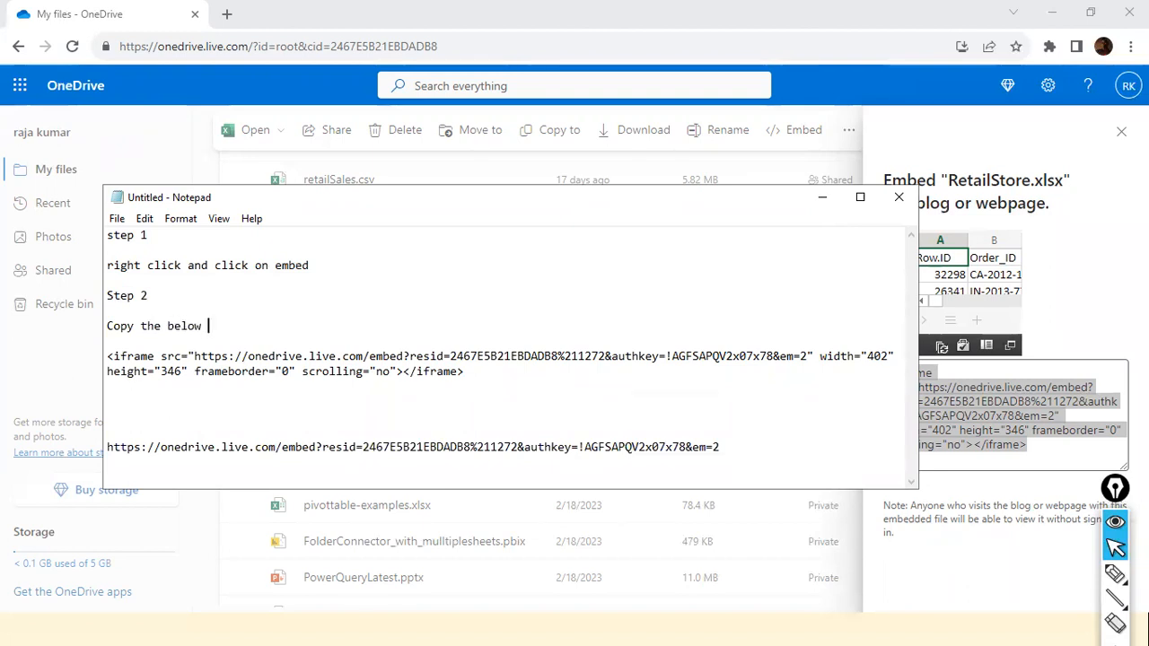
{"action": "type", "text": "embedded url"}
Add the heading "step 3" below the iframe code and remove the extra blank line before the standalone link
{"action": "key", "text": "Down"}
{"action": "key", "text": "Down"}
{"action": "key", "text": "Down"}
{"action": "key", "text": "Down"}
{"action": "key", "text": "Down"}
{"action": "type", "text": "ste p"}
{"action": "key", "text": "BackSpace"}
{"action": "key", "text": "BackSpace"}
{"action": "type", "text": "p 3"}
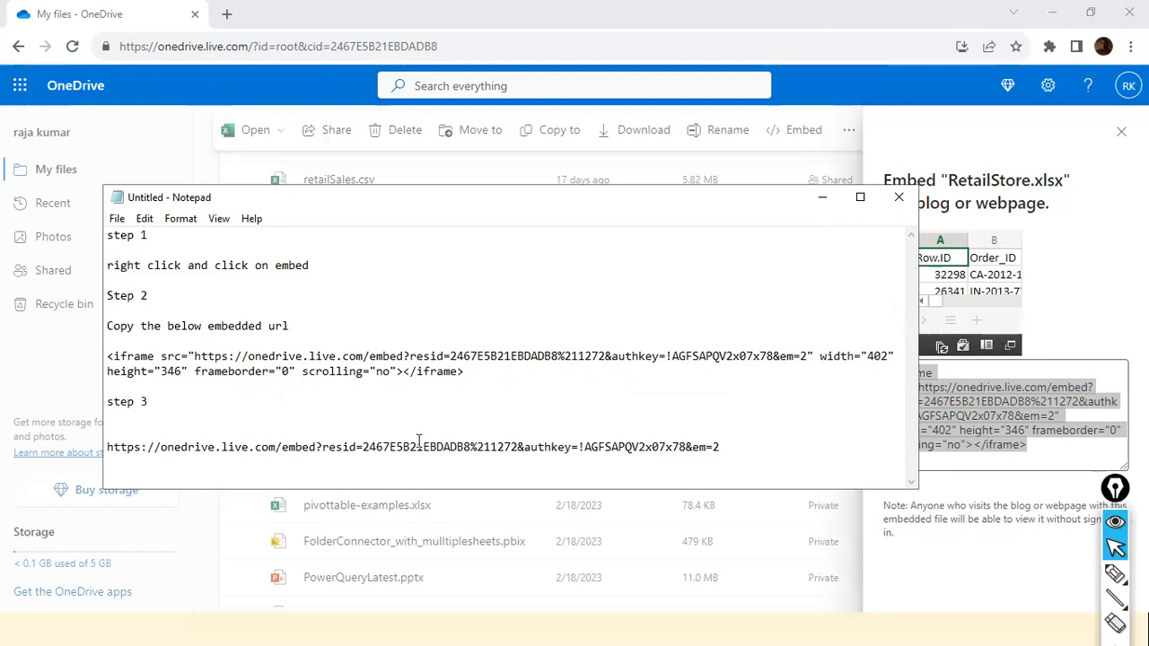
{"action": "key", "text": "BackSpace"}
{"action": "key", "text": "ctrl+Right"}
{"action": "key", "text": "ctrl+Right"}
{"action": "key", "text": "ctrl+Right"}
{"action": "key", "text": "ctrl+Right"}
{"action": "key", "text": "ctrl+Right"}
{"action": "key", "text": "ctrl+Right"}
{"action": "key", "text": "ctrl+Right"}
{"action": "key", "text": "ctrl+Right"}
{"action": "key", "text": "ctrl+Right"}
{"action": "key", "text": "ctrl+Right"}
{"action": "key", "text": "ctrl+Right"}
{"action": "key", "text": "ctrl+Right"}
{"action": "key", "text": "ctrl+Right"}
{"action": "key", "text": "ctrl+Right"}
{"action": "key", "text": "ctrl+Right"}
{"action": "key", "text": "ctrl+Right"}
{"action": "key", "text": "ctrl+Right"}
{"action": "key", "text": "ctrl+Right"}
{"action": "key", "text": "ctrl+Right"}
{"action": "key", "text": "ctrl+Right"}
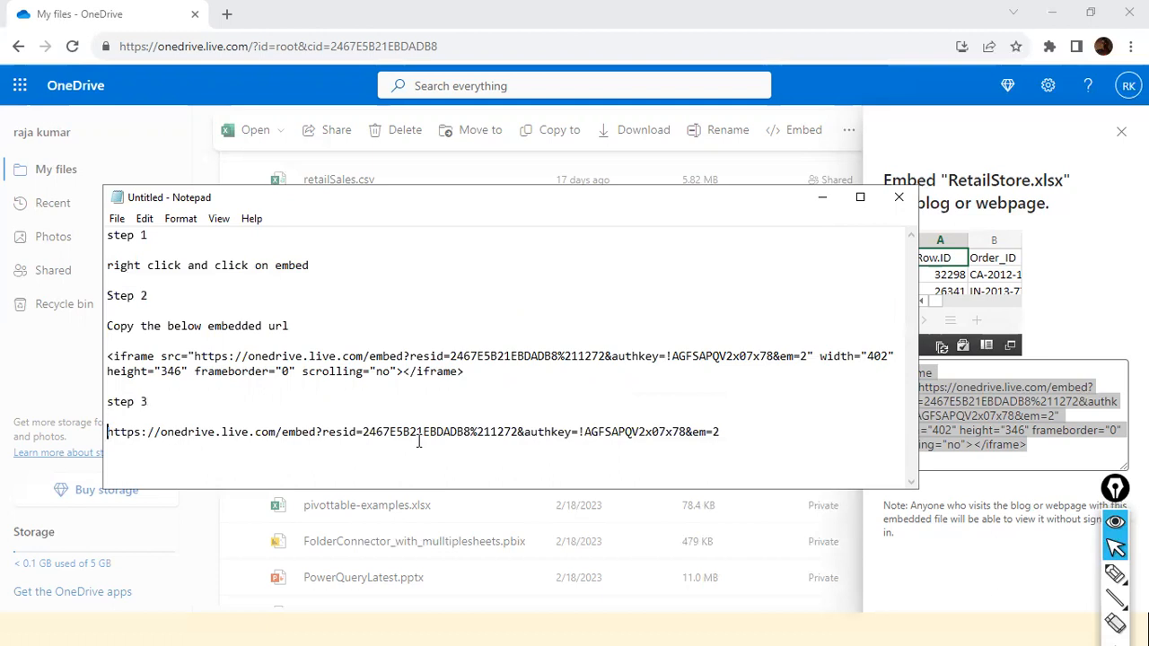
{"action": "key", "text": "Left"}
{"action": "key", "text": "Left"}
{"action": "key", "text": "Left"}
{"action": "key", "text": "Left"}
{"action": "key", "text": "Left"}
{"action": "key", "text": "Left"}
{"action": "key", "text": "Left"}
{"action": "key", "text": "Left"}
{"action": "key", "text": "Left"}
{"action": "key", "text": "Left"}
{"action": "key", "text": "Left"}
{"action": "key", "text": "Left"}
{"action": "key", "text": "Left"}
{"action": "key", "text": "Left"}
{"action": "key", "text": "Left"}
{"action": "key", "text": "Left"}
{"action": "key", "text": "Left"}
{"action": "key", "text": "Left"}
{"action": "key", "text": "Left"}
{"action": "key", "text": "Left"}
{"action": "key", "text": "Left"}
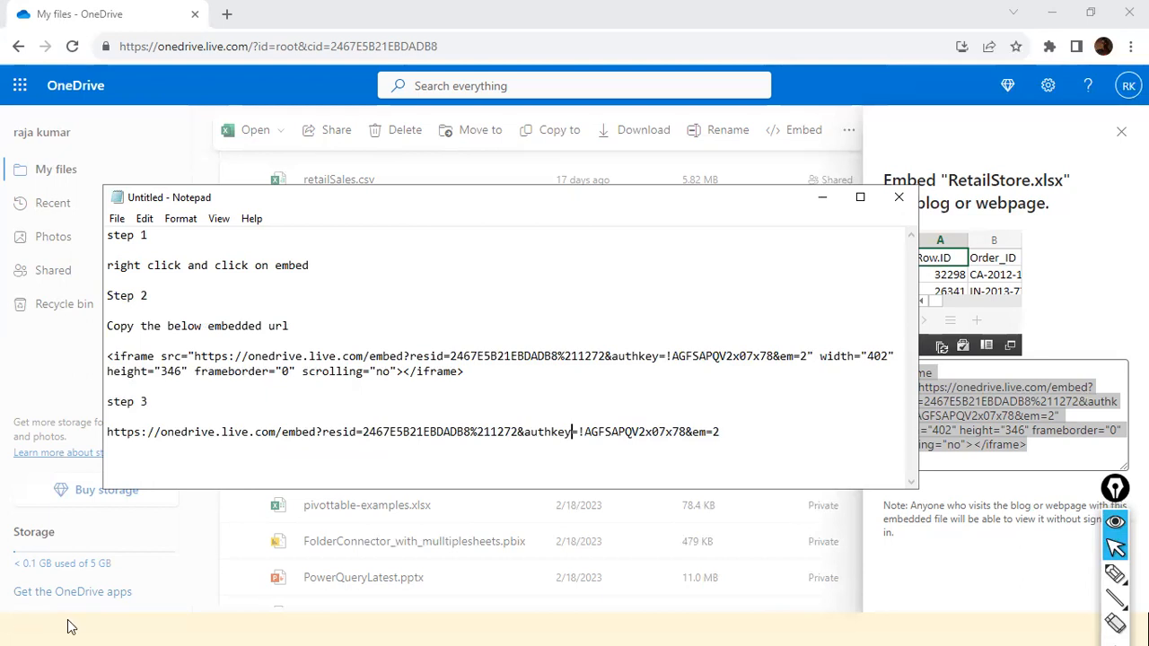
In the standalone link under step 3, replace "embed" with "download" and append "&app=Excel" to the end
{"action": "left_click", "coordinate": [261, 404]}
{"action": "key", "text": "Down"}
{"action": "key", "text": "End"}
{"action": "key", "text": "ctrl+Left"}
{"action": "key", "text": "ctrl+Left"}
{"action": "key", "text": "ctrl+Left"}
{"action": "key", "text": "ctrl+Left"}
{"action": "key", "text": "ctrl+Left"}
{"action": "key", "text": "ctrl+Left"}
{"action": "key", "text": "ctrl+Left"}
{"action": "key", "text": "ctrl+Left"}
{"action": "key", "text": "ctrl+Left"}
{"action": "key", "text": "ctrl+Left"}
{"action": "key", "text": "ctrl+Left"}
{"action": "key", "text": "ctrl+Left"}
{"action": "key", "text": "ctrl+Left"}
{"action": "key", "text": "BackSpace"}
{"action": "key", "text": "BackSpace"}
{"action": "key", "text": "BackSpace"}
{"action": "key", "text": "BackSpace"}
{"action": "key", "text": "BackSpace"}
{"action": "key", "text": "BackSpace"}
{"action": "type", "text": "down"}
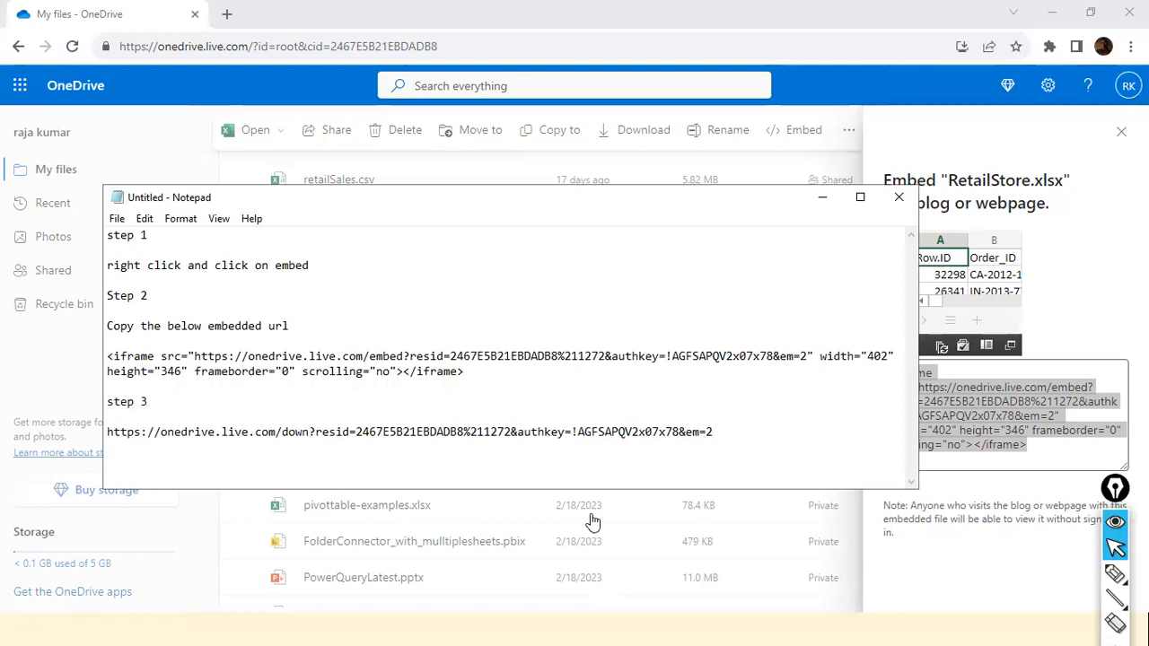
{"action": "type", "text": "load"}
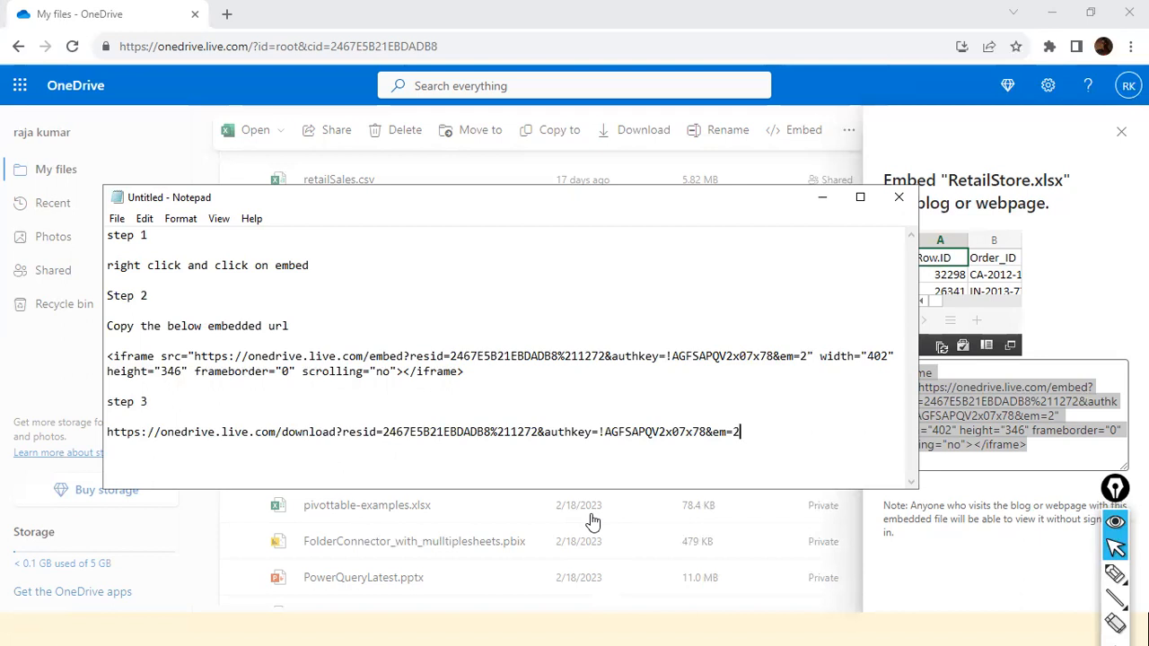
{"action": "type", "text": "&app=Excel"}
{"action": "double_click", "coordinate": [393, 356]}
{"action": "left_click", "coordinate": [393, 356]}
{"action": "left_click_drag", "start_coordinate": [367, 355], "coordinate": [406, 356]}
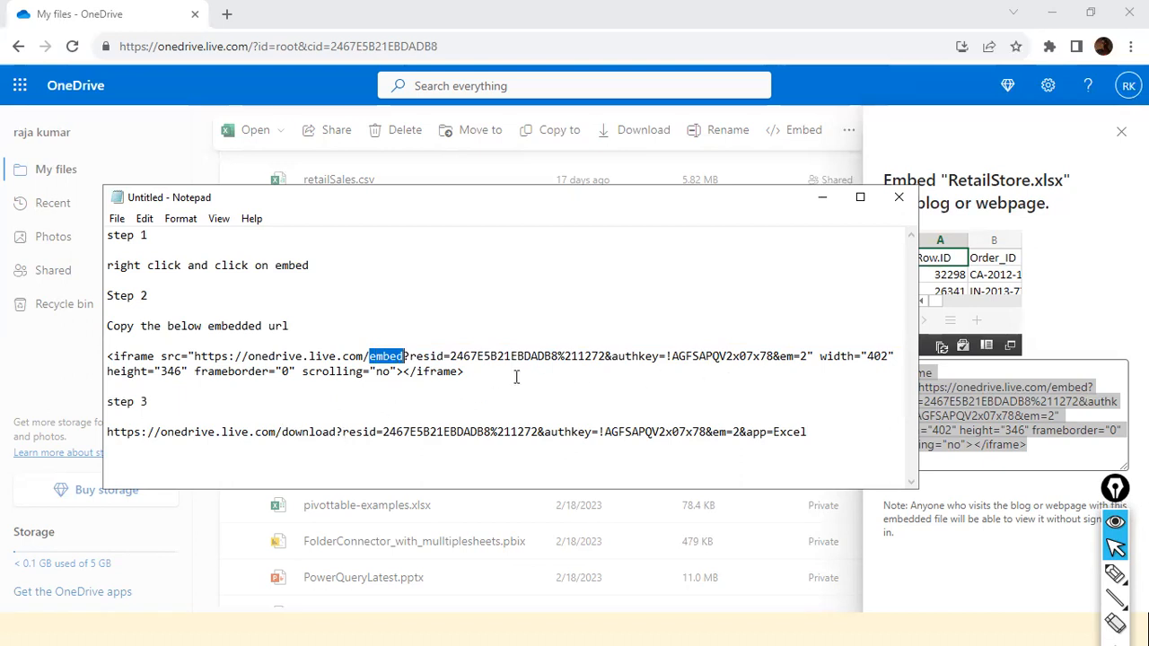
{"action": "left_click", "coordinate": [806, 355]}
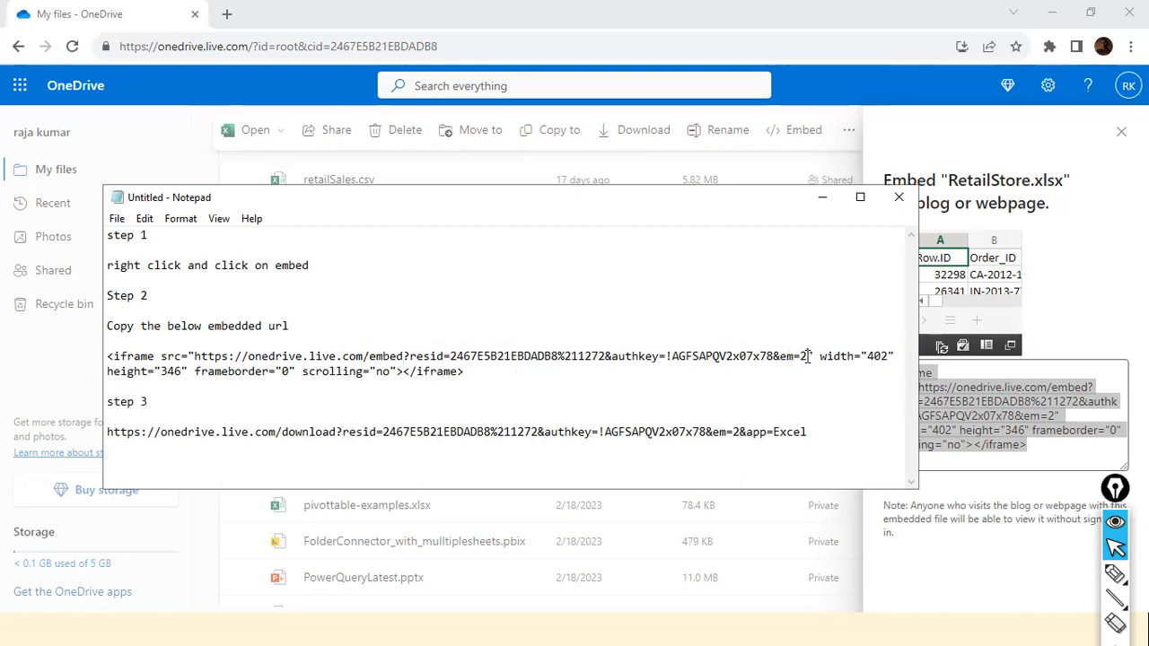
Copy the complete download link under the step 3 heading
{"action": "left_click", "coordinate": [741, 432]}
{"action": "left_click_drag", "start_coordinate": [813, 432], "coordinate": [148, 415]}
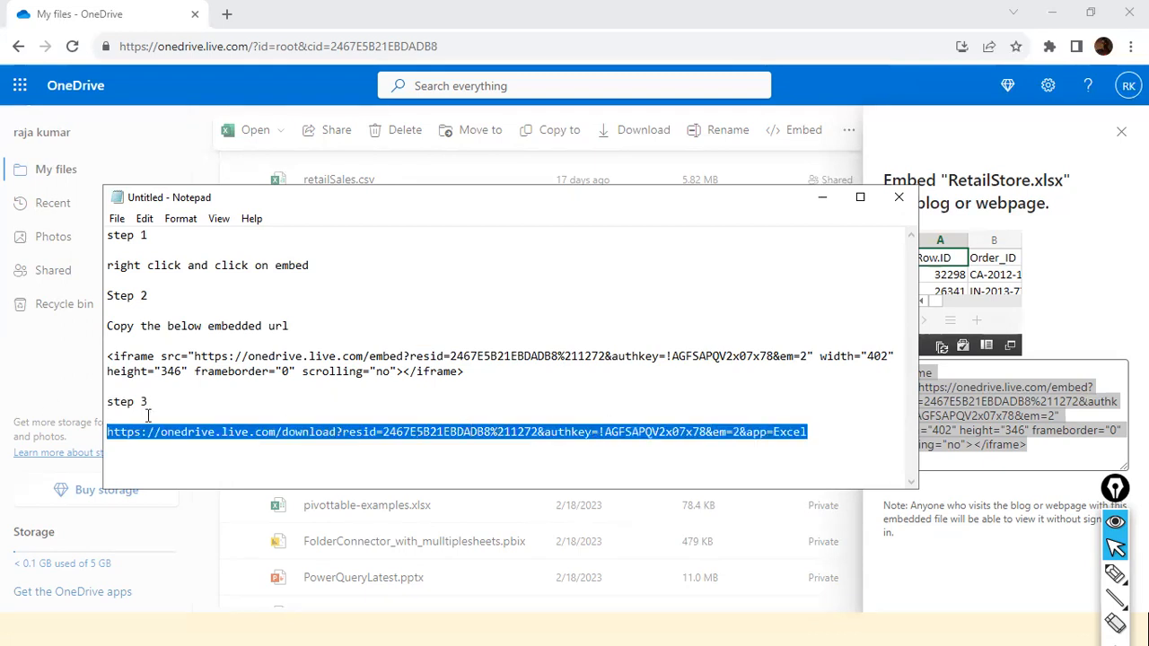
{"action": "right_click", "coordinate": [168, 433]}
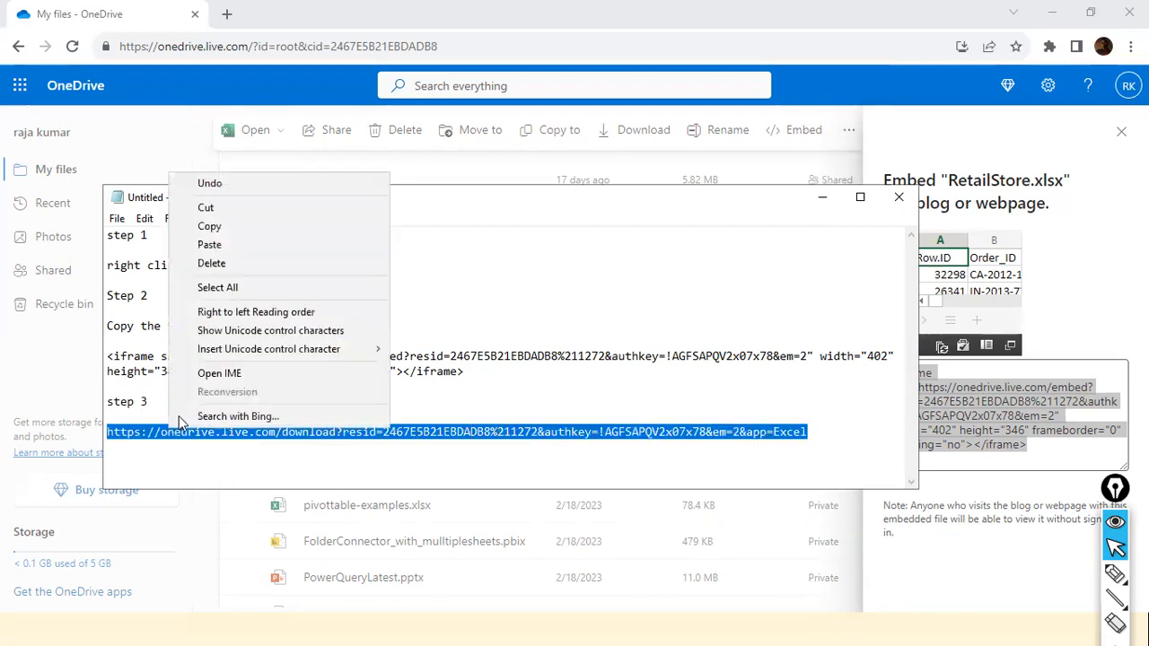
{"action": "left_click", "coordinate": [253, 229]}
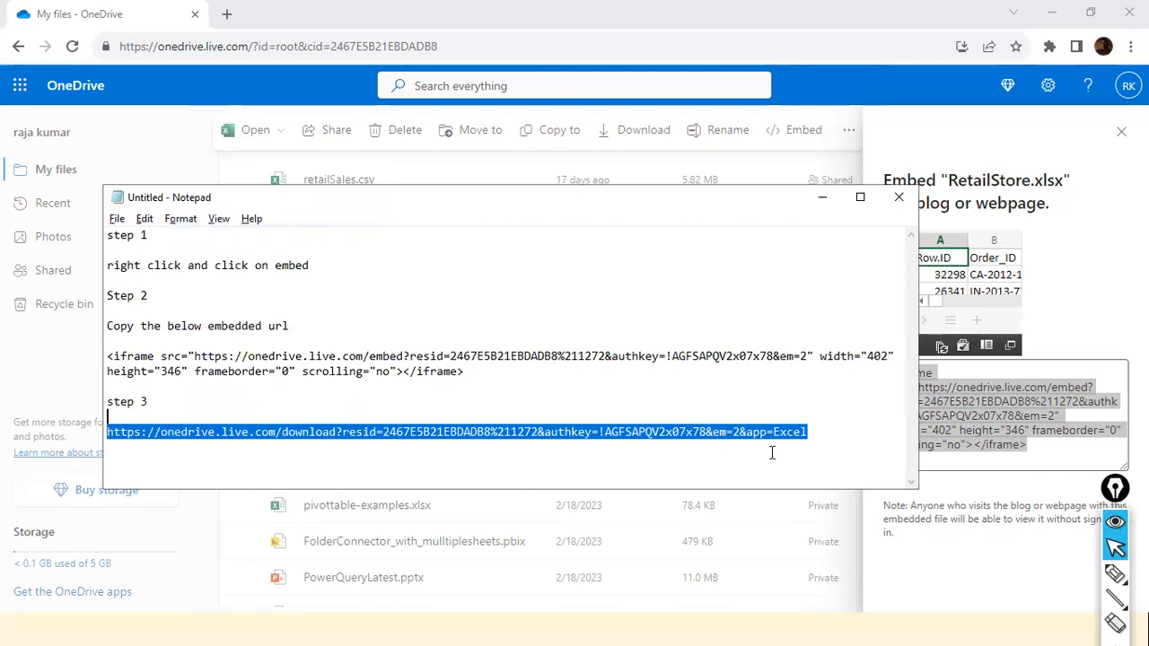
Switch to Power BI Desktop, add a new report page, and start getting data from the Web source
{"action": "key", "text": "alt+Tab"}
{"action": "key", "text": "alt+Tab"}
{"action": "key", "text": "alt+Tab"}
{"action": "key", "text": "alt+Tab"}
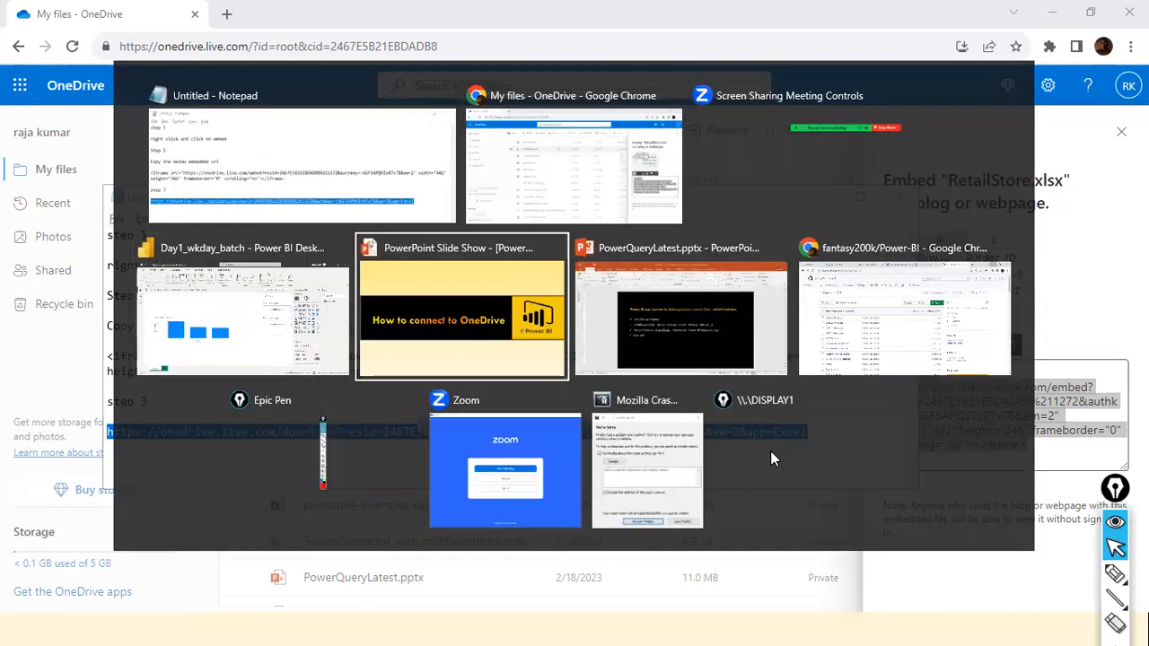
{"action": "key", "text": "alt+shift+Tab"}
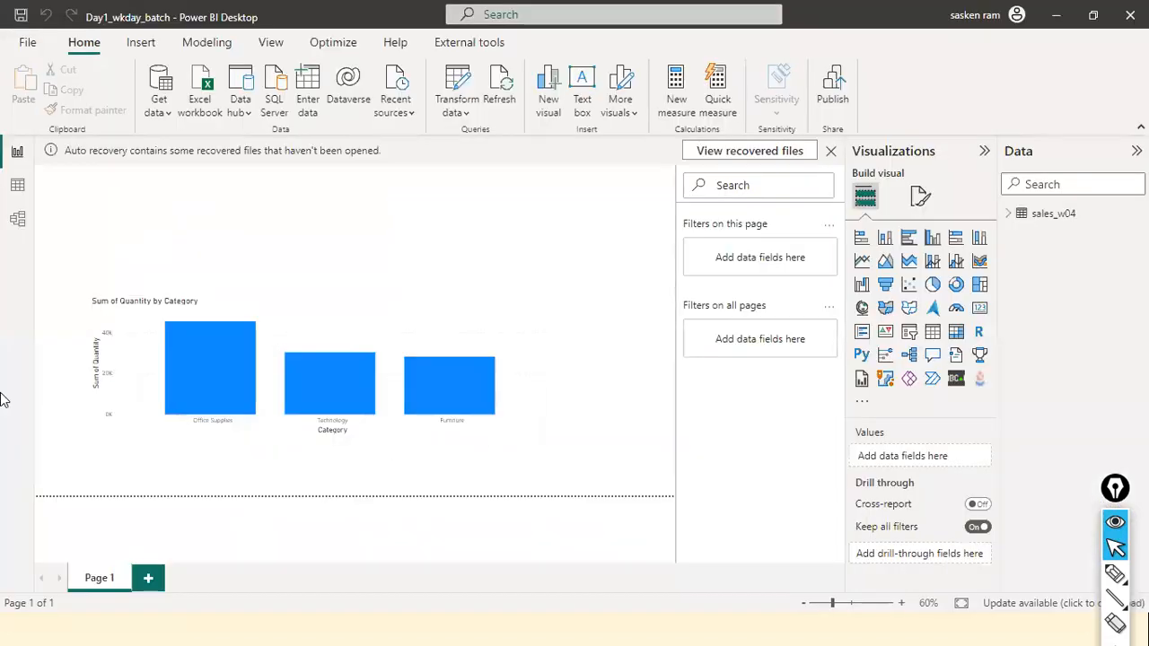
{"action": "left_click", "coordinate": [148, 579]}
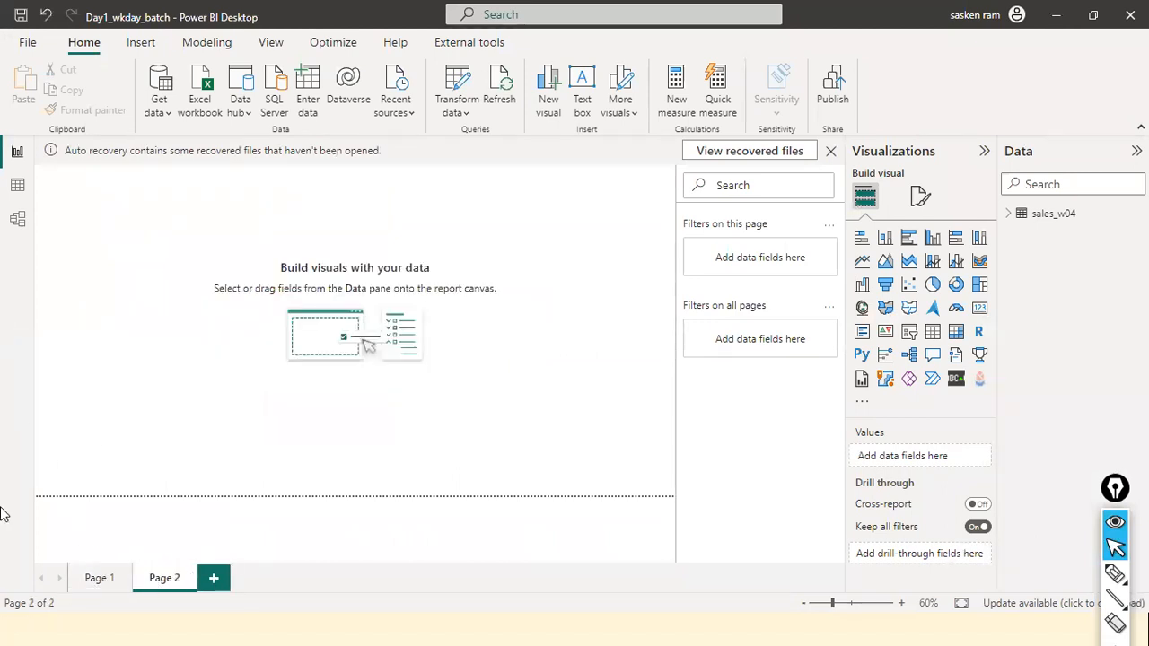
{"action": "left_click", "coordinate": [158, 110]}
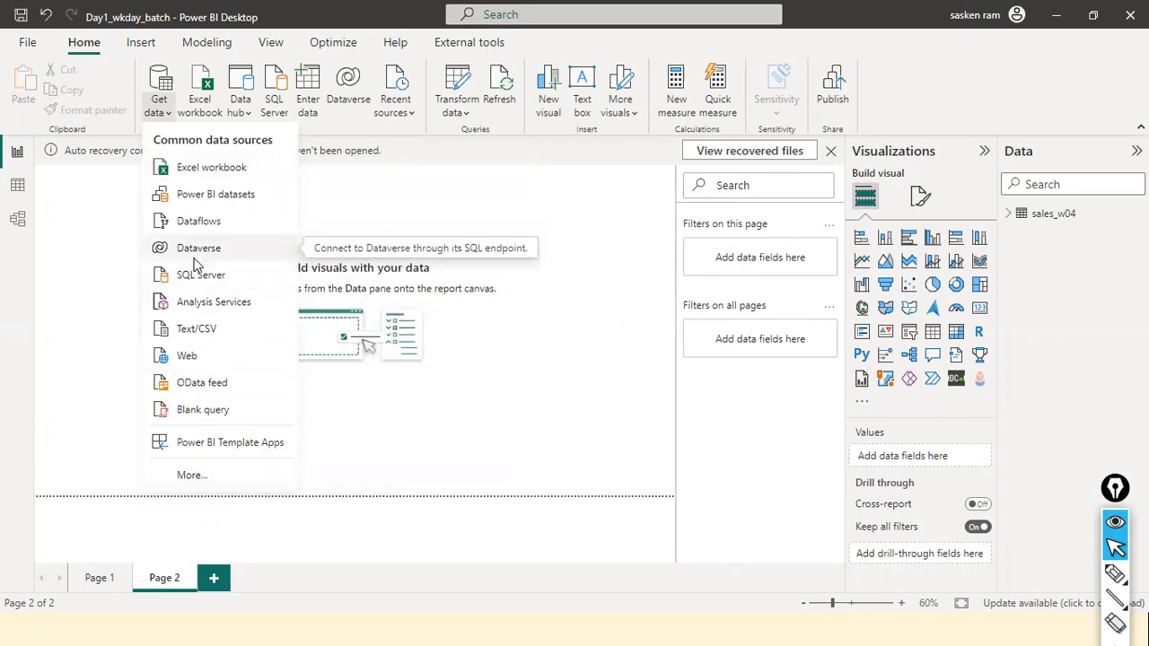
{"action": "left_click", "coordinate": [184, 357]}
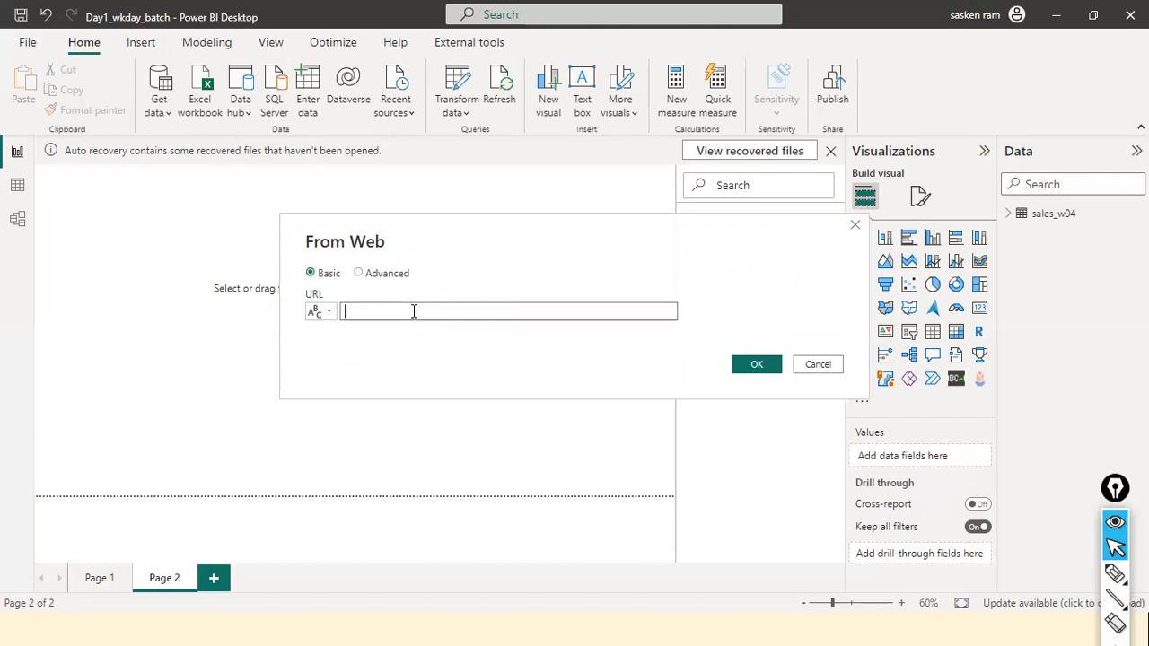
Copy the download link from the Notepad notes again and return to the From Web dialog in Power BI Desktop
{"action": "key", "text": "alt+Tab"}
{"action": "right_click", "coordinate": [385, 437]}
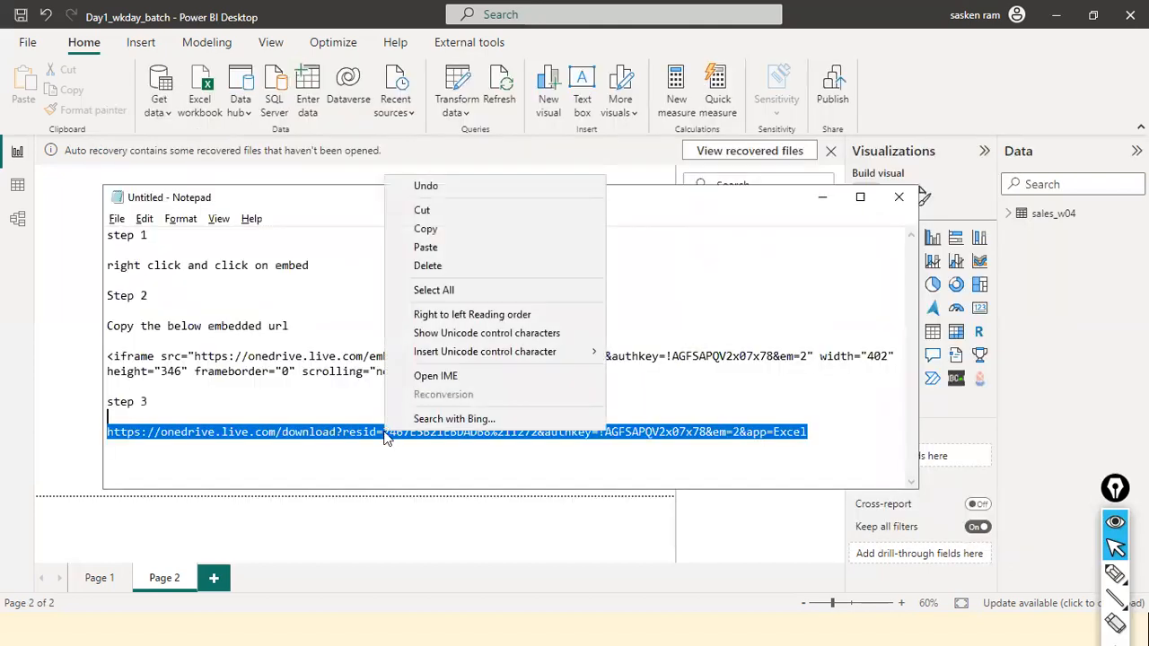
{"action": "left_click", "coordinate": [446, 235]}
{"action": "key", "text": "alt+Tab"}
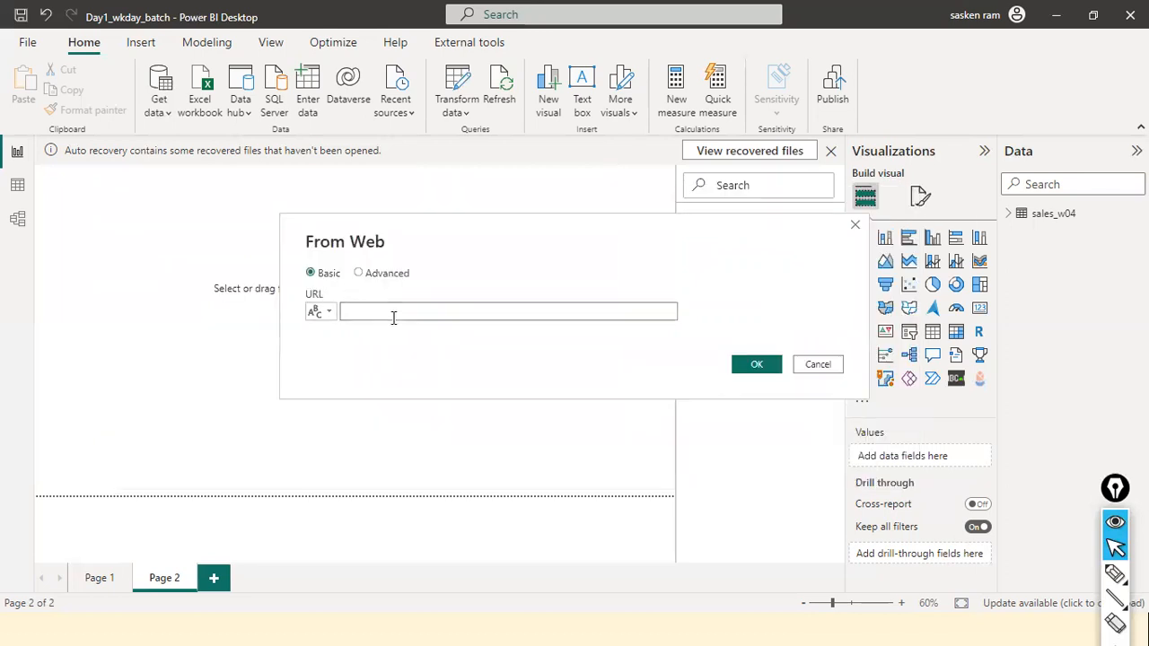
Examine the Advanced options of the From Web dialog, including URL parts and command timeout, and return to Basic
{"action": "left_click", "coordinate": [359, 274]}
{"action": "left_click", "coordinate": [366, 337]}
{"action": "left_click", "coordinate": [361, 405]}
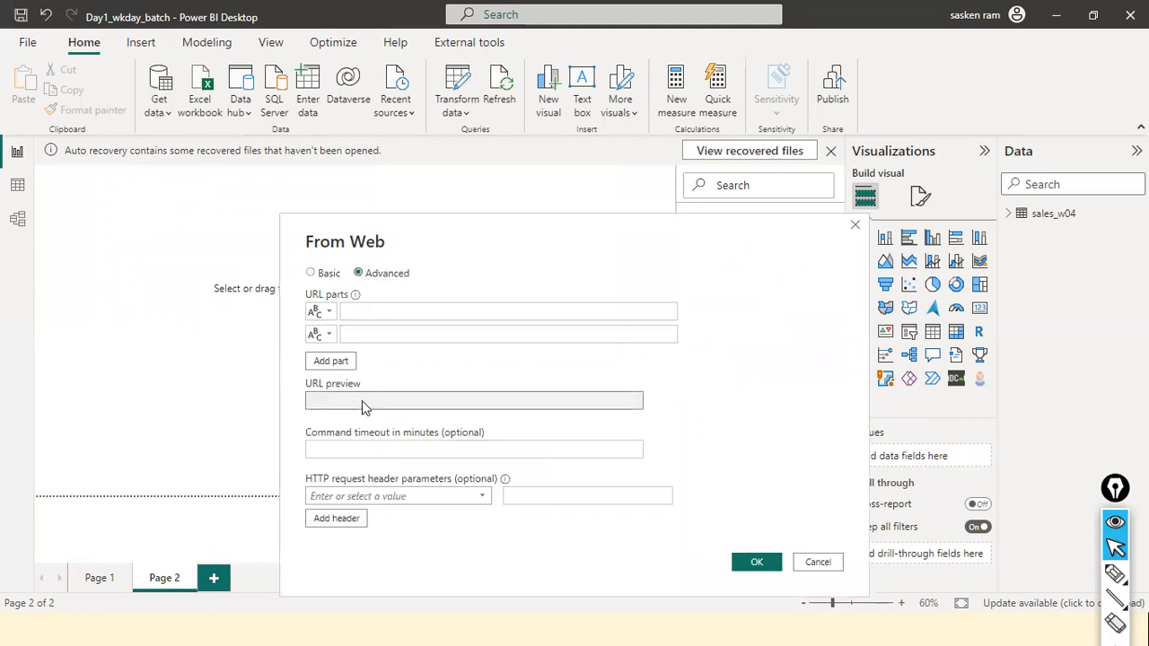
{"action": "left_click", "coordinate": [359, 333]}
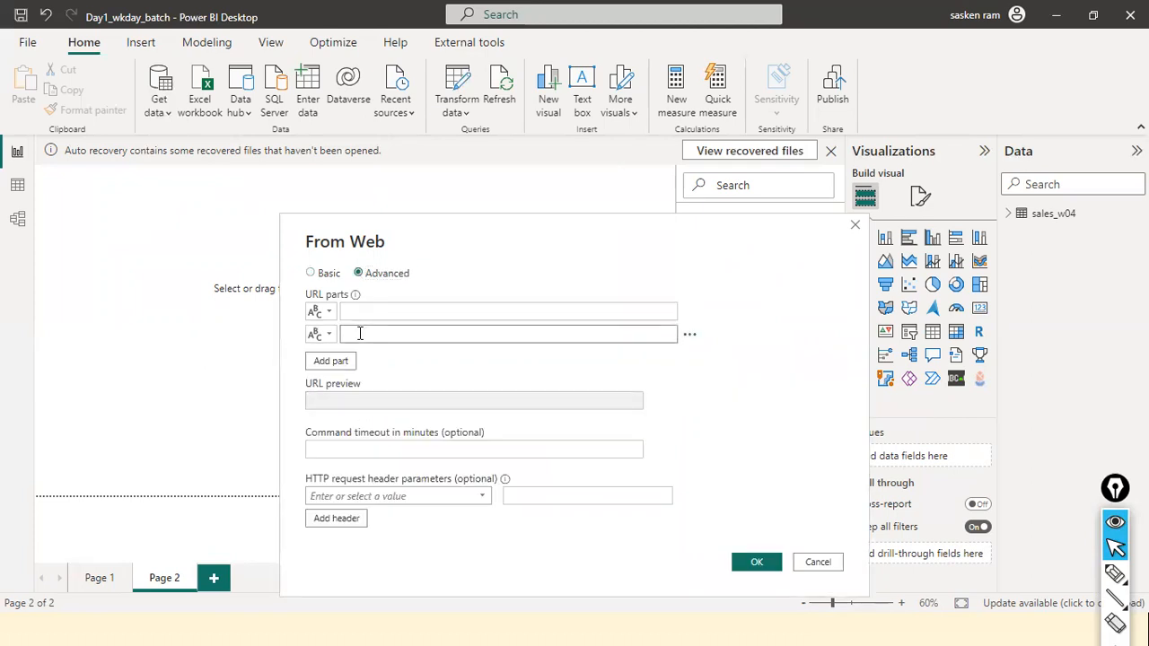
{"action": "left_click", "coordinate": [355, 448]}
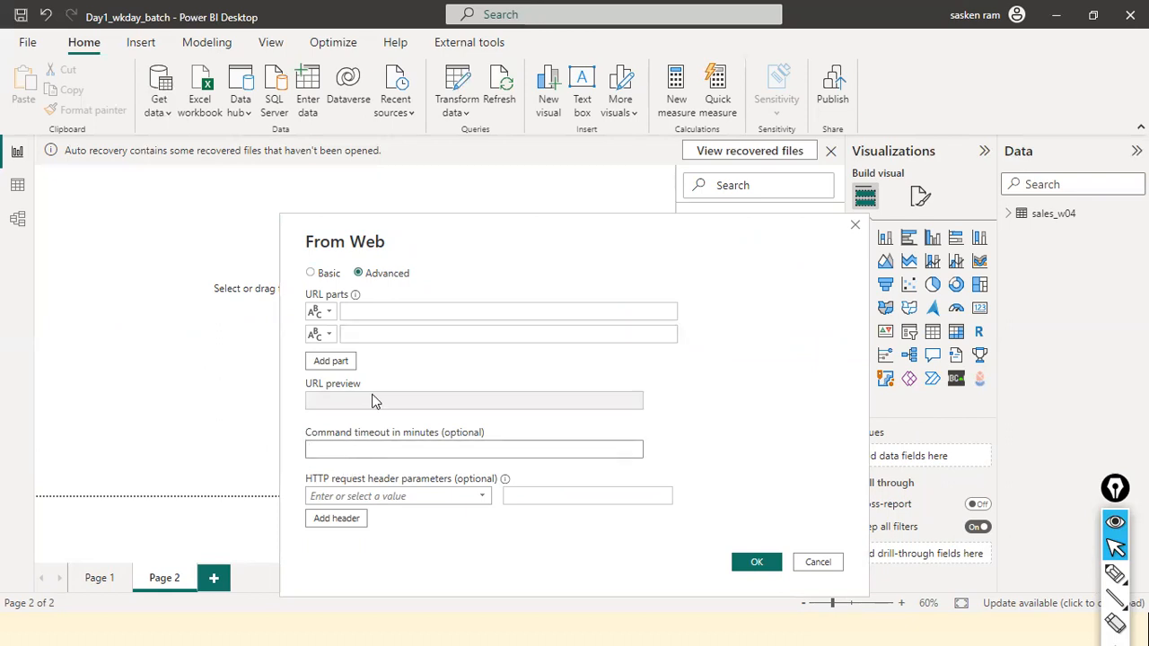
{"action": "left_click", "coordinate": [383, 332]}
{"action": "left_click", "coordinate": [384, 311]}
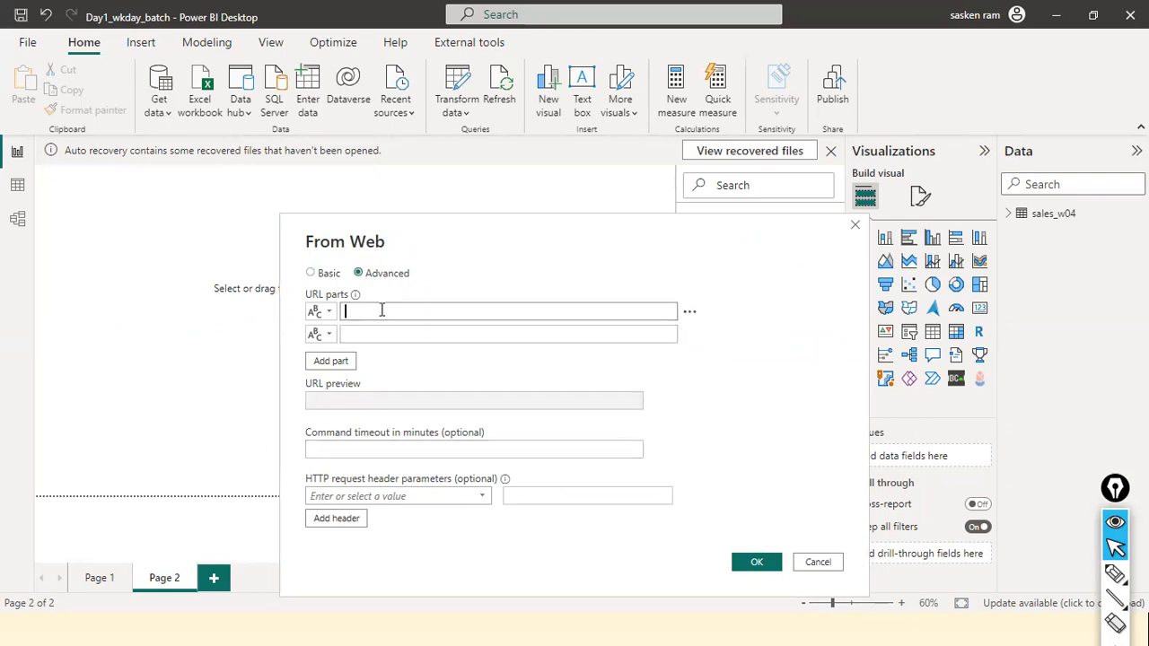
{"action": "left_click", "coordinate": [314, 274]}
{"action": "left_click", "coordinate": [382, 311]}
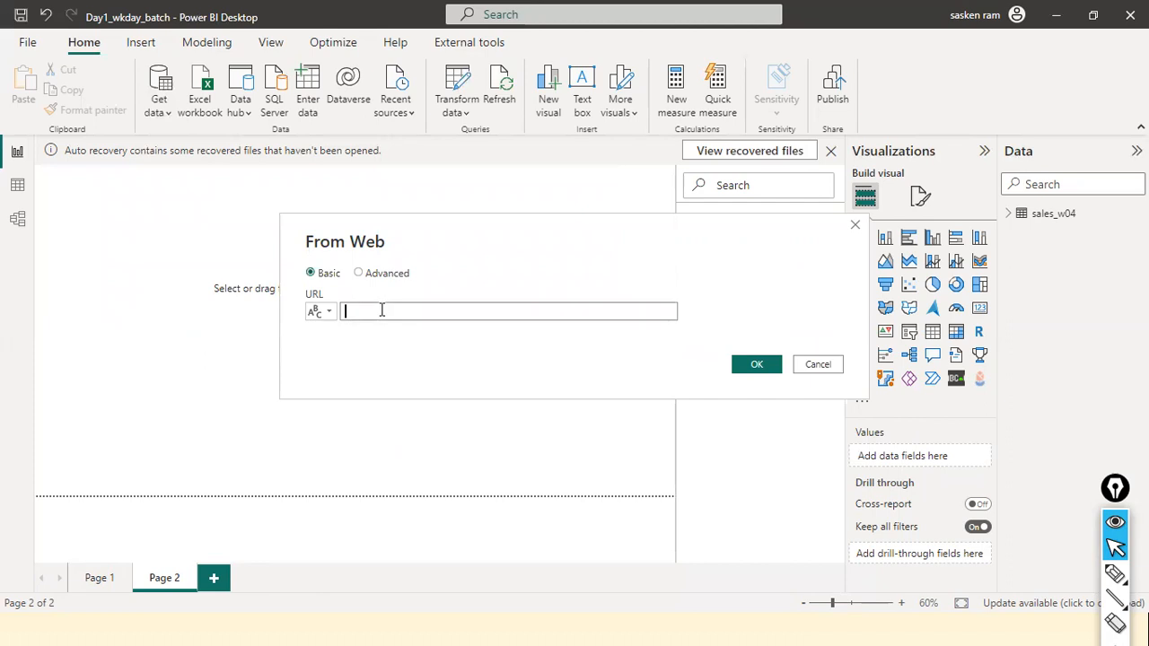
Cut the embed link with its authentication key from the iframe code in Notepad and paste it into the From Web URL in Power BI
{"action": "key", "text": "alt+Tab"}
{"action": "left_click", "coordinate": [505, 332]}
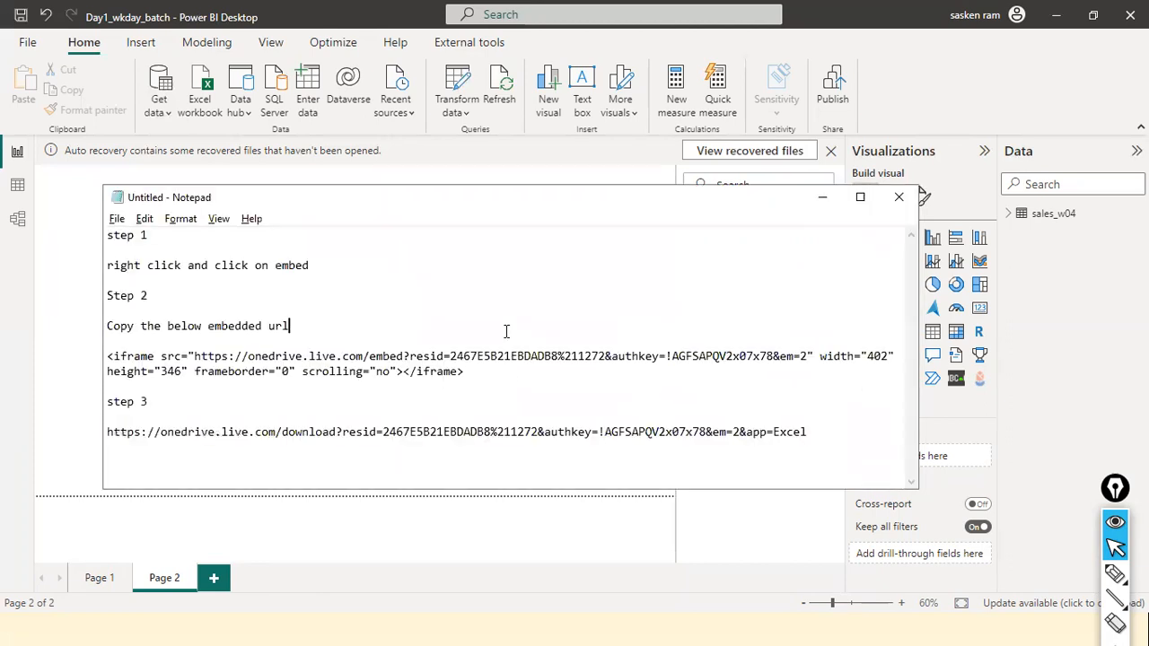
{"action": "left_click_drag", "start_coordinate": [194, 357], "coordinate": [790, 359]}
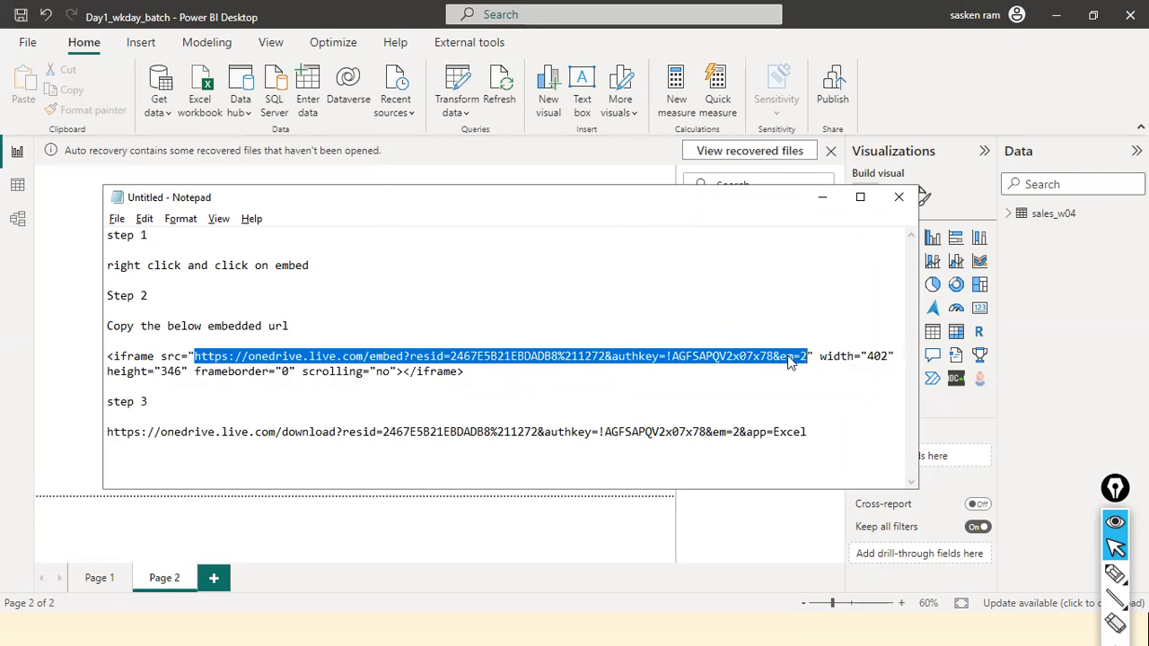
{"action": "right_click", "coordinate": [790, 360]}
{"action": "left_click", "coordinate": [822, 415]}
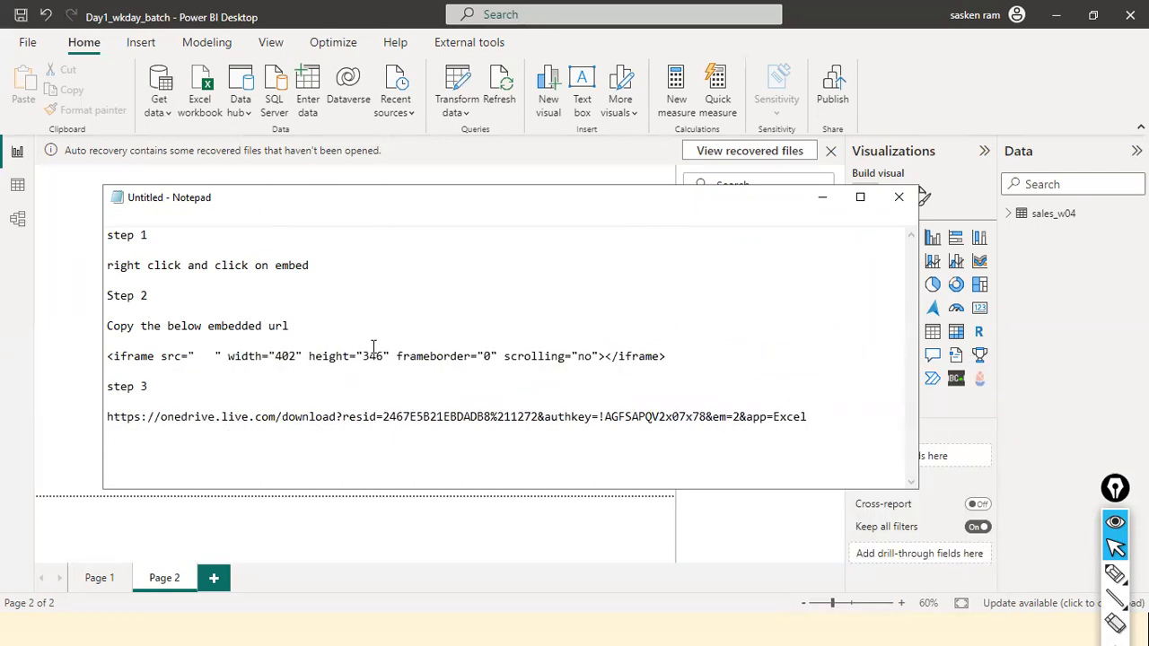
{"action": "key", "text": "alt+Tab"}
{"action": "left_click", "coordinate": [366, 315]}
{"action": "key", "text": "ctrl+v"}
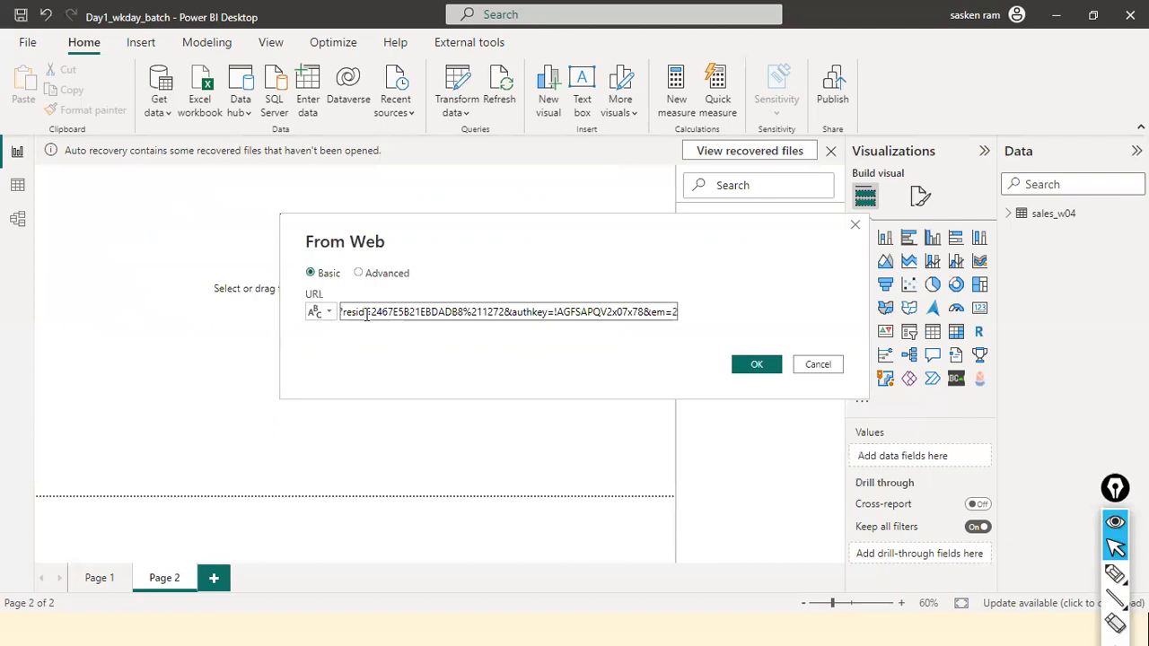
Restore the embed link cut from the iframe code in Notepad and return to the From Web dialog in Power BI Desktop
{"action": "key", "text": "alt+Tab"}
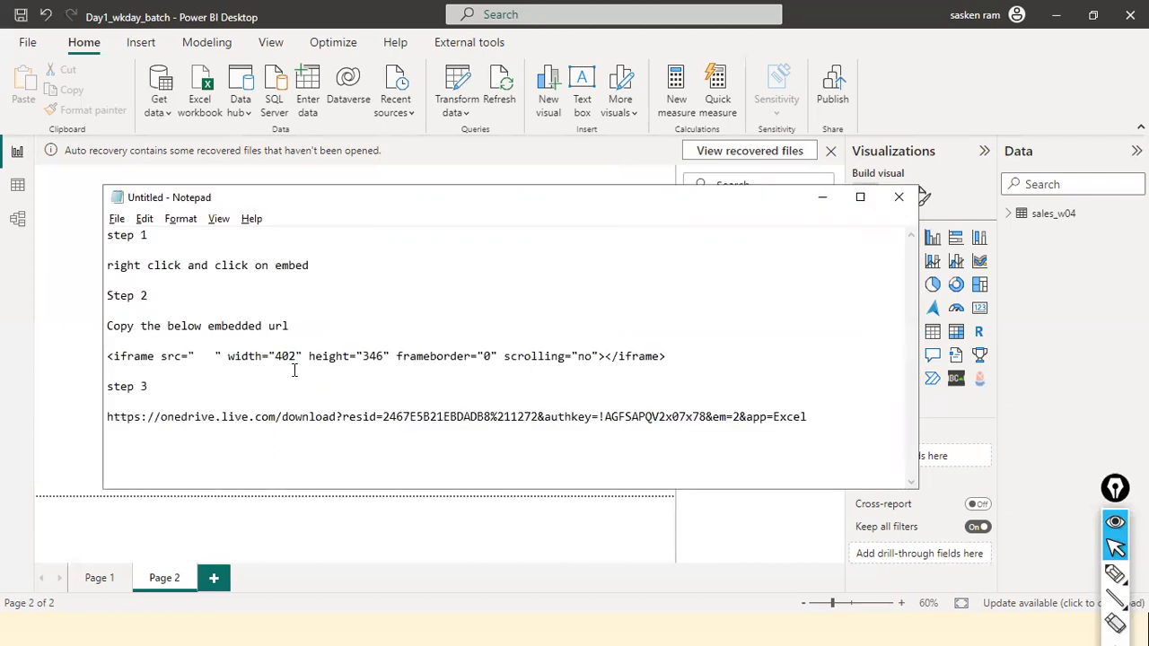
{"action": "key", "text": "ctrl+z"}
{"action": "key", "text": "alt+Tab"}
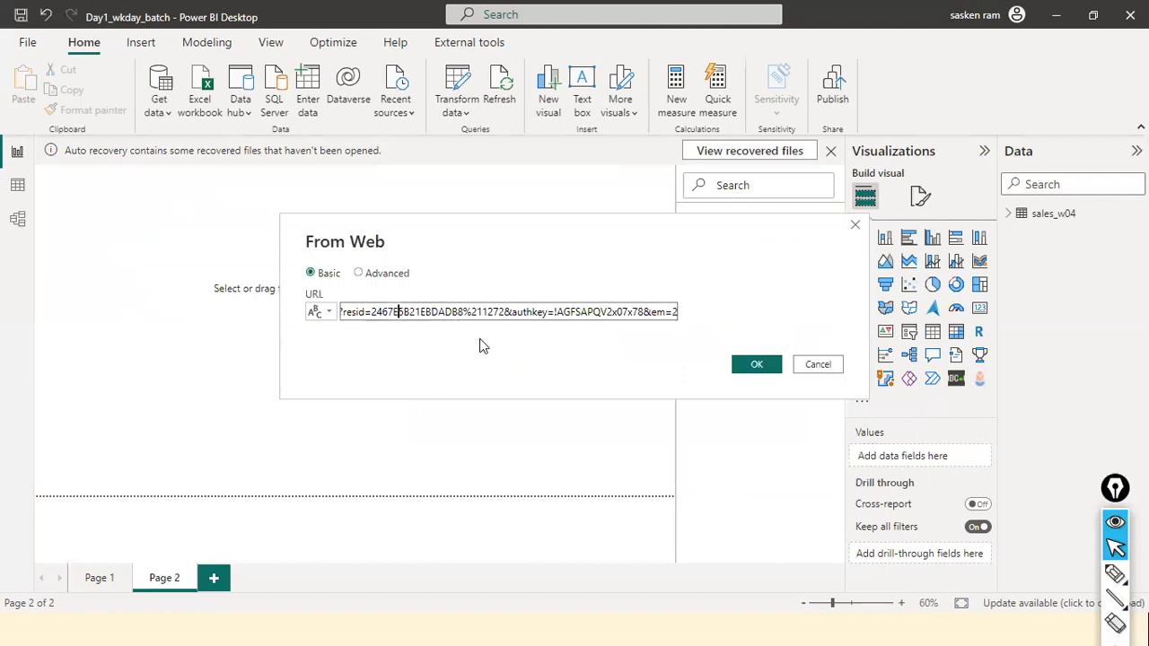
{"action": "key", "text": "Home"}
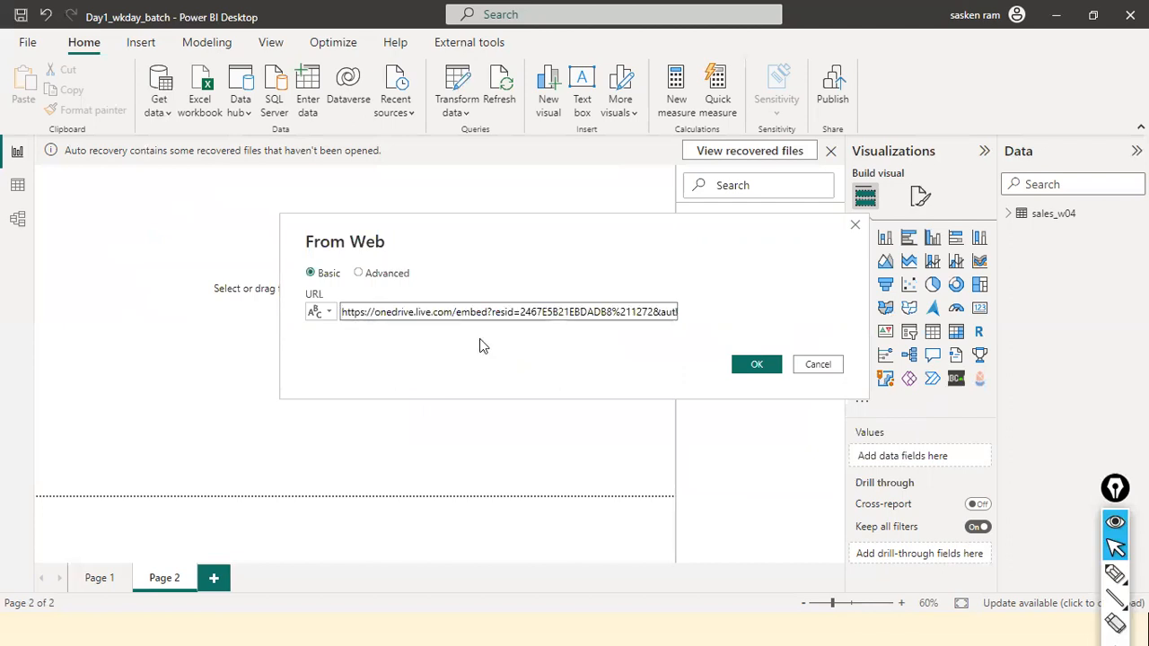
{"action": "key", "text": "Right"}
{"action": "key", "text": "Right"}
{"action": "key", "text": "Right"}
{"action": "key", "text": "Right"}
{"action": "key", "text": "Right"}
{"action": "key", "text": "Right"}
{"action": "key", "text": "Right"}
{"action": "key", "text": "Right"}
{"action": "key", "text": "Right"}
{"action": "key", "text": "Right"}
{"action": "key", "text": "Right"}
{"action": "key", "text": "Right"}
{"action": "key", "text": "Right"}
{"action": "key", "text": "Right"}
{"action": "key", "text": "Right"}
{"action": "key", "text": "Right"}
{"action": "key", "text": "Right"}
{"action": "key", "text": "Right"}
{"action": "key", "text": "Right"}
{"action": "key", "text": "Right"}
{"action": "key", "text": "Right"}
{"action": "key", "text": "Right"}
{"action": "key", "text": "Right"}
{"action": "key", "text": "Right"}
{"action": "key", "text": "Right"}
{"action": "key", "text": "Right"}
{"action": "key", "text": "Right"}
{"action": "key", "text": "Right"}
{"action": "key", "text": "Right"}
{"action": "key", "text": "Right"}
{"action": "key", "text": "Right"}
{"action": "key", "text": "Left"}
{"action": "key", "text": "BackSpace"}
{"action": "key", "text": "BackSpace"}
{"action": "key", "text": "BackSpace"}
{"action": "key", "text": "BackSpace"}
{"action": "key", "text": "BackSpace"}
{"action": "type", "text": "download"}
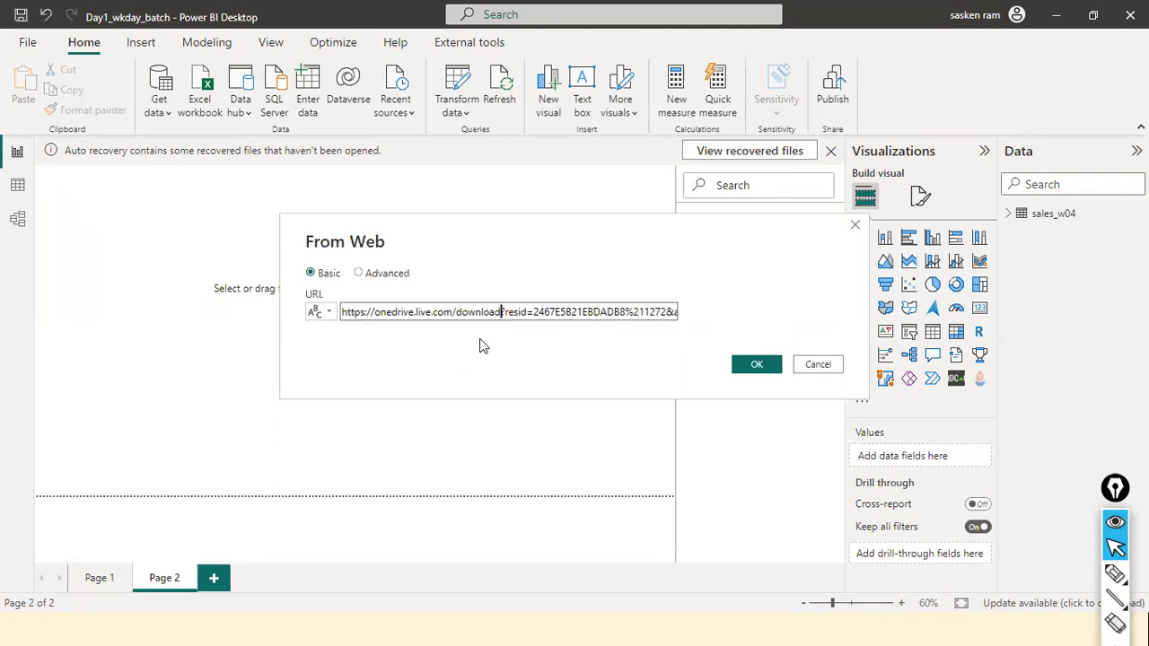
{"action": "key", "text": "ctrl+a"}
{"action": "key", "text": "BackSpace"}
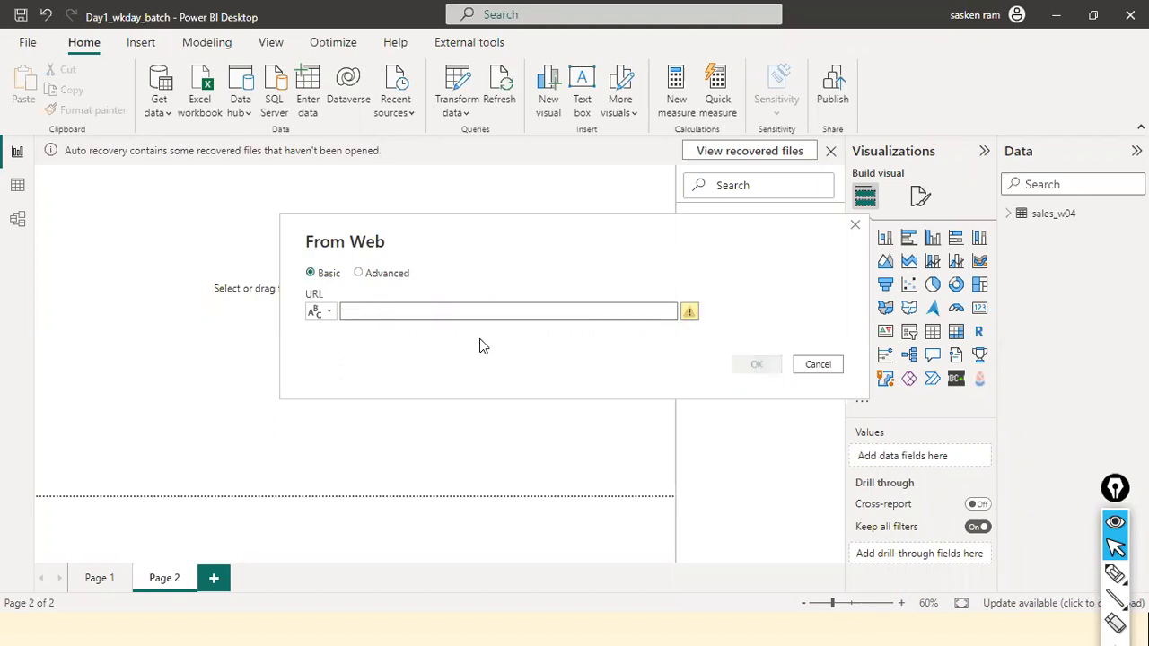
Paste the embed link with its authentication key into the From Web URL and replace "embed" with "download" in it
{"action": "key", "text": "ctrl+v"}
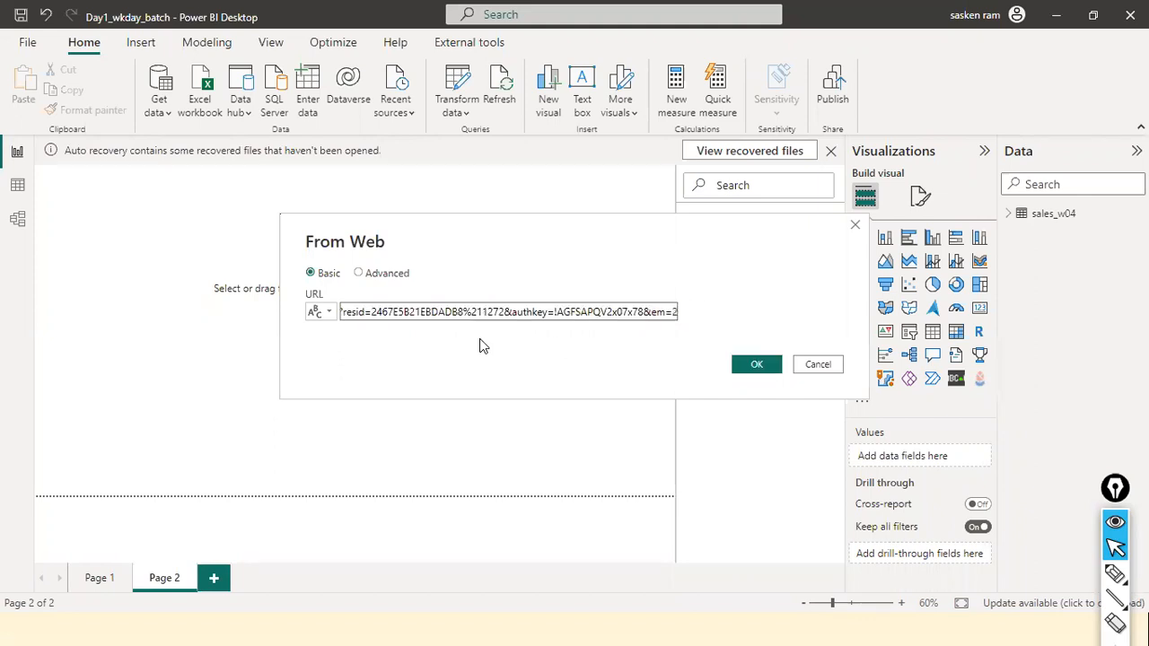
{"action": "key", "text": "Home"}
{"action": "key", "text": "Right"}
{"action": "key", "text": "Right"}
{"action": "key", "text": "Right"}
{"action": "key", "text": "Right"}
{"action": "key", "text": "Right"}
{"action": "key", "text": "Right"}
{"action": "key", "text": "Right"}
{"action": "key", "text": "Right"}
{"action": "key", "text": "Right"}
{"action": "key", "text": "Right"}
{"action": "key", "text": "Right"}
{"action": "key", "text": "Right"}
{"action": "key", "text": "Right"}
{"action": "key", "text": "Right"}
{"action": "key", "text": "Right"}
{"action": "key", "text": "Right"}
{"action": "key", "text": "Right"}
{"action": "key", "text": "Right"}
{"action": "key", "text": "Right"}
{"action": "key", "text": "Right"}
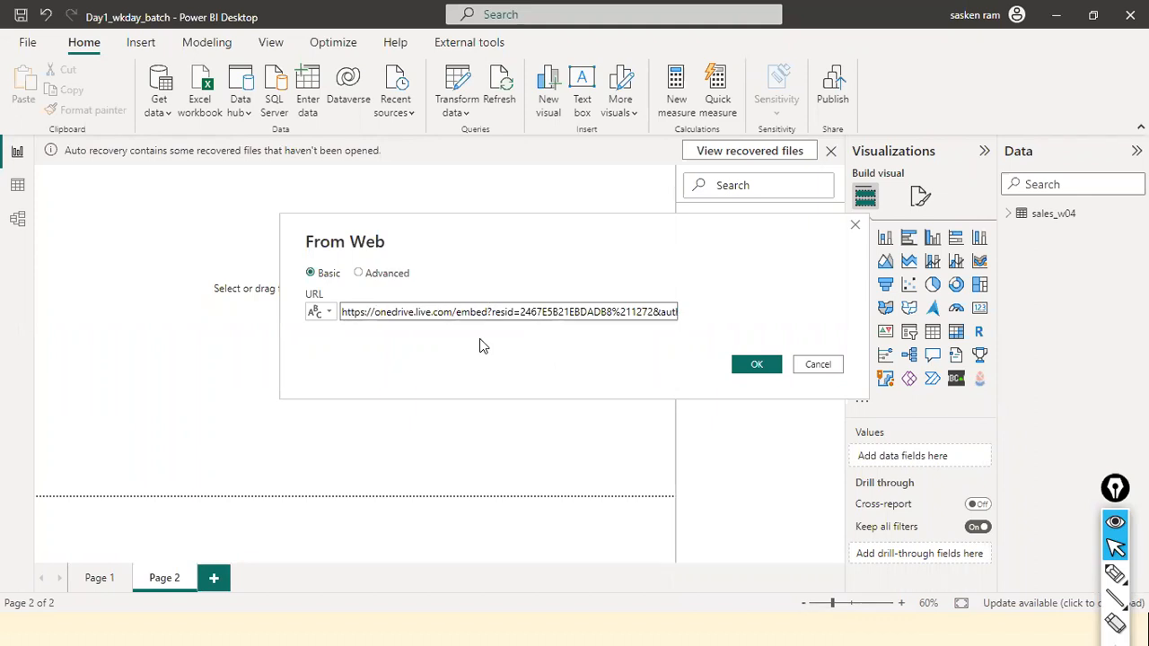
{"action": "key", "text": "BackSpace"}
{"action": "key", "text": "BackSpace"}
{"action": "key", "text": "BackSpace"}
{"action": "key", "text": "BackSpace"}
{"action": "key", "text": "BackSpace"}
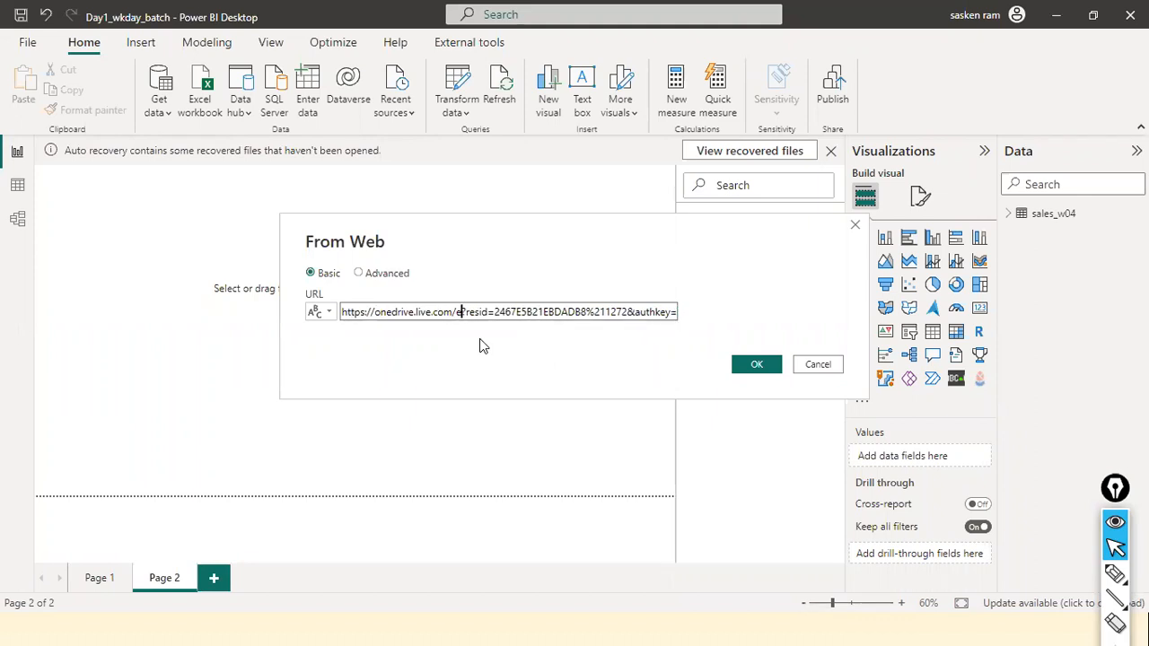
{"action": "type", "text": "download"}
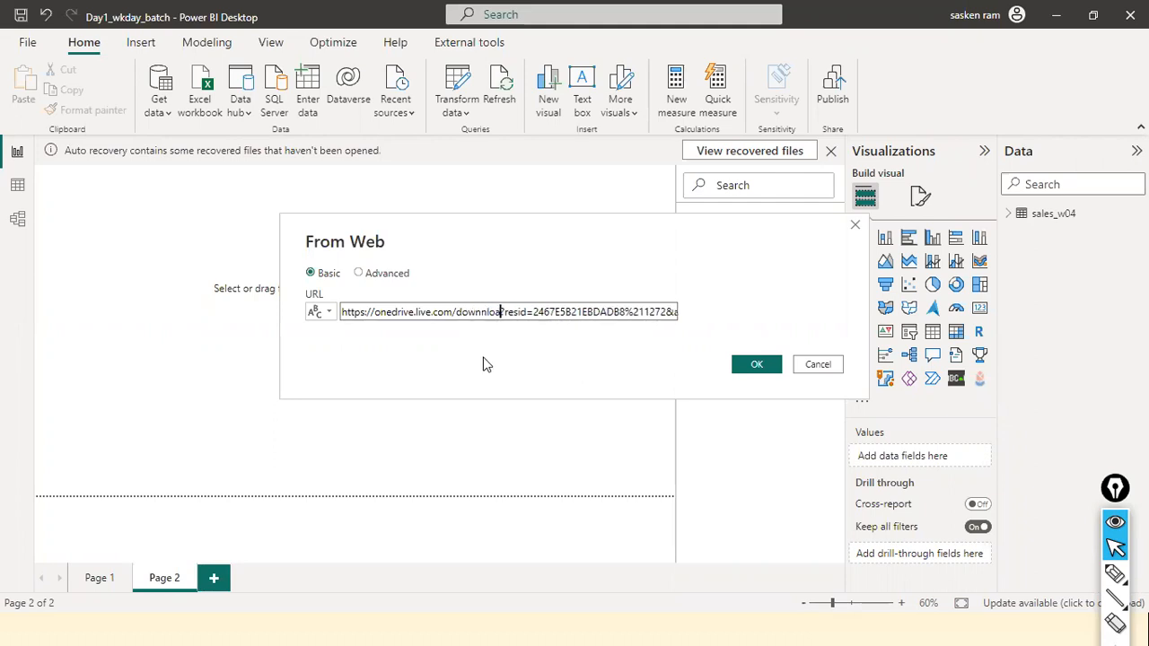
{"action": "key", "text": "BackSpace"}
{"action": "type", "text": "load?"}
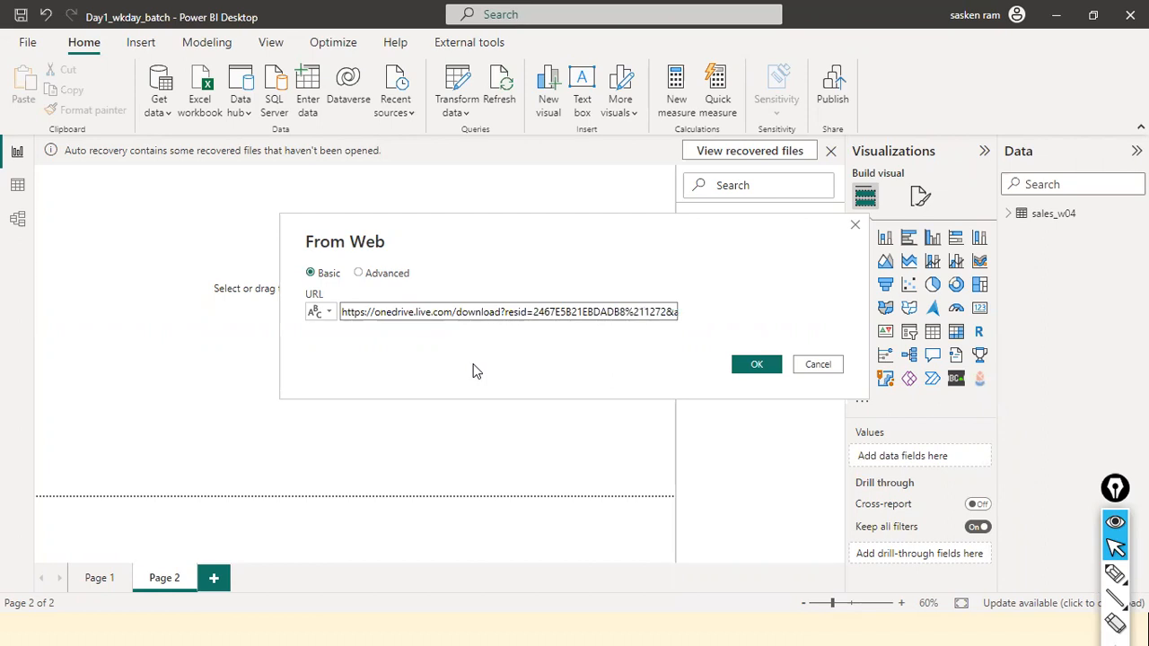
Append "&app=Exel" to the end of the From Web URL, compare it with the Notepad link, and connect to the web source
{"action": "key", "text": "End"}
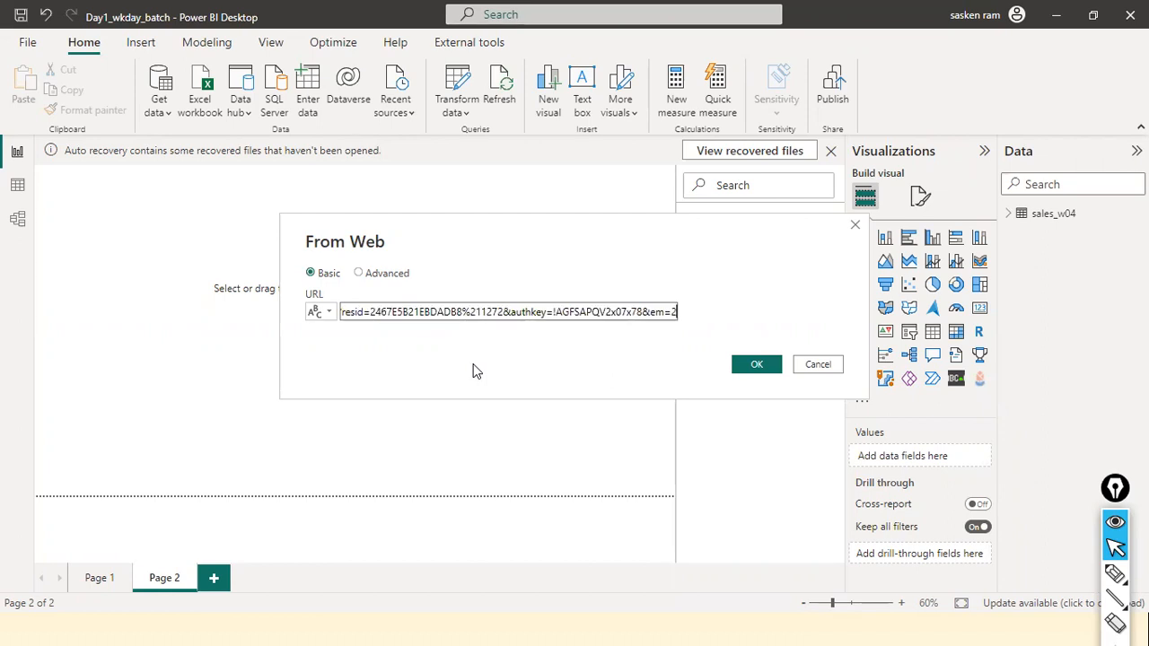
{"action": "type", "text": "&app=Exel"}
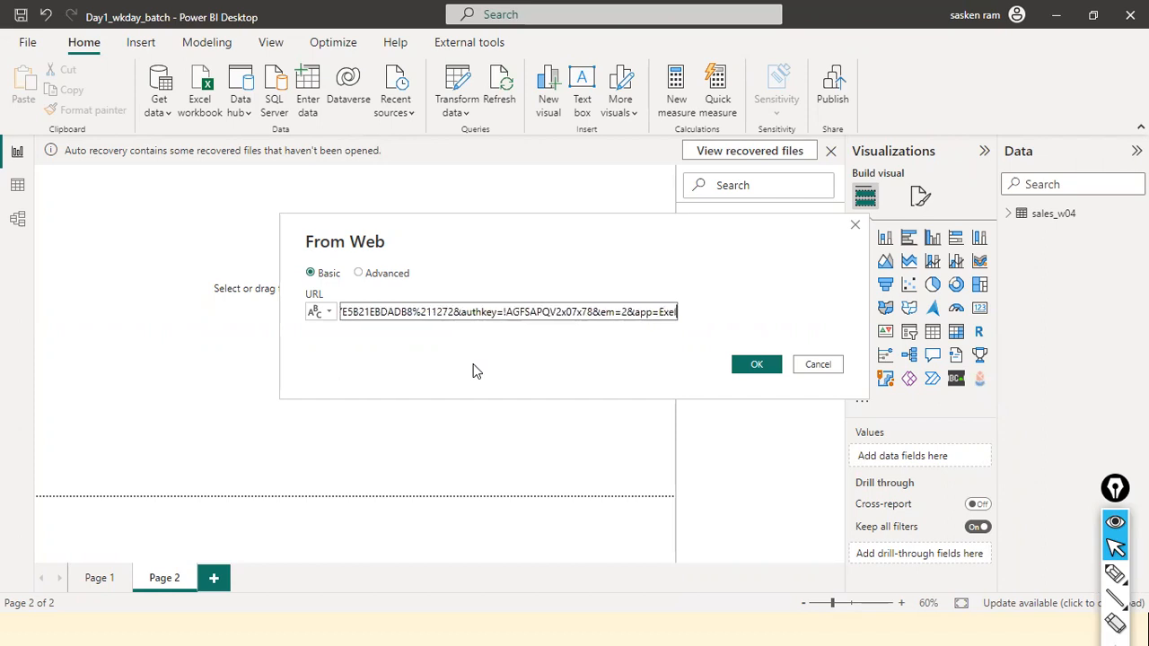
{"action": "key", "text": "alt+Tab"}
{"action": "left_click", "coordinate": [475, 379]}
{"action": "key", "text": "alt+Tab"}
{"action": "left_click", "coordinate": [756, 364]}
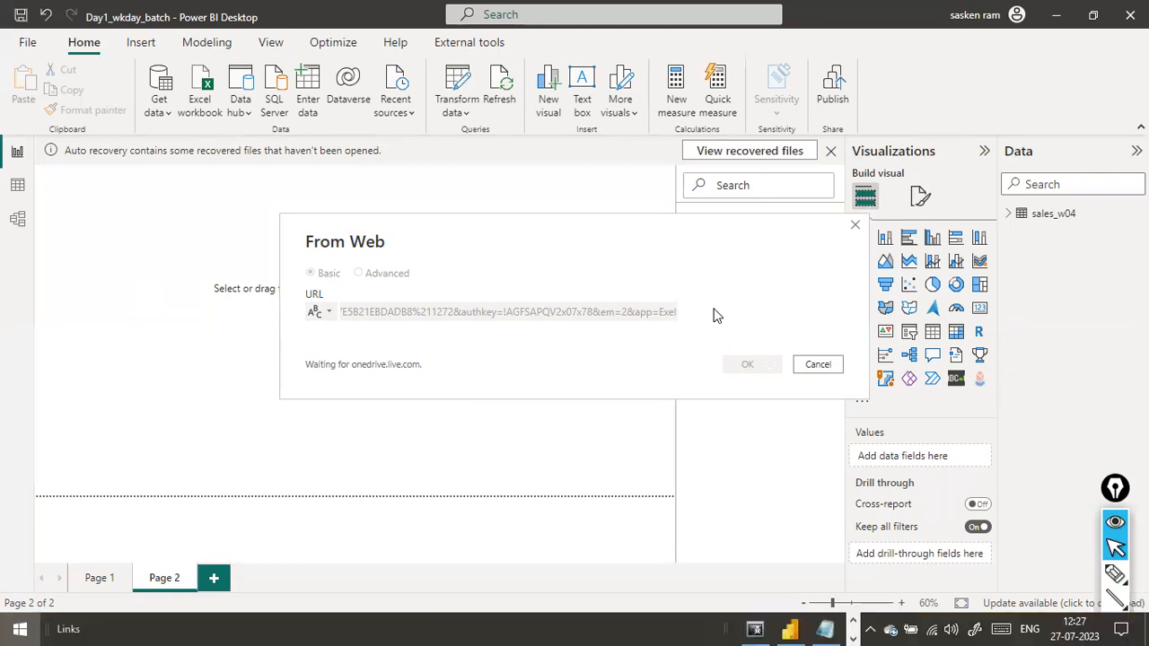
Check the computer's Wi-Fi connection status in the Windows network list
{"action": "key", "text": "super"}
{"action": "left_click", "coordinate": [708, 336]}
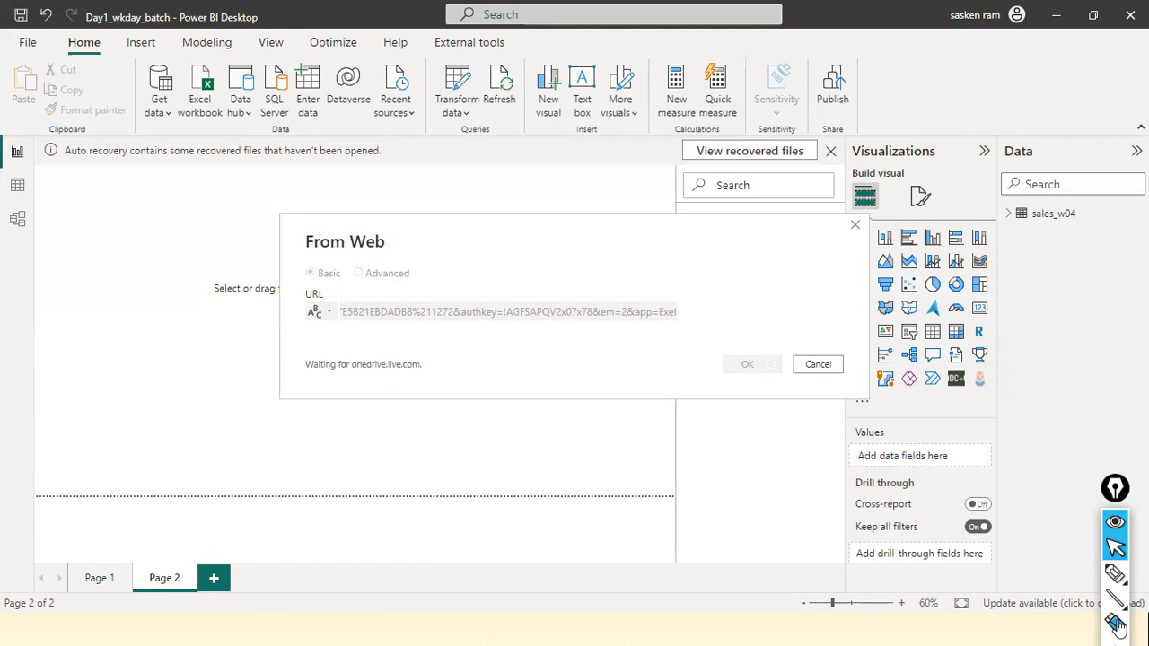
{"action": "key", "text": "super"}
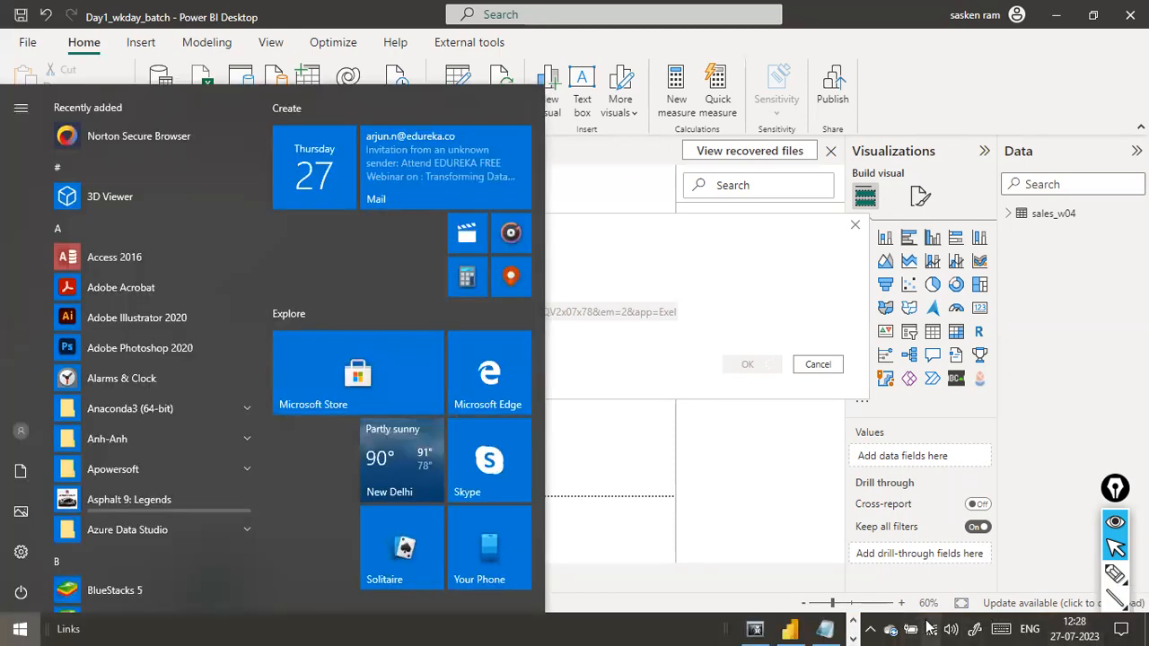
{"action": "left_click", "coordinate": [929, 628]}
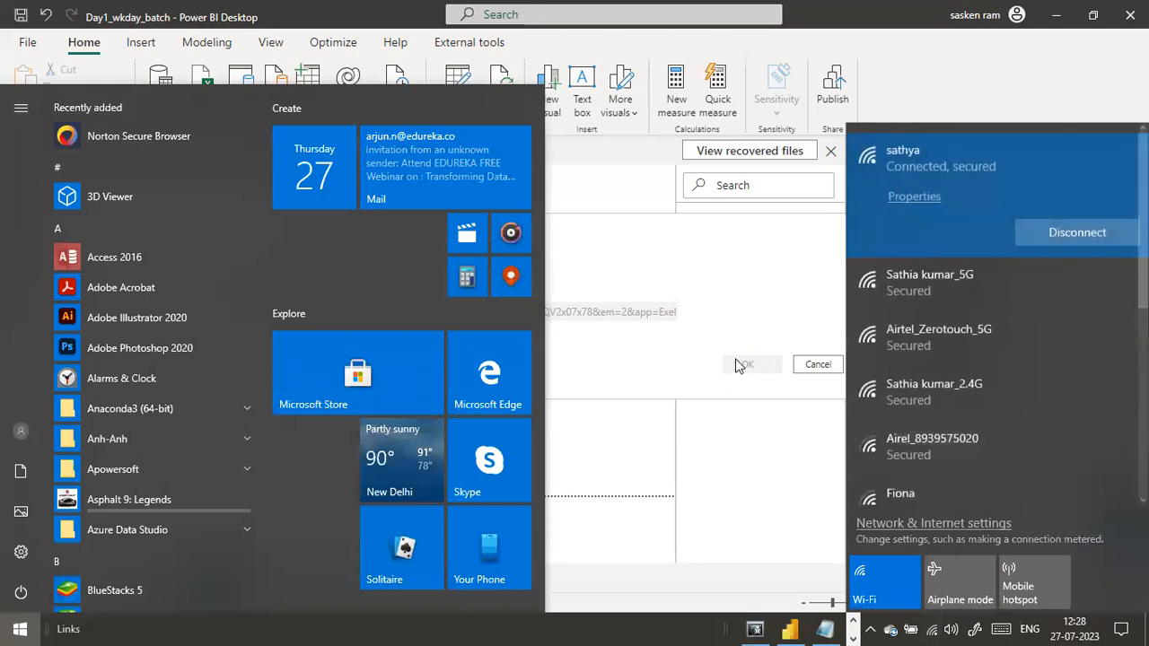
{"action": "left_click", "coordinate": [690, 291]}
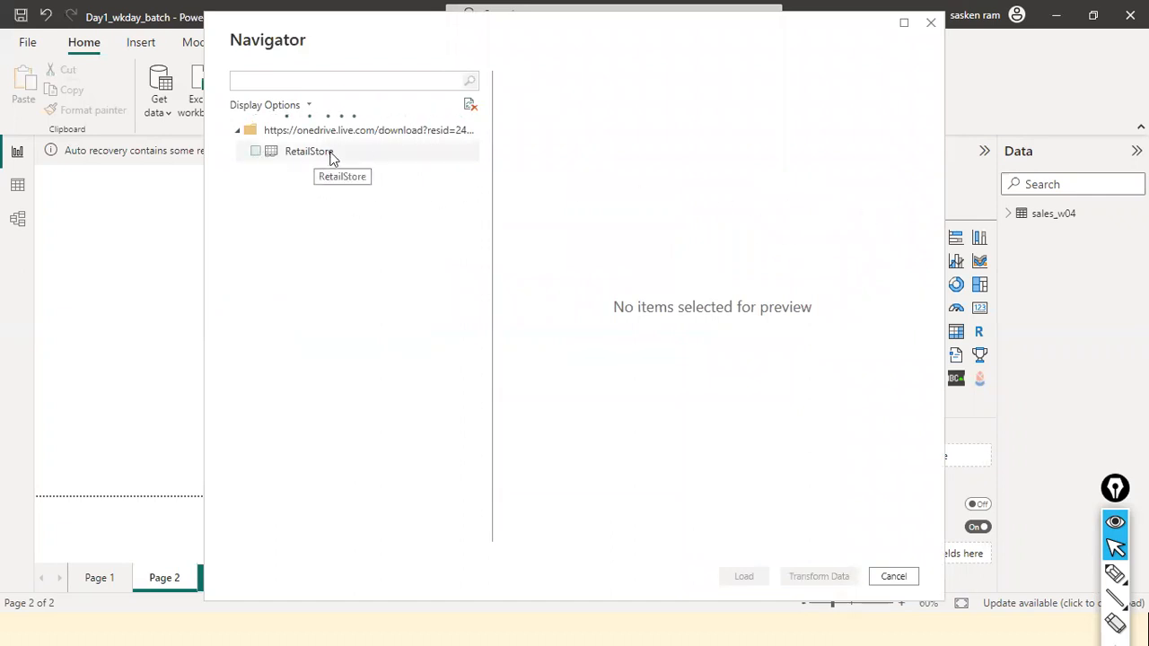
Load the RetailStore table from the Navigator and apply the pending query changes
{"action": "left_click", "coordinate": [256, 151]}
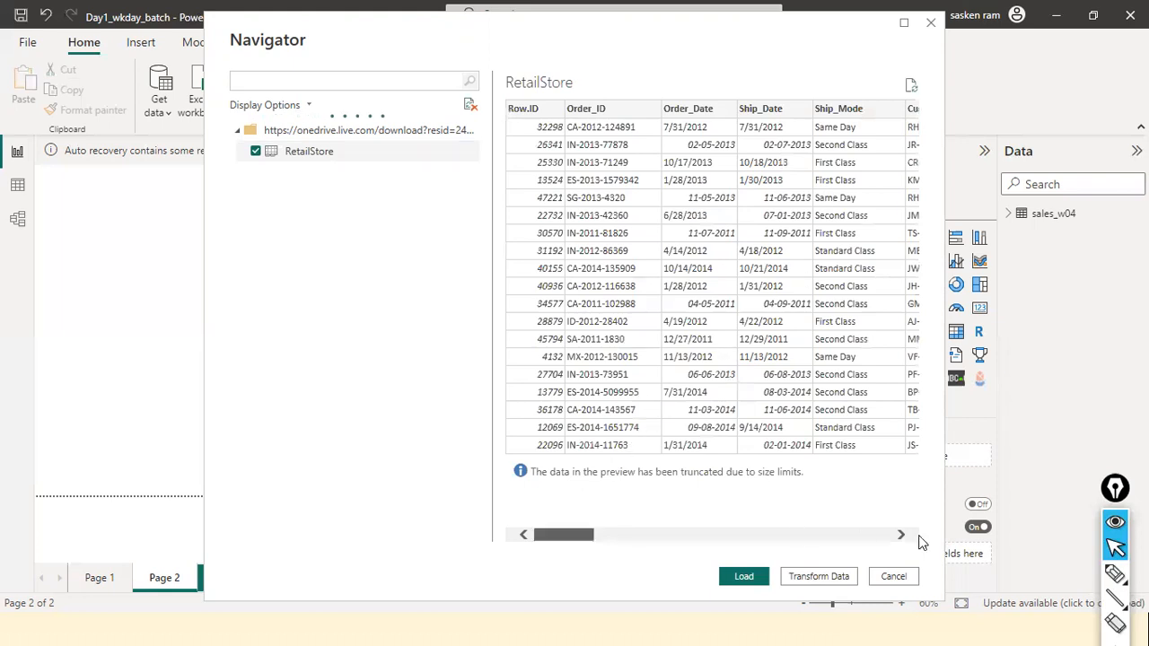
{"action": "scroll", "coordinate": [920, 542], "scroll_direction": "right", "scroll_amount": 10}
{"action": "scroll", "coordinate": [559, 494], "scroll_direction": "left", "scroll_amount": 10}
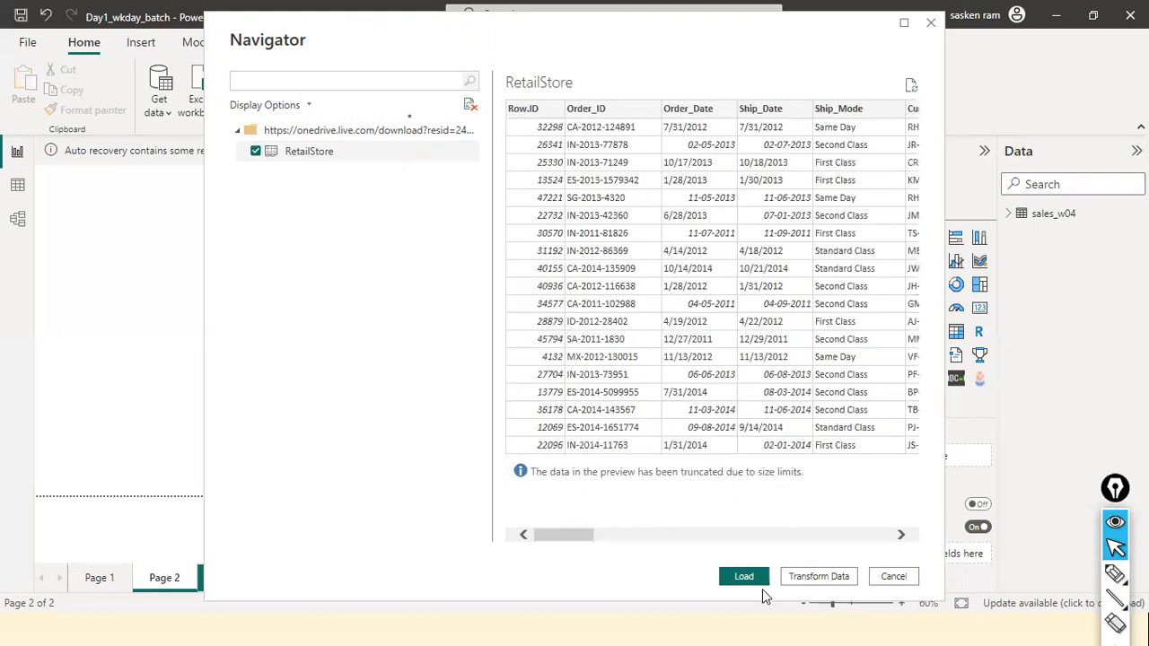
{"action": "left_click", "coordinate": [752, 577]}
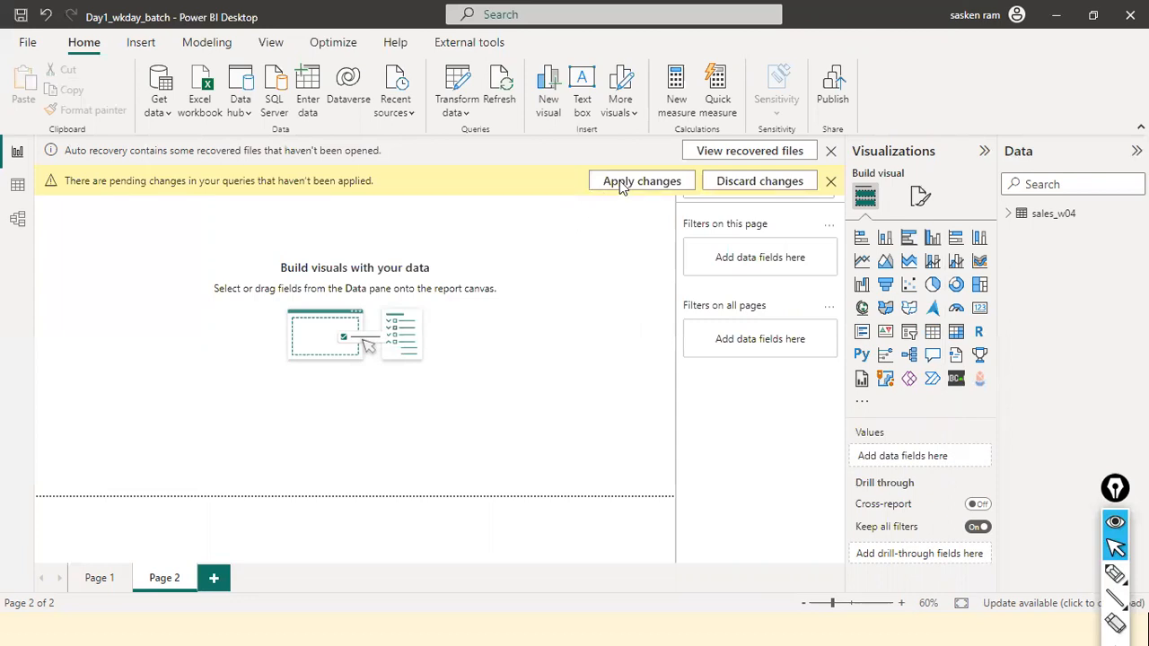
{"action": "left_click", "coordinate": [619, 186]}
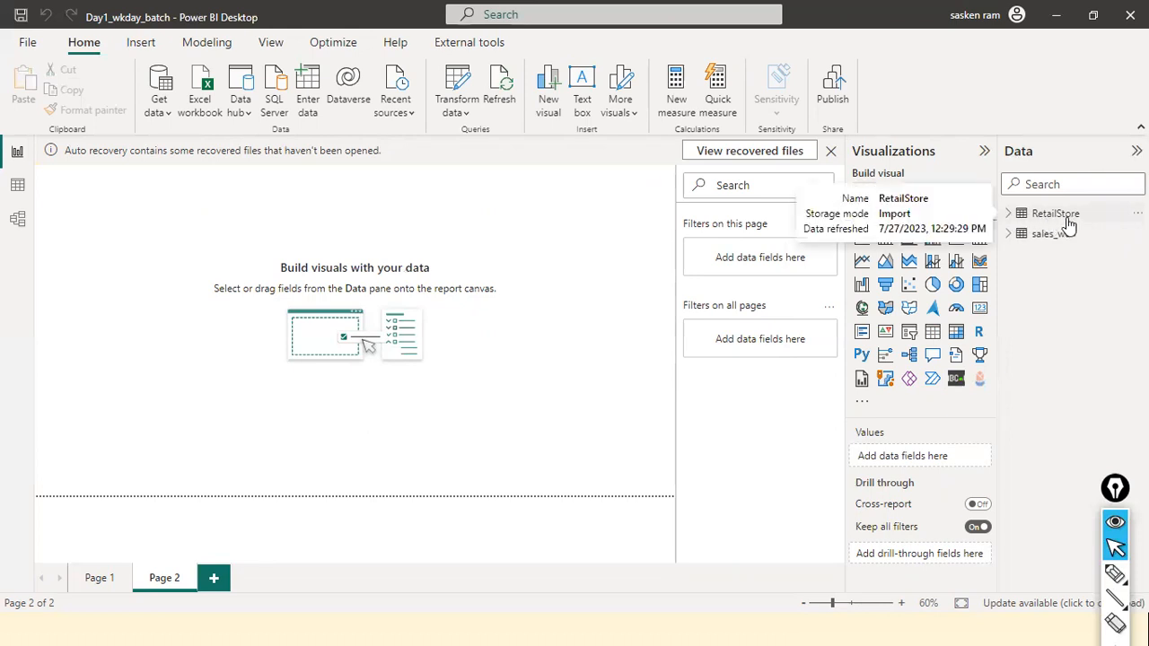
Draw a red annotation arrow pointing down at the RetailStore table in the Data pane, and return to the normal cursor
{"action": "key", "text": "ctrl+shift+a"}
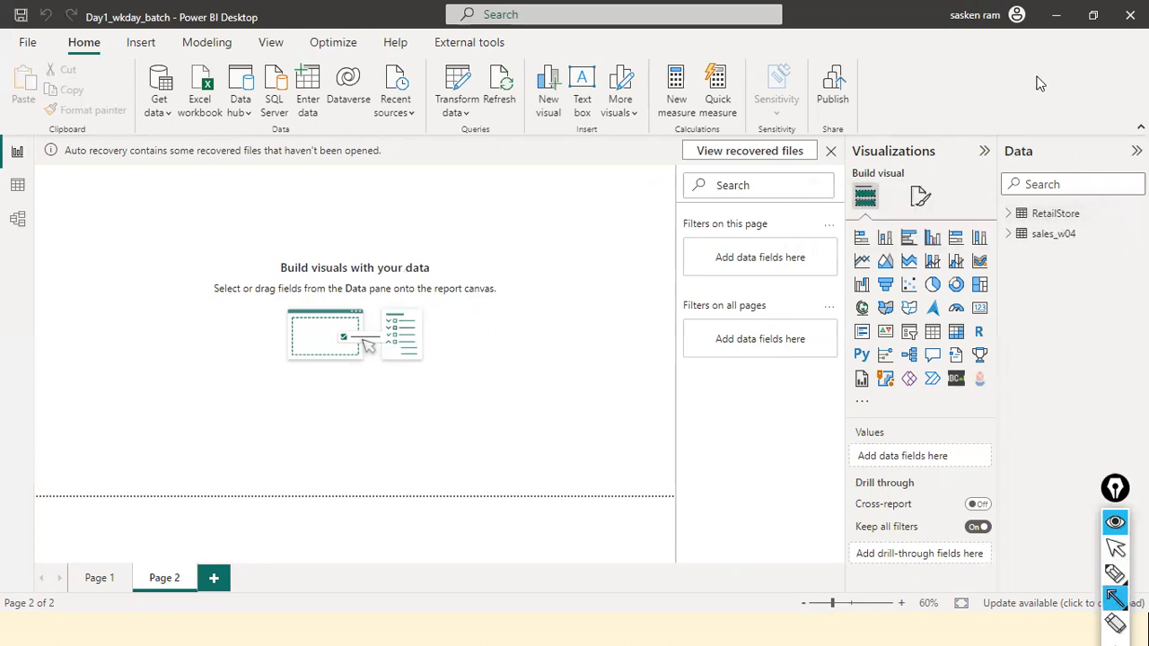
{"action": "left_click_drag", "start_coordinate": [1036, 77], "coordinate": [1043, 196]}
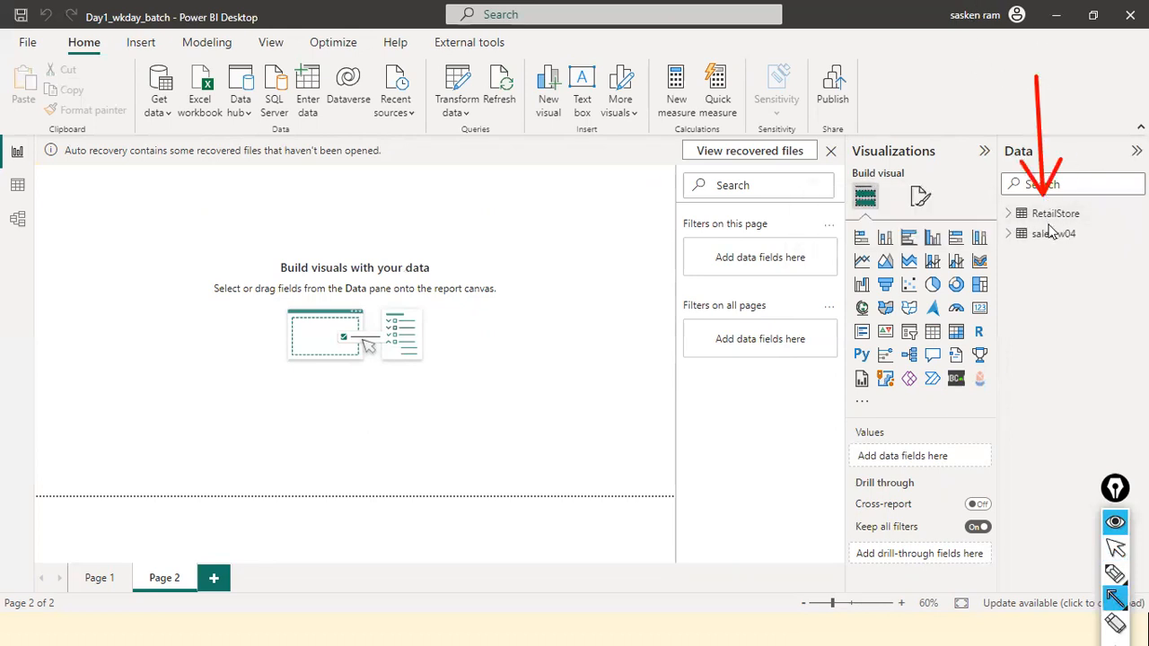
{"action": "key", "text": "ctrl+shift+h"}
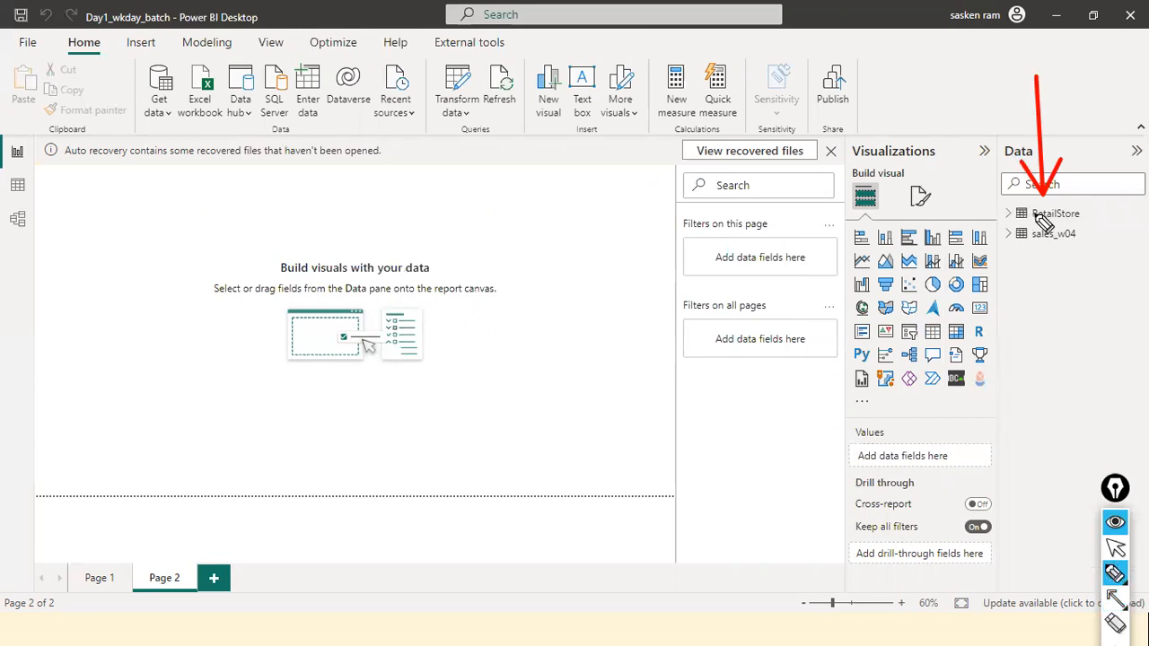
{"action": "key", "text": "ctrl+shift+c"}
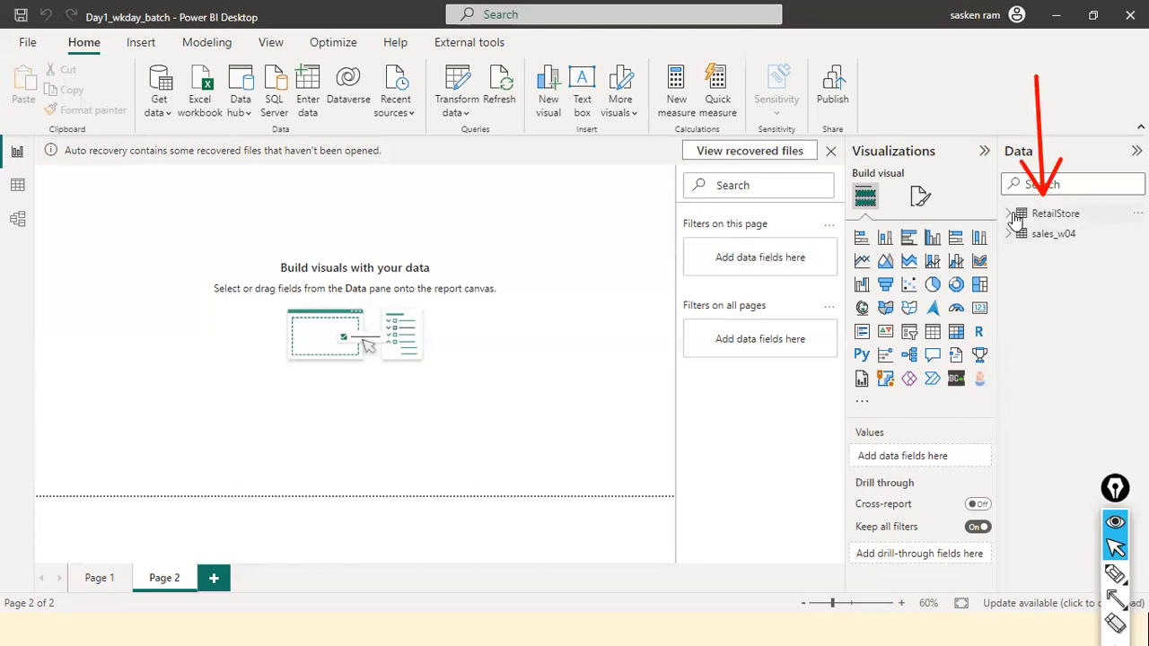
Examine the fields and rows of the RetailStore table, including its Table view, and return to the report canvas
{"action": "left_click", "coordinate": [1009, 216]}
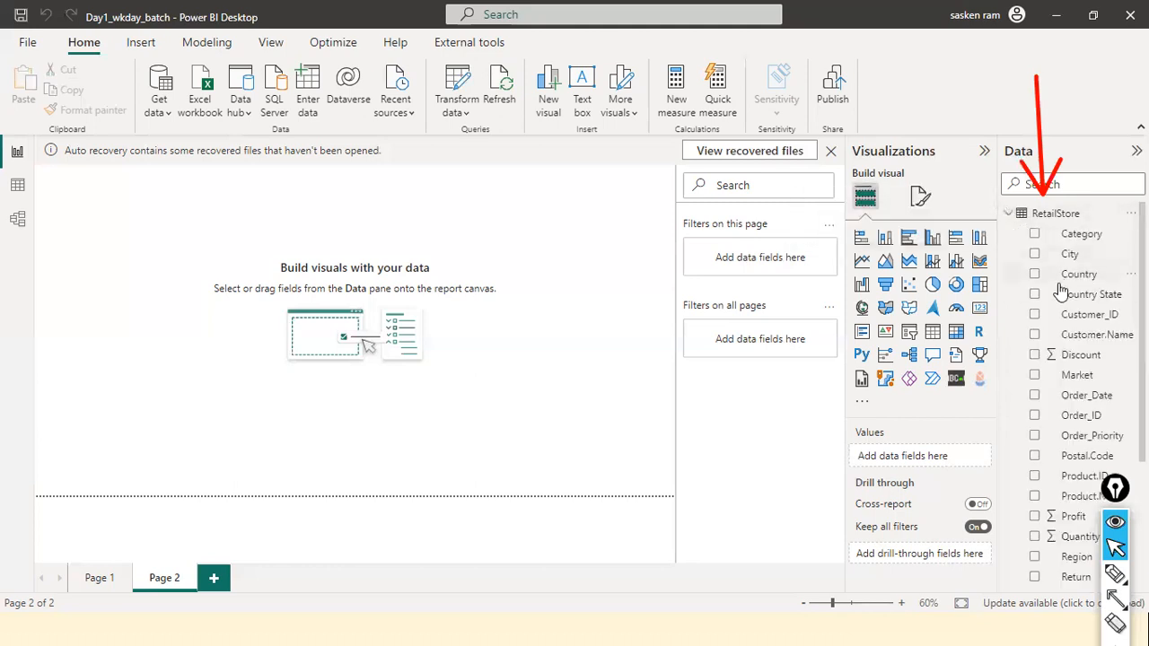
{"action": "scroll", "coordinate": [1068, 269], "scroll_direction": "down", "scroll_amount": 3}
{"action": "scroll", "coordinate": [1070, 266], "scroll_direction": "up", "scroll_amount": 3}
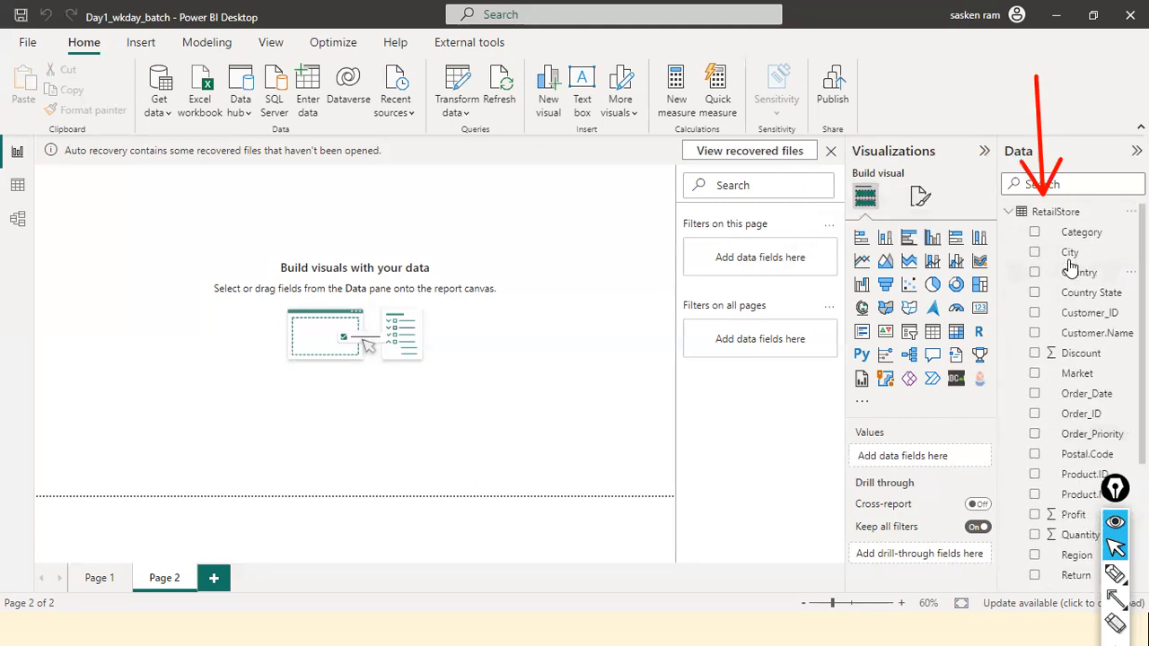
{"action": "left_click", "coordinate": [12, 188]}
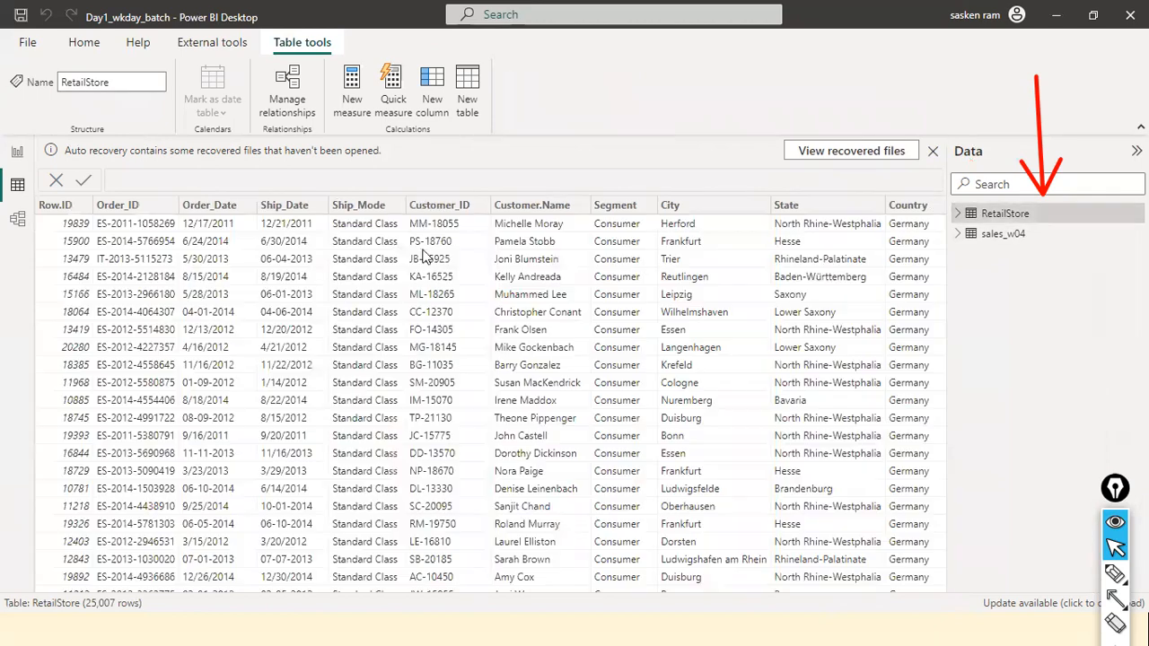
{"action": "left_click", "coordinate": [20, 154]}
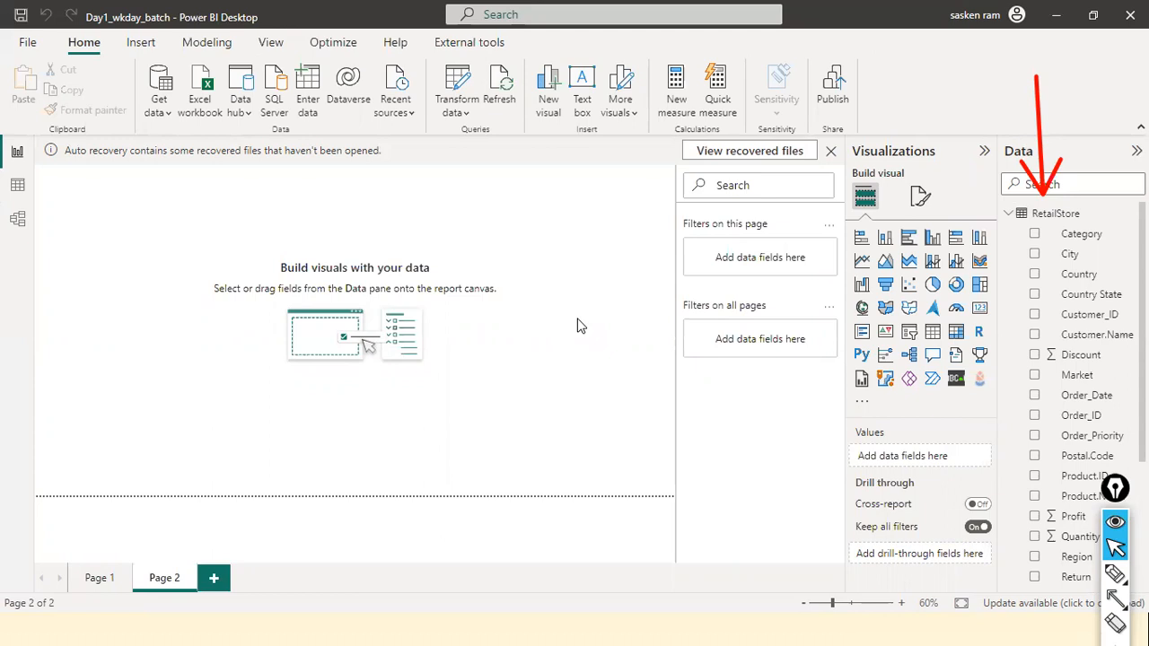
Switch to the OneDrive files page in Chrome and close the Embed pane for RetailStore.xlsx
{"action": "key", "text": "alt+Tab"}
{"action": "key", "text": "Tab"}
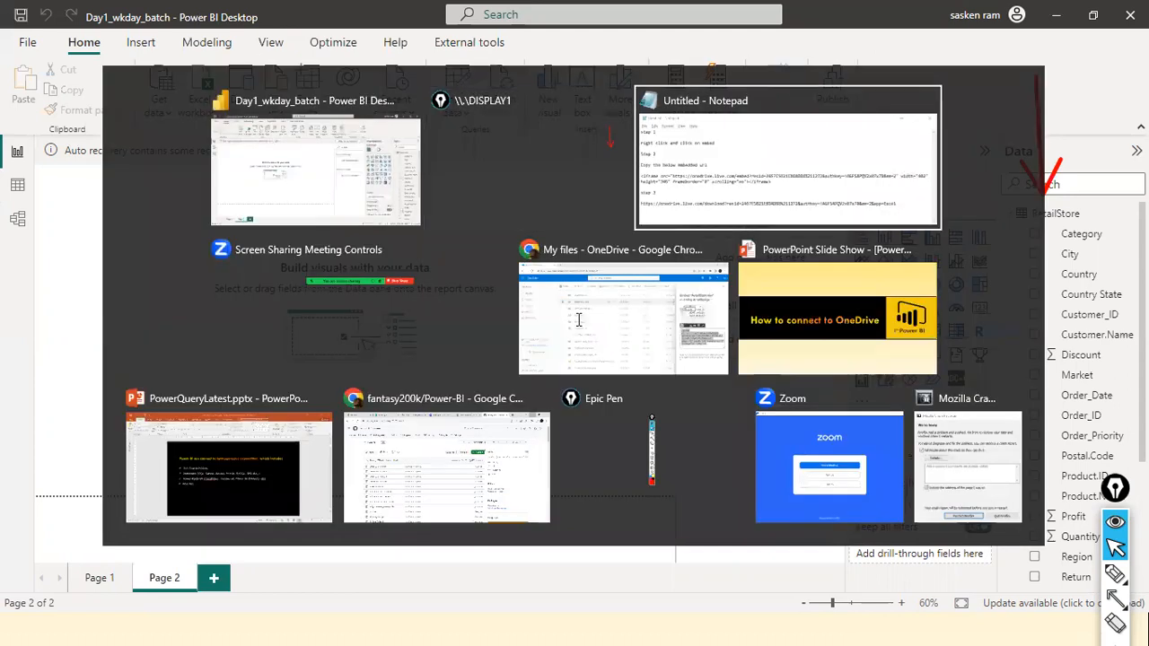
{"action": "key", "text": "alt+Tab"}
{"action": "key", "text": "Tab"}
{"action": "key", "text": "Tab"}
{"action": "key", "text": "Tab"}
{"action": "key", "text": "Tab"}
{"action": "key", "text": "Tab"}
{"action": "key", "text": "Tab"}
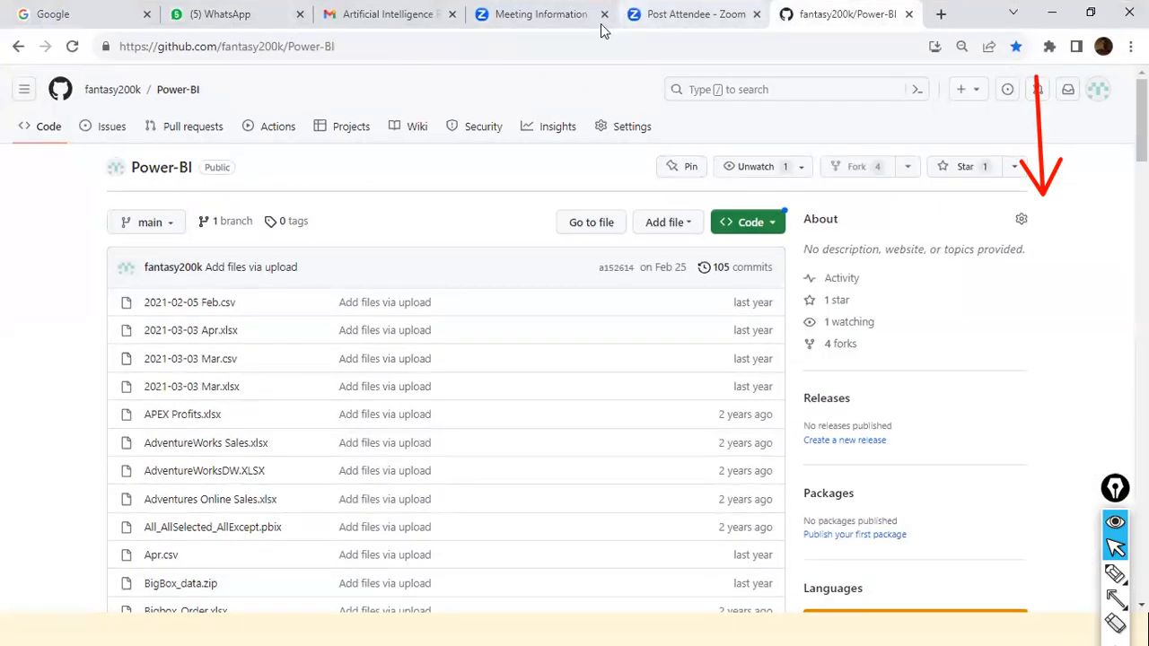
{"action": "key", "text": "alt+Tab"}
{"action": "key", "text": "alt+Tab"}
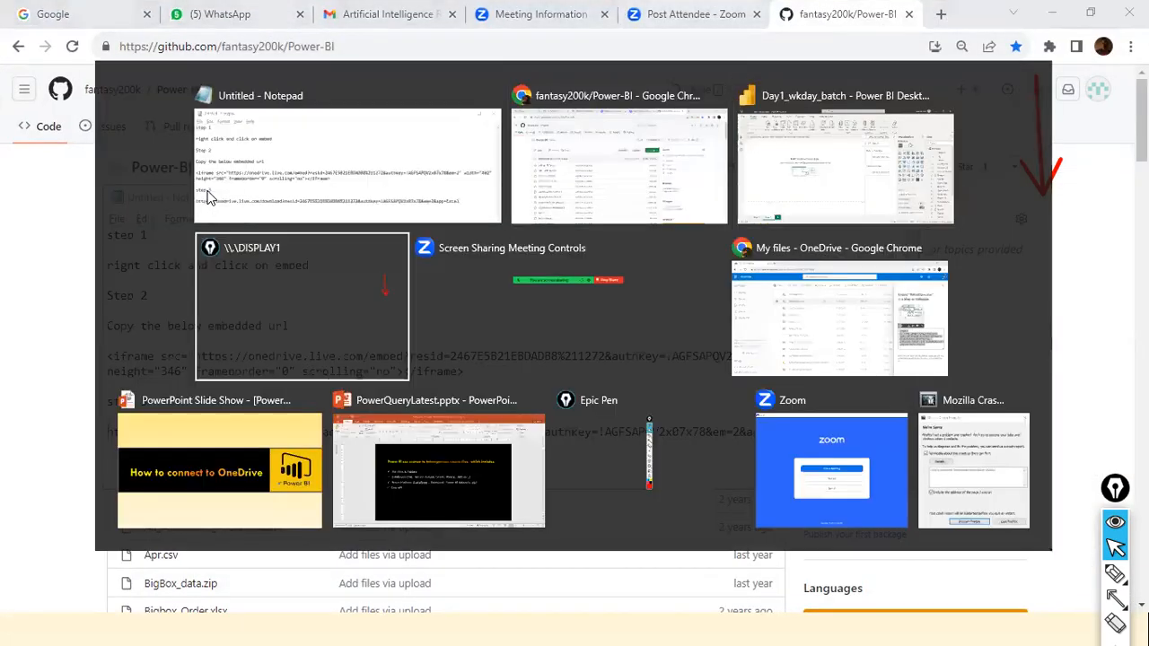
{"action": "key", "text": "alt+Tab"}
{"action": "key", "text": "alt+Tab"}
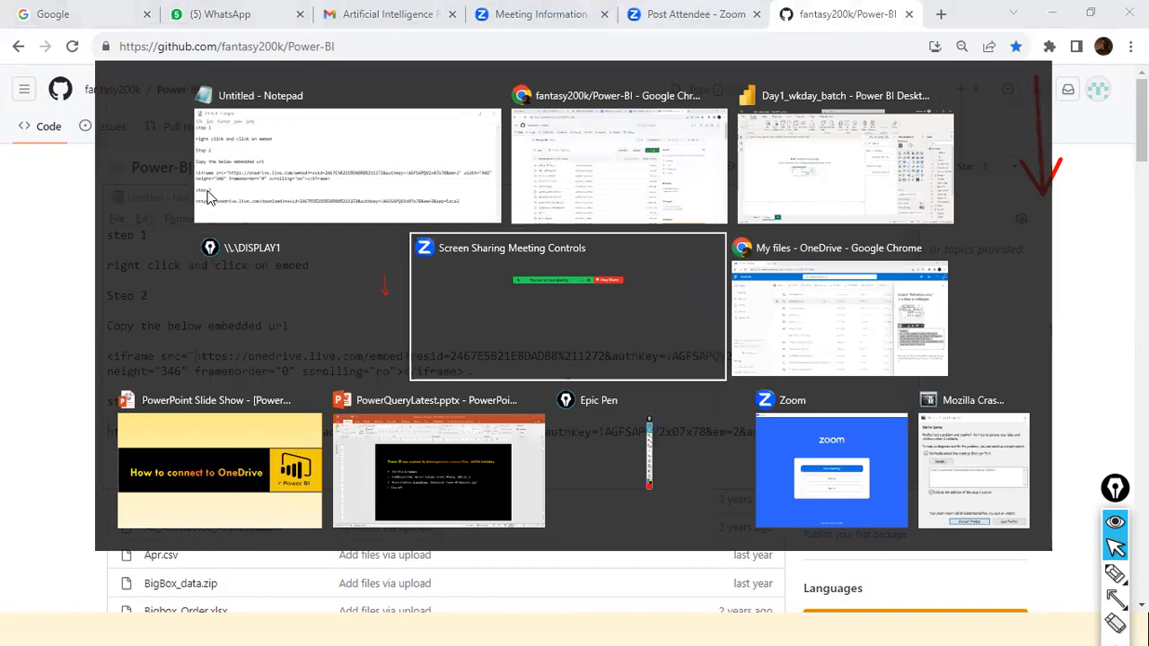
{"action": "key", "text": "ctrl+a"}
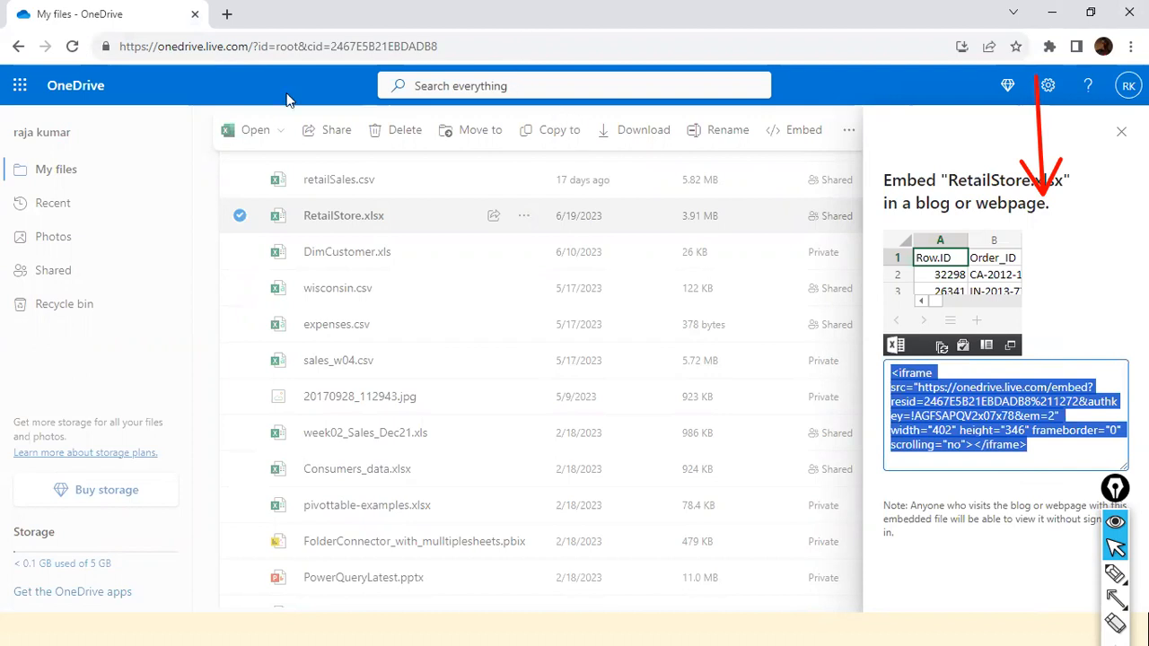
{"action": "left_click", "coordinate": [241, 221]}
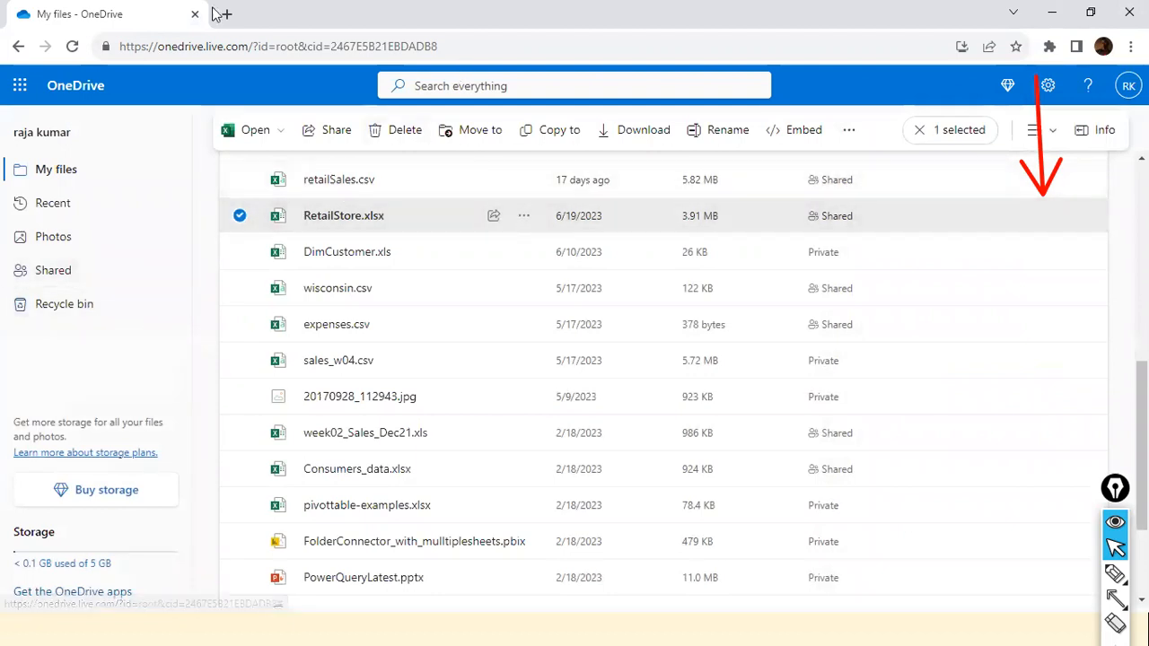
Restore the OneDrive browser window to a smaller size and place it over the GitHub page
{"action": "left_click_drag", "start_coordinate": [91, 7], "coordinate": [135, 157]}
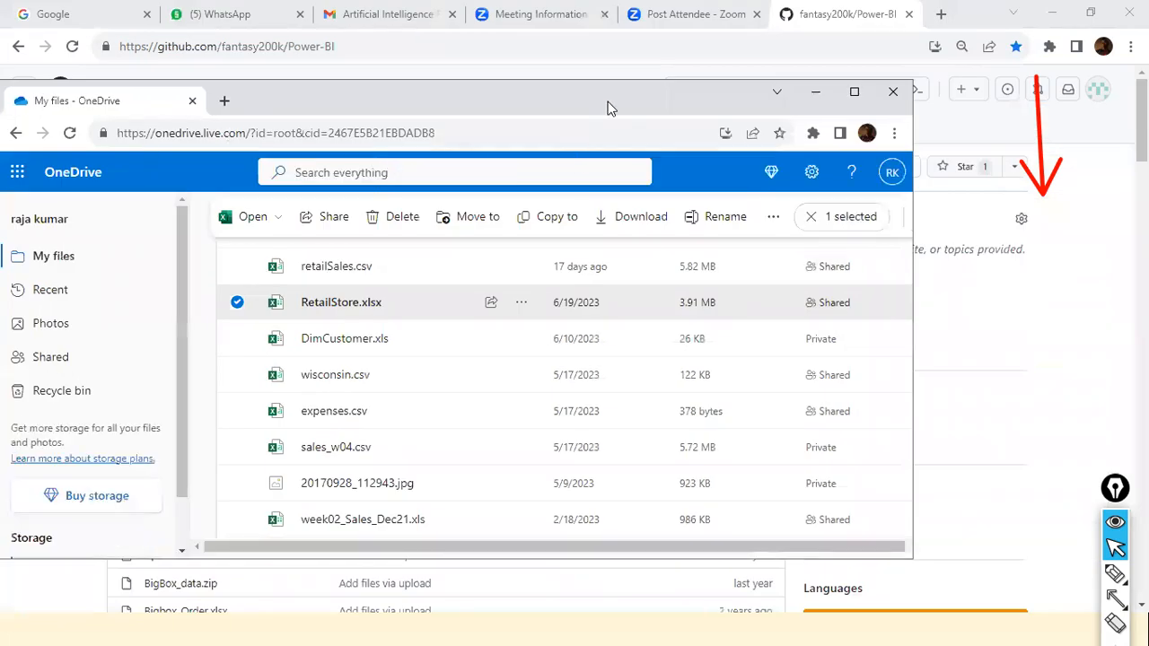
{"action": "left_click_drag", "start_coordinate": [606, 108], "coordinate": [671, 110]}
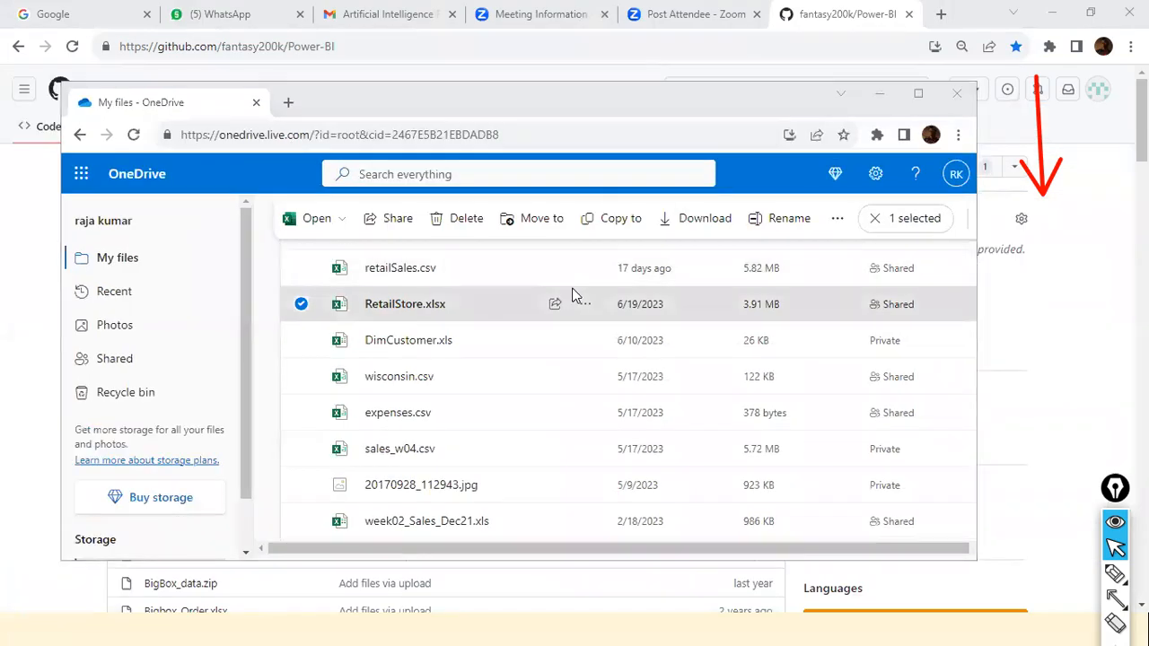
{"action": "key", "text": "alt+Tab"}
{"action": "key", "text": "alt+Tab"}
{"action": "key", "text": "Escape"}
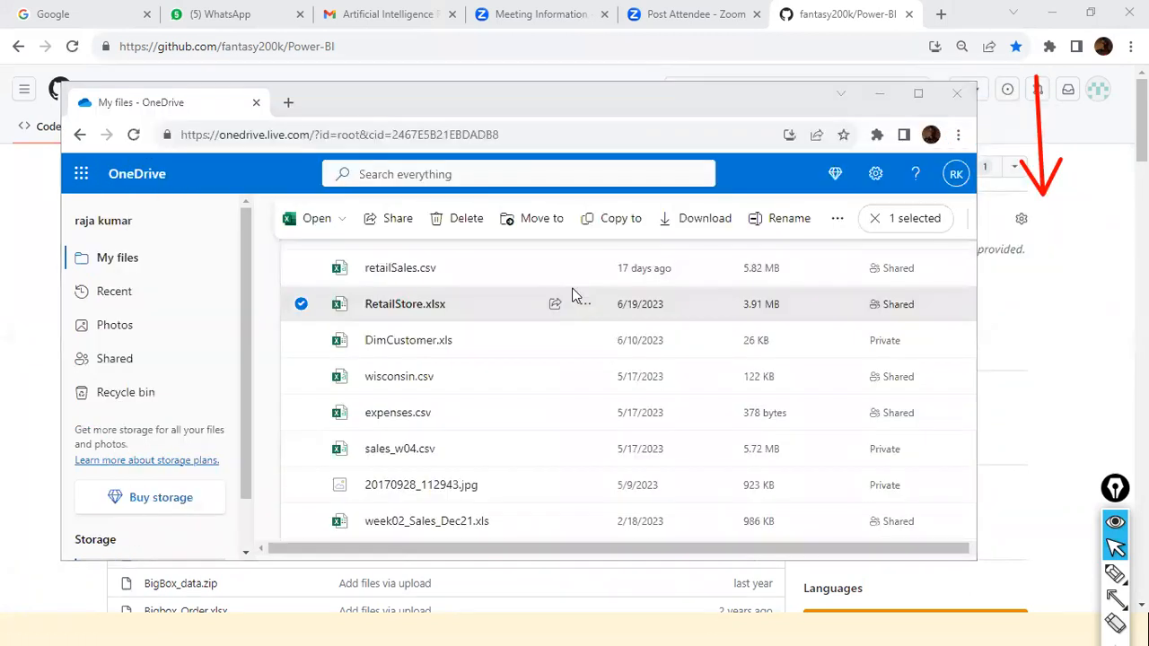
Search Windows for "file explorer" and open File Explorer
{"action": "key", "text": "super"}
{"action": "type", "text": "file exp"}
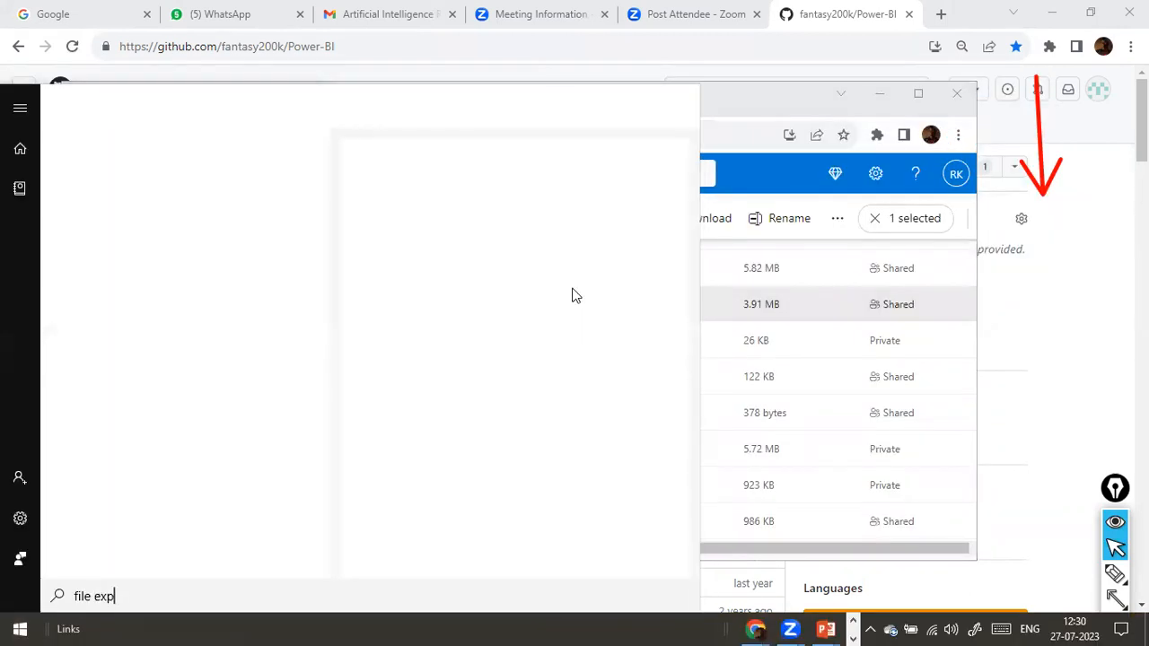
{"action": "type", "text": "lorer"}
{"action": "key", "text": "Return"}
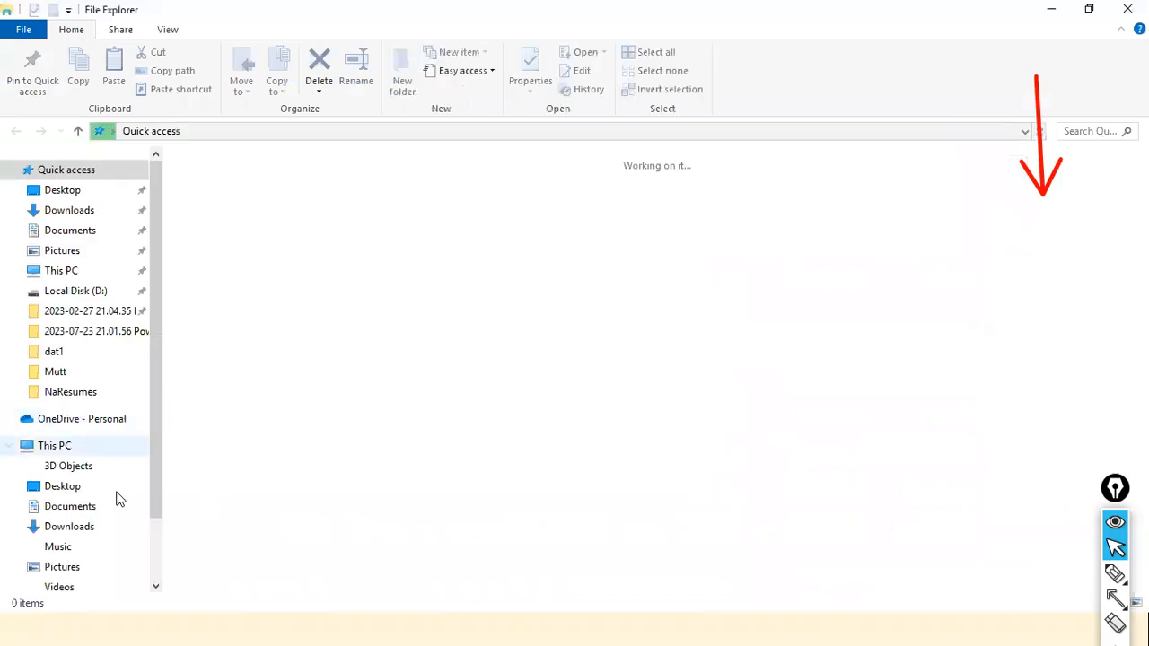
Open the dat1 folder on Local Disk (D:)
{"action": "scroll", "coordinate": [146, 463], "scroll_direction": "down", "scroll_amount": 2}
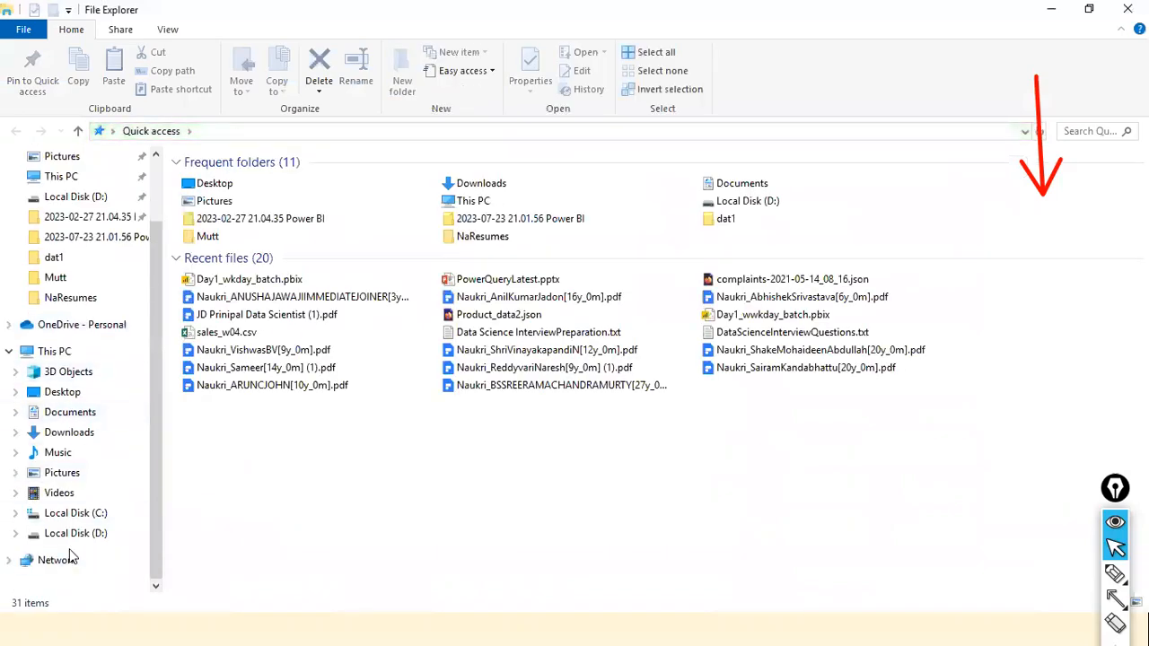
{"action": "left_click", "coordinate": [79, 534]}
{"action": "left_click", "coordinate": [248, 376]}
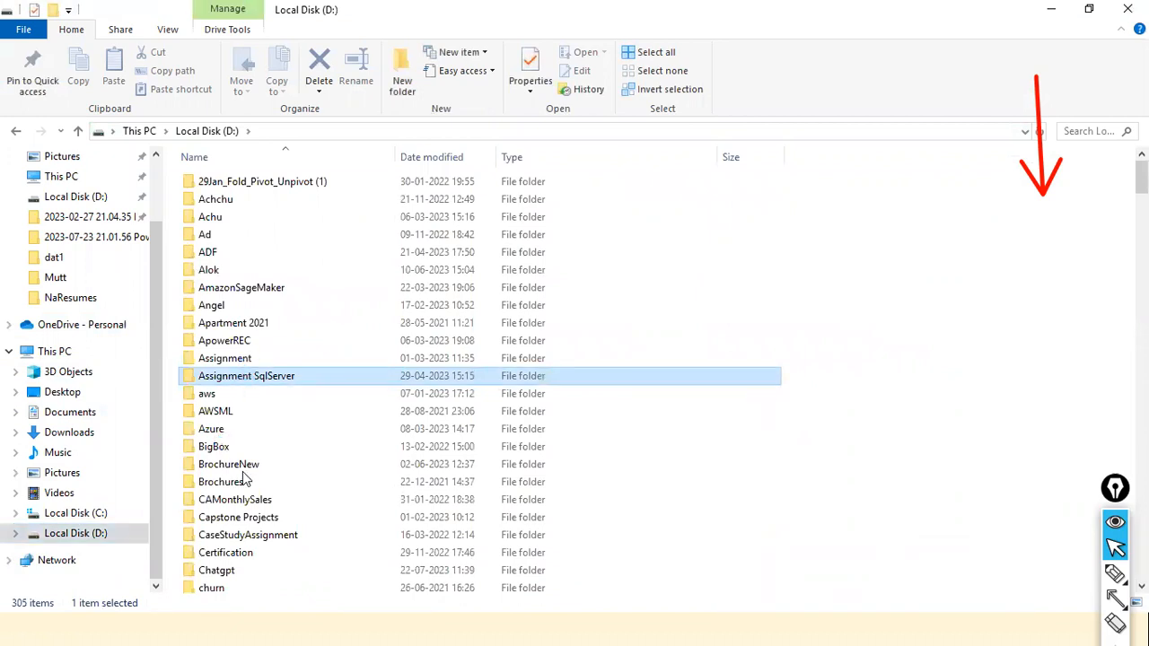
{"action": "type", "text": "datas"}
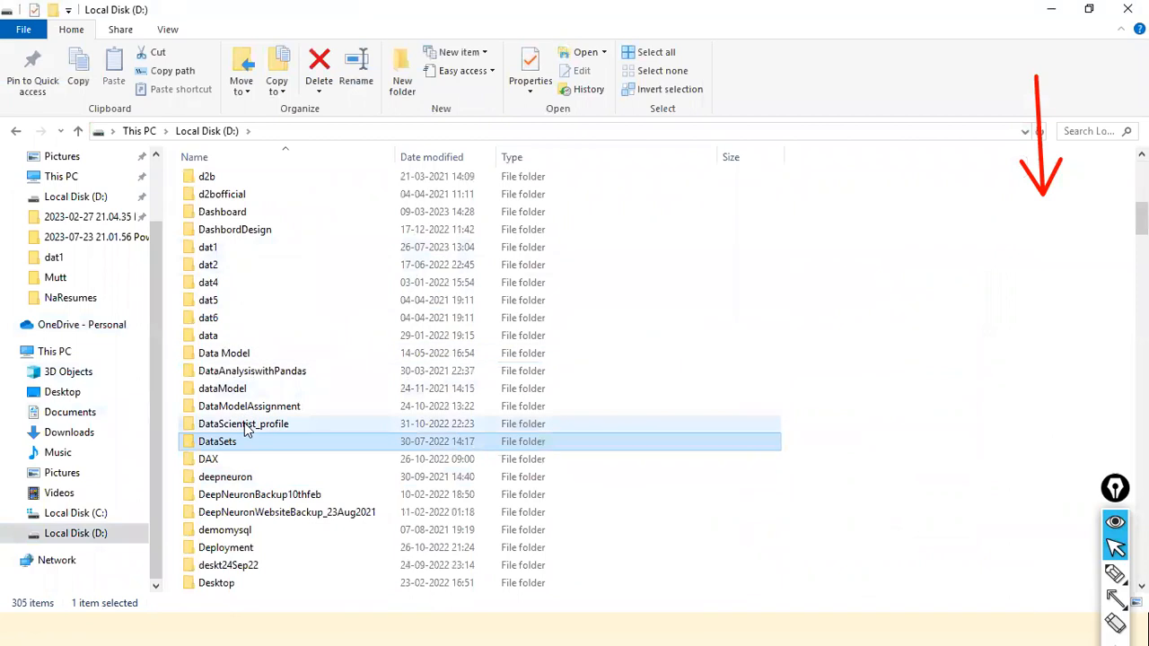
{"action": "type", "text": "dat"}
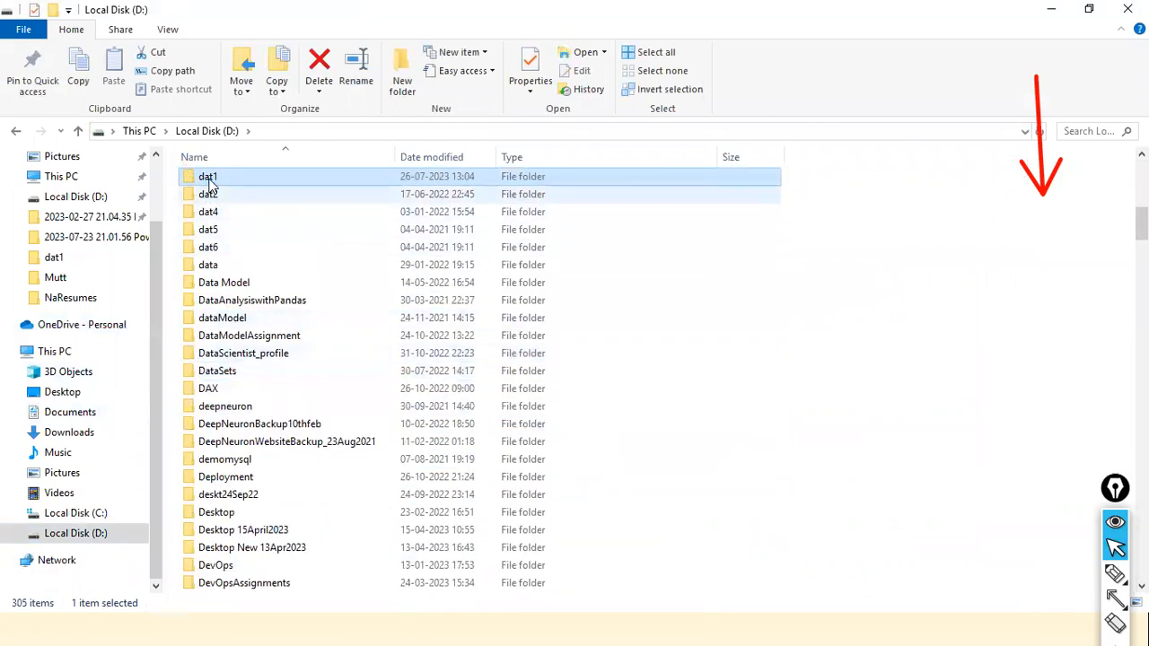
{"action": "double_click", "coordinate": [208, 179]}
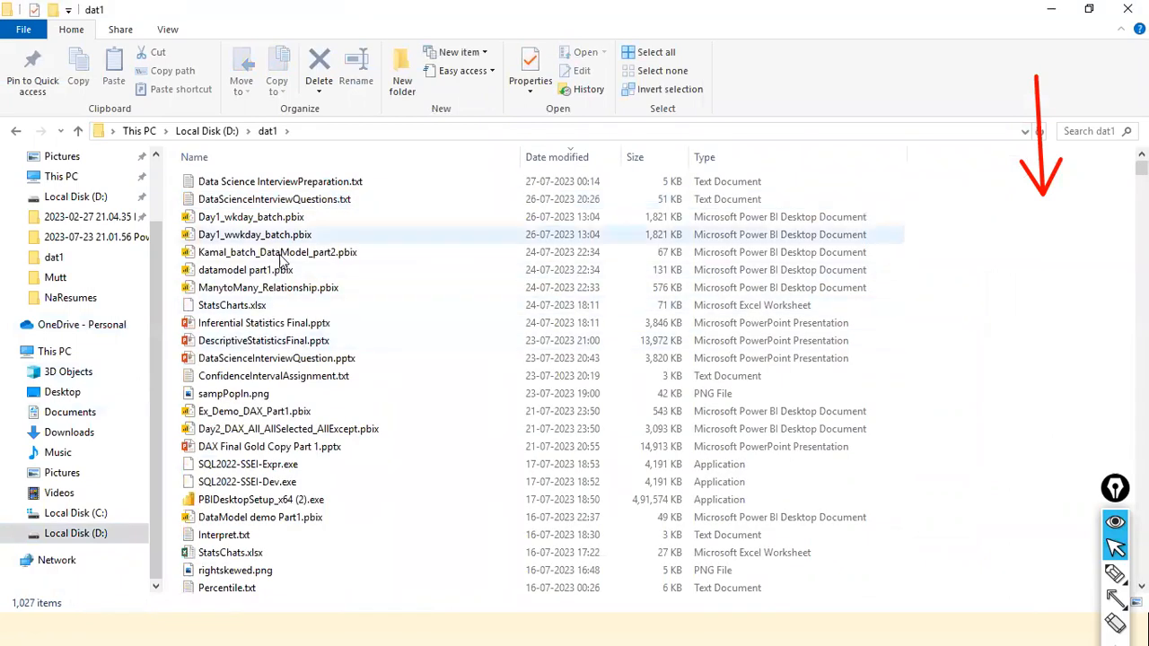
Upload sample-data-sales.csv from the dat1 folder to My files in the OneDrive window
{"action": "scroll", "coordinate": [280, 259], "scroll_direction": "down", "scroll_amount": 15}
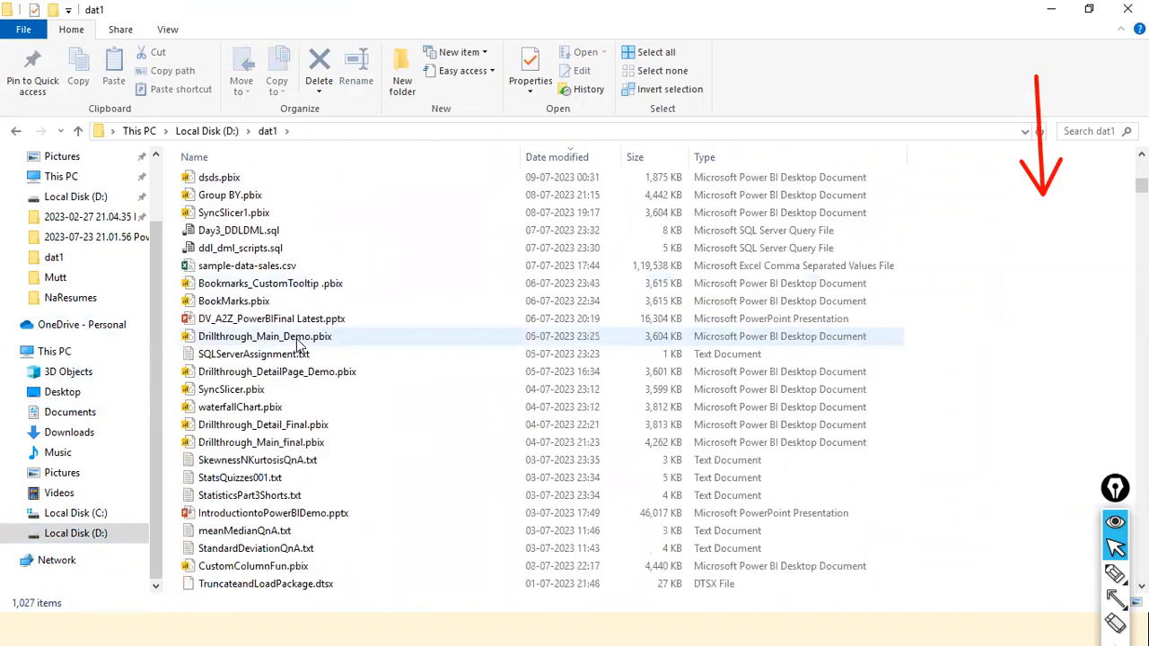
{"action": "scroll", "coordinate": [298, 343], "scroll_direction": "up", "scroll_amount": 3}
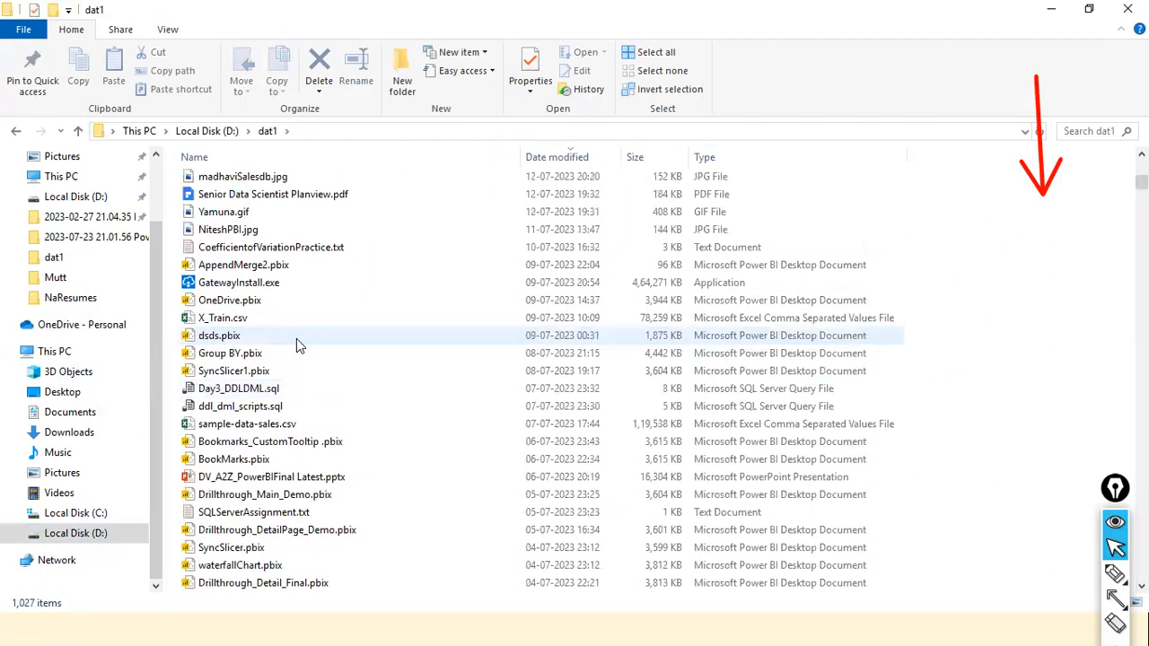
{"action": "left_click", "coordinate": [244, 429]}
{"action": "key", "text": "alt+Tab"}
{"action": "key", "text": "alt+Tab"}
{"action": "left_click_drag", "start_coordinate": [330, 423], "coordinate": [454, 285]}
{"action": "key", "text": "alt+Tab"}
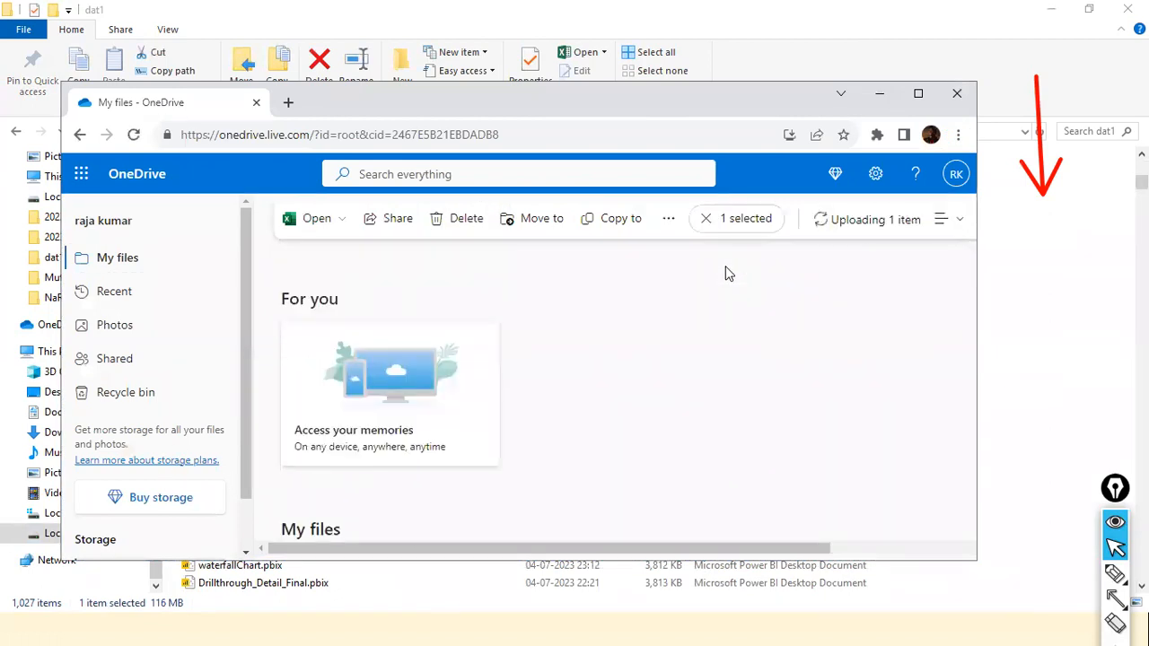
Draw two red annotation arrows pointing at the upload status above the OneDrive file list, and return to the normal cursor
{"action": "scroll", "coordinate": [728, 273], "scroll_direction": "down", "scroll_amount": 3}
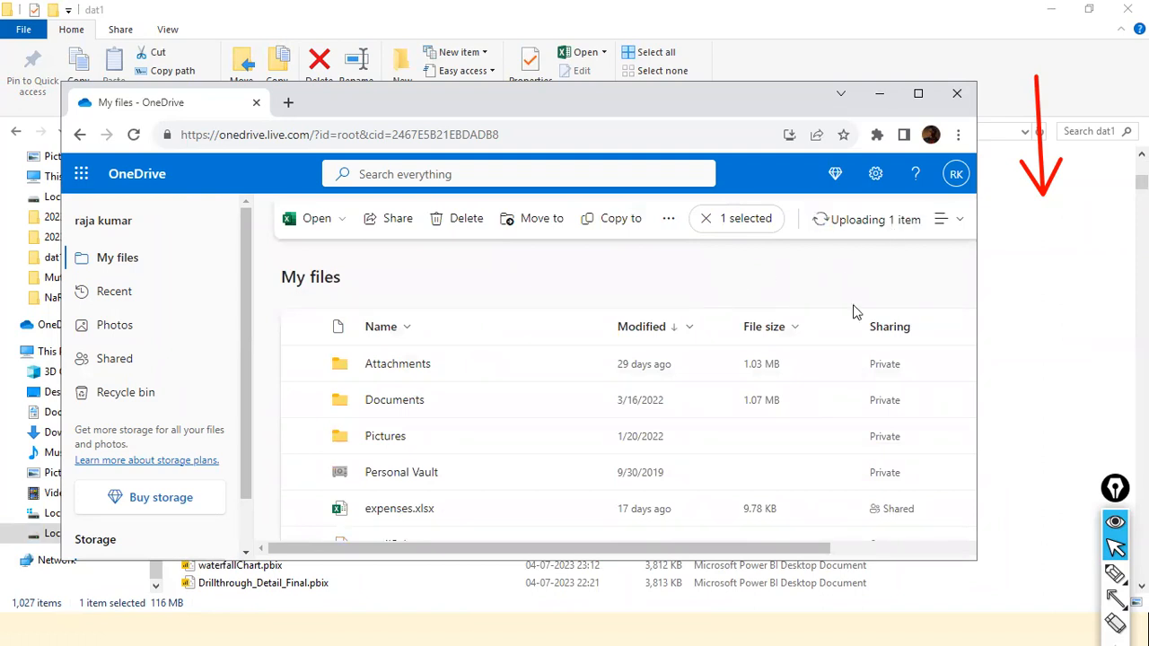
{"action": "key", "text": "ctrl+shift+a"}
{"action": "left_click_drag", "start_coordinate": [853, 305], "coordinate": [844, 232]}
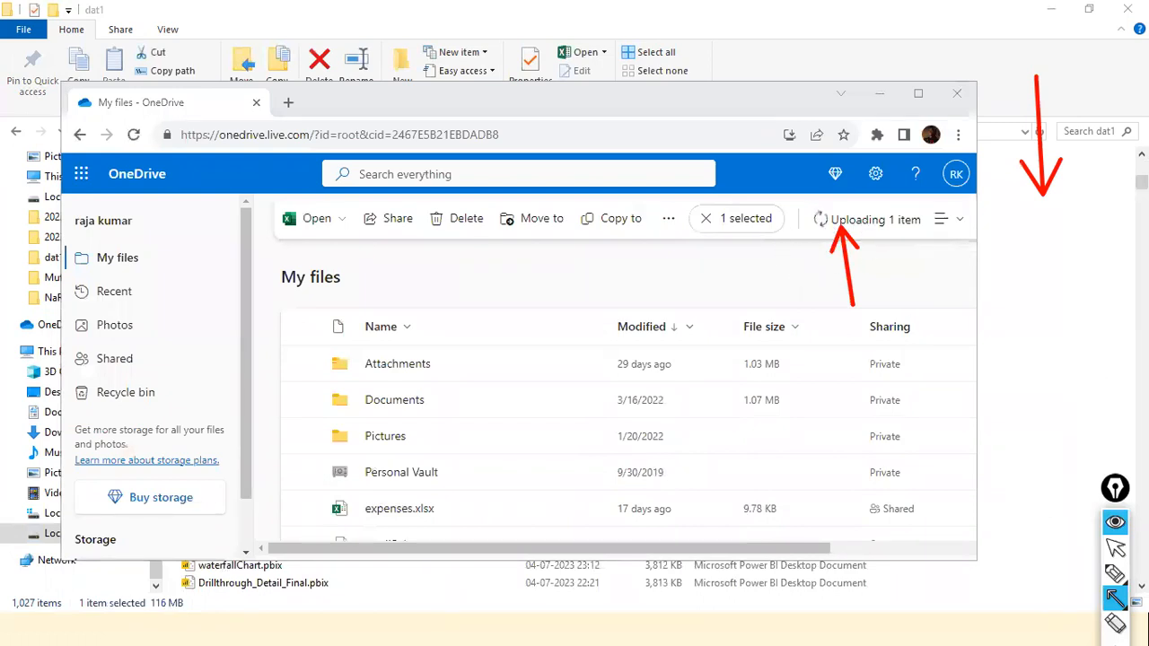
{"action": "left_click_drag", "start_coordinate": [759, 300], "coordinate": [812, 223]}
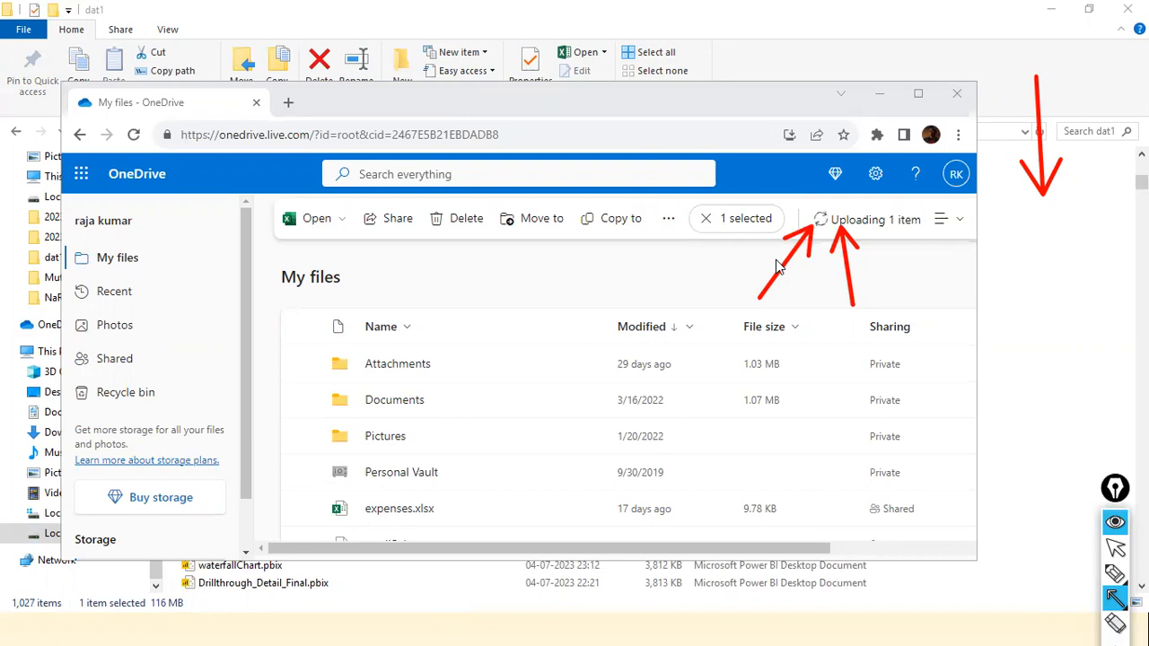
{"action": "key", "text": "ctrl+shift+2"}
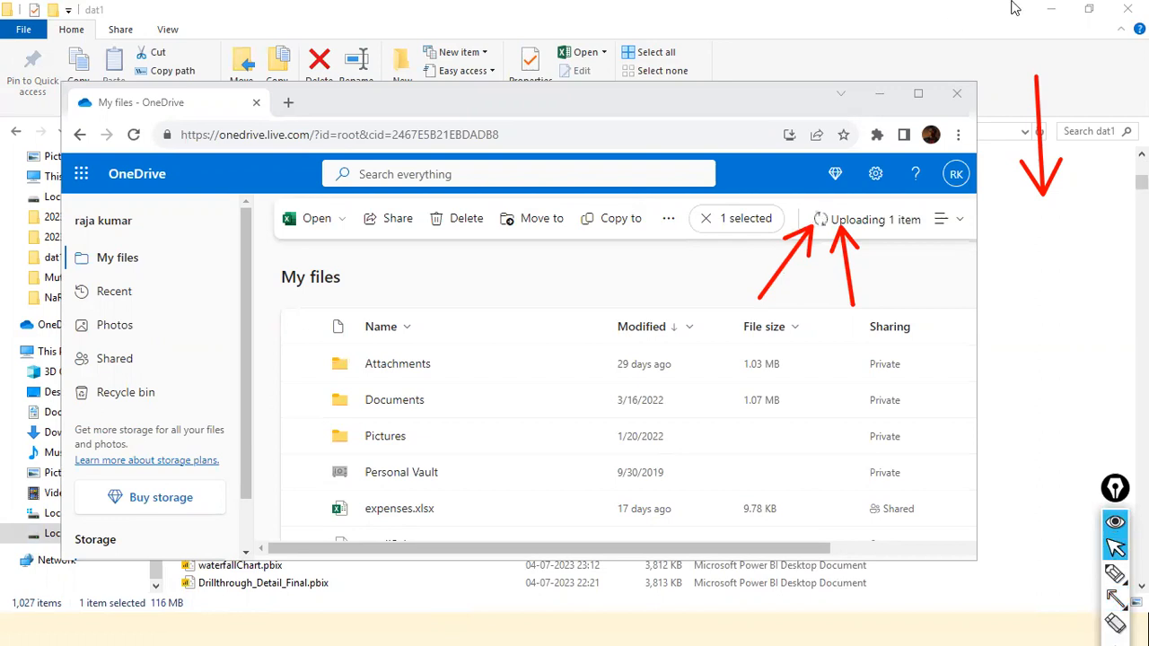
Maximize the OneDrive window and open the file actions for RetailStore.xlsx
{"action": "left_click", "coordinate": [915, 94]}
{"action": "scroll", "coordinate": [334, 537], "scroll_direction": "down", "scroll_amount": 1}
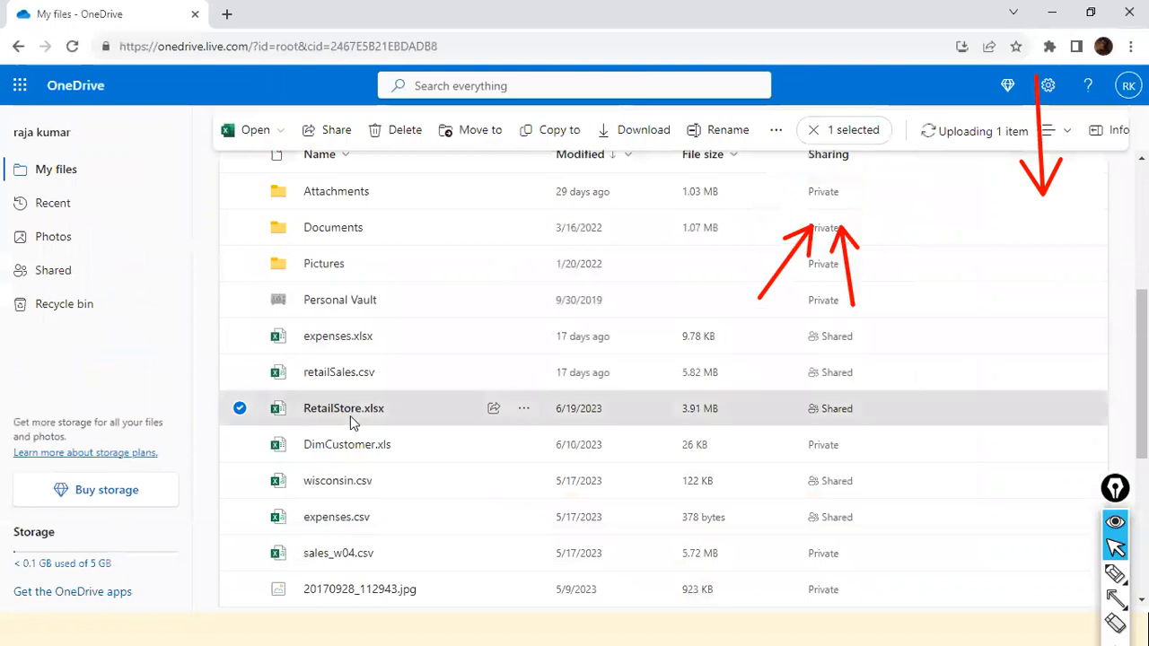
{"action": "left_click", "coordinate": [241, 411]}
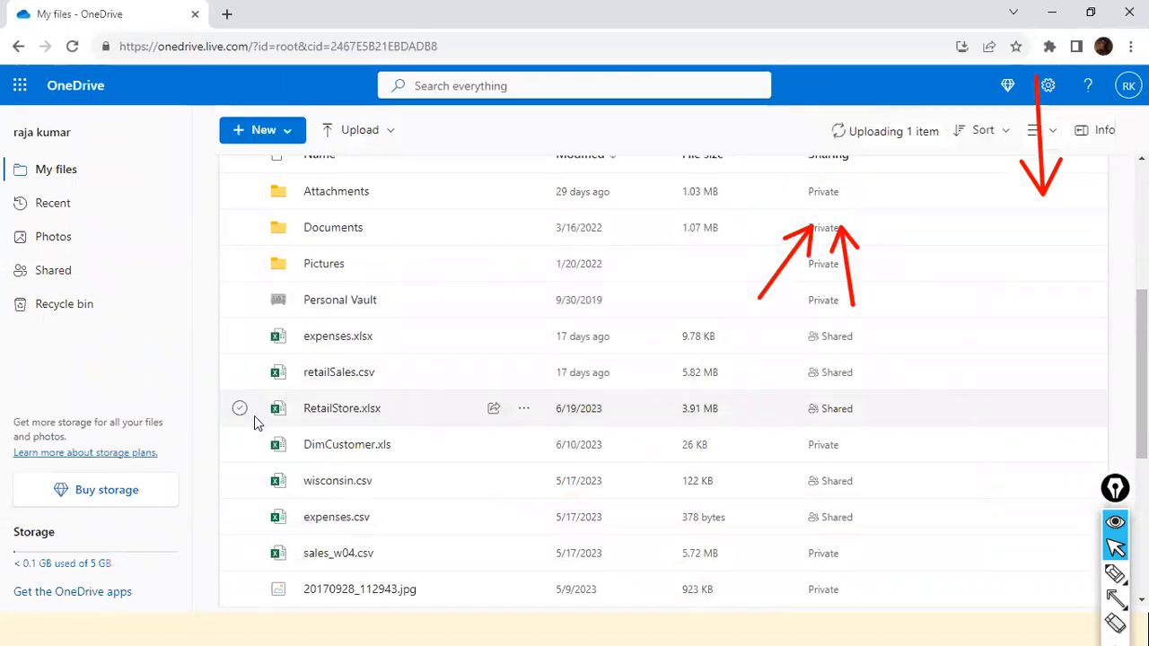
{"action": "left_click", "coordinate": [253, 415]}
{"action": "left_click", "coordinate": [524, 410]}
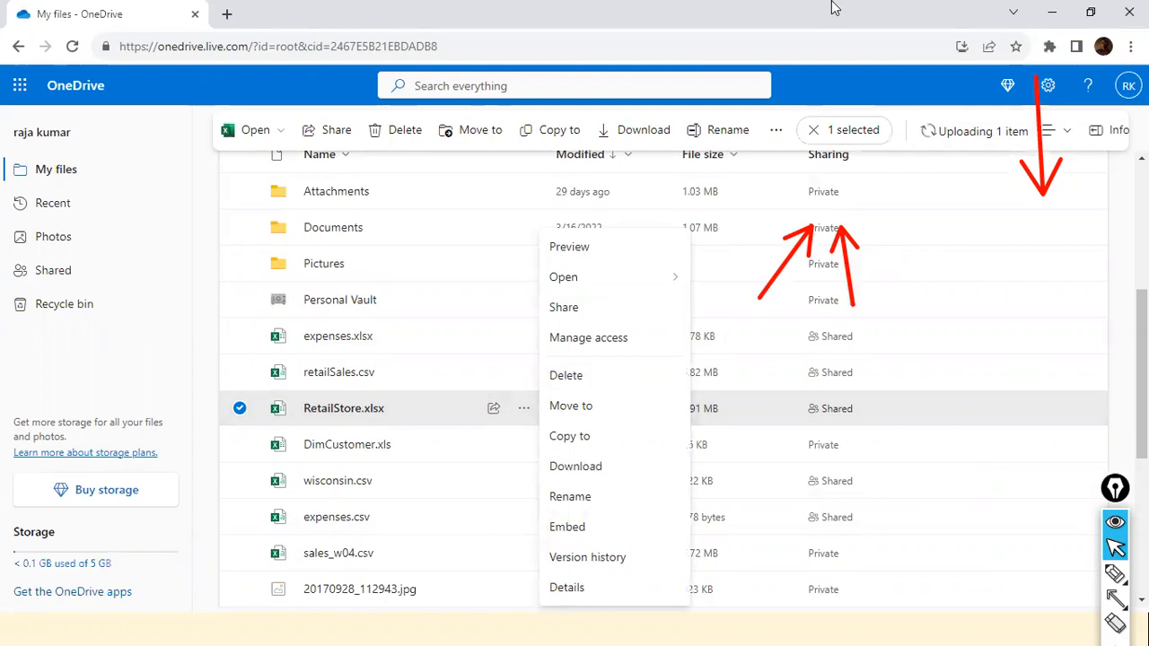
Switch to Notepad and review the notes on copying the embed code and forming the download link
{"action": "key", "text": "alt+Tab"}
{"action": "key", "text": "alt+Tab"}
{"action": "key", "text": "alt+Tab"}
{"action": "key", "text": "alt+Tab"}
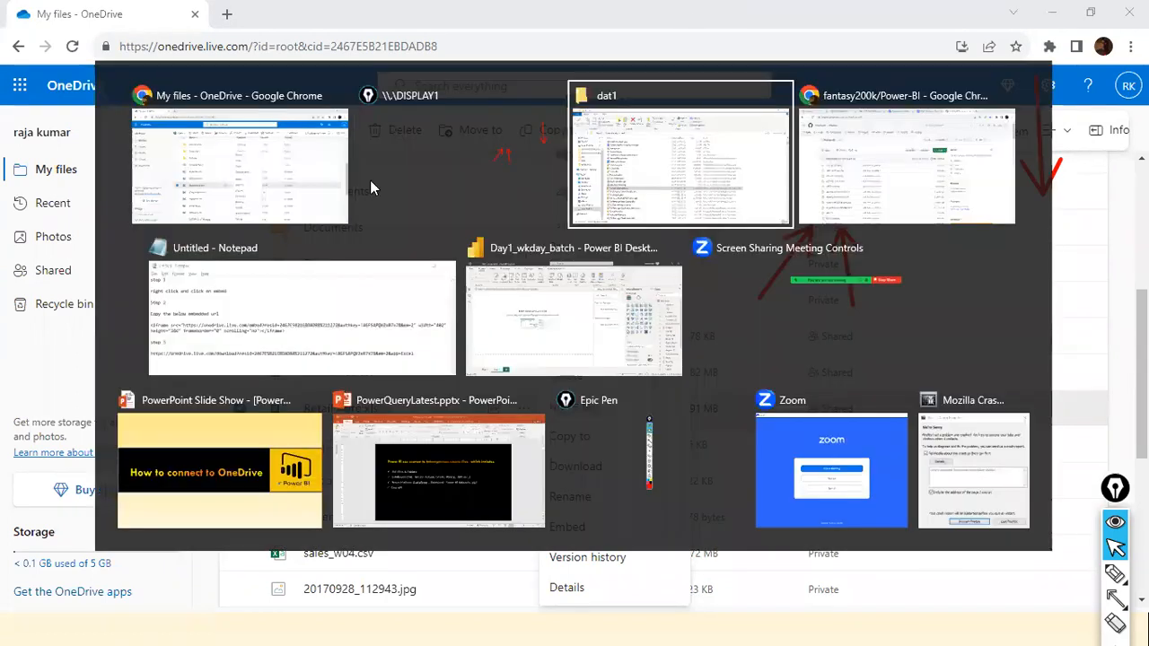
{"action": "left_click", "coordinate": [307, 270]}
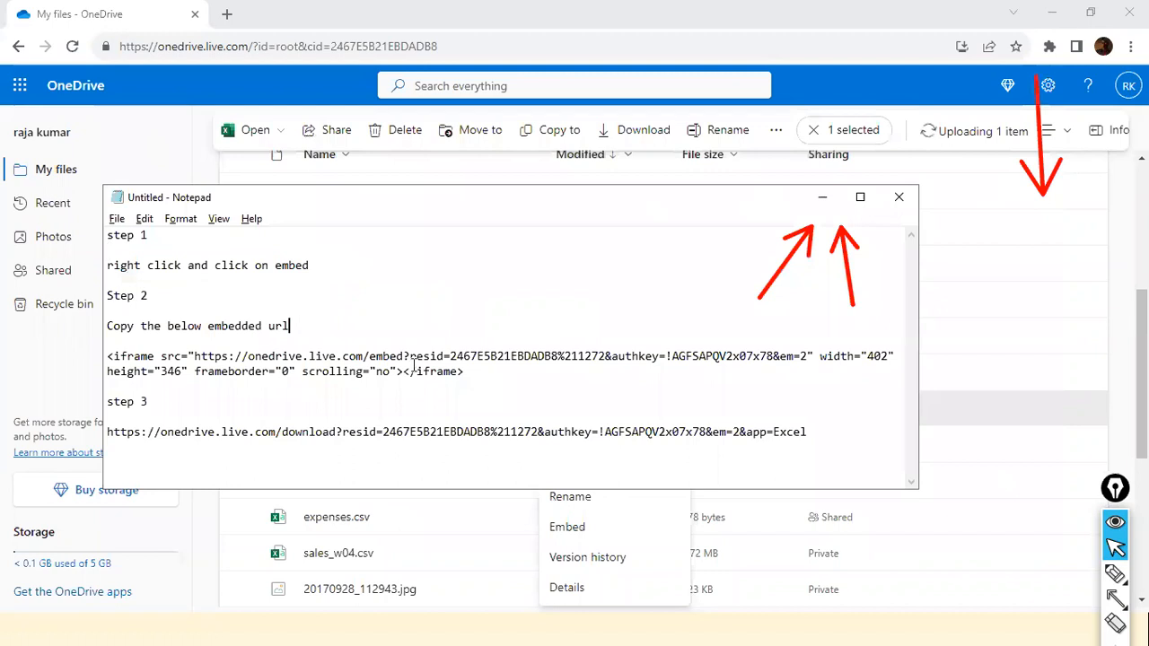
{"action": "left_click", "coordinate": [513, 368]}
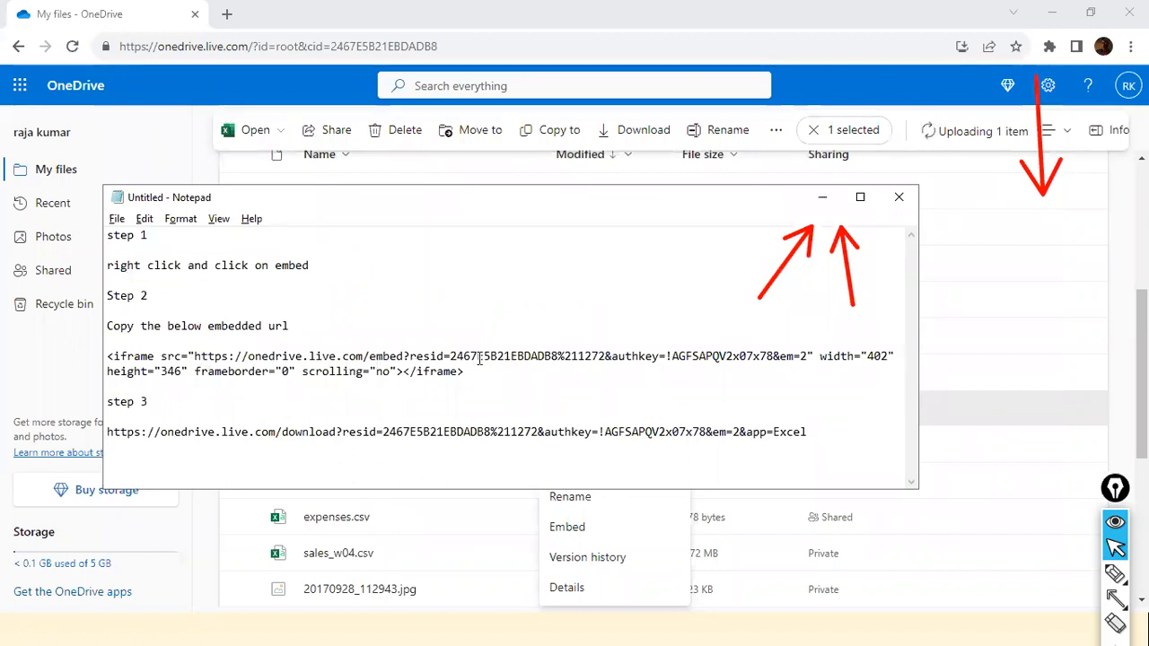
Switch to Power BI Desktop, view the common data sources including Web, and close the list
{"action": "key", "text": "alt+Tab"}
{"action": "key", "text": "alt+Tab"}
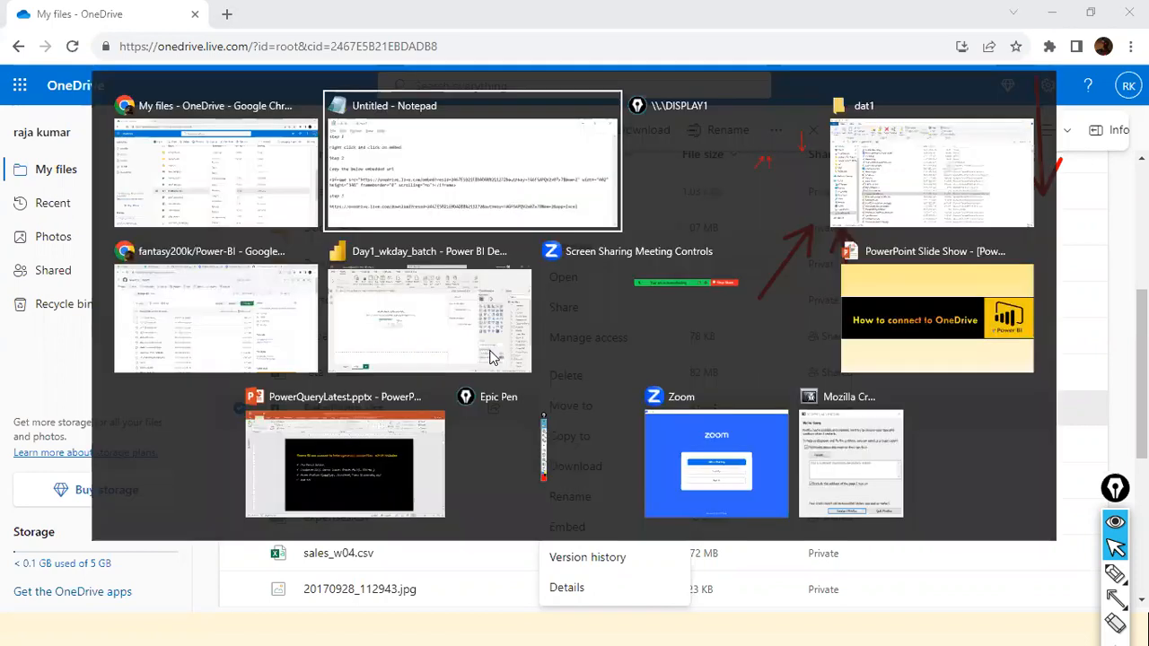
{"action": "key", "text": "alt+Tab"}
{"action": "key", "text": "alt+Tab"}
{"action": "key", "text": "alt+Tab"}
{"action": "key", "text": "alt+Tab"}
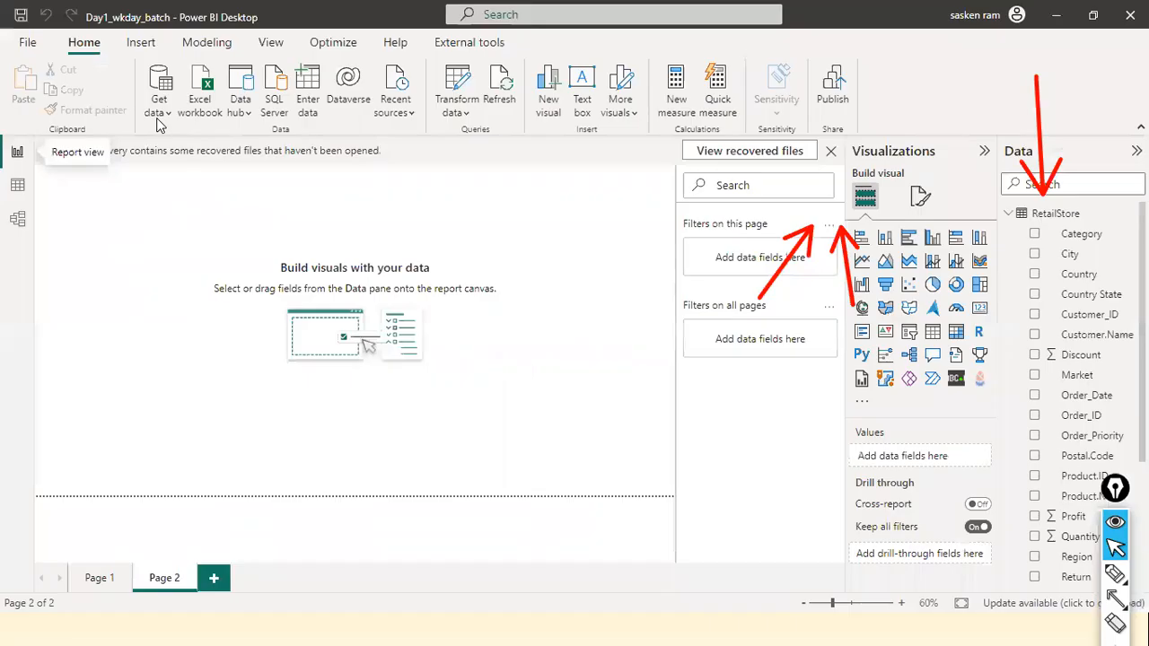
{"action": "left_click", "coordinate": [159, 106]}
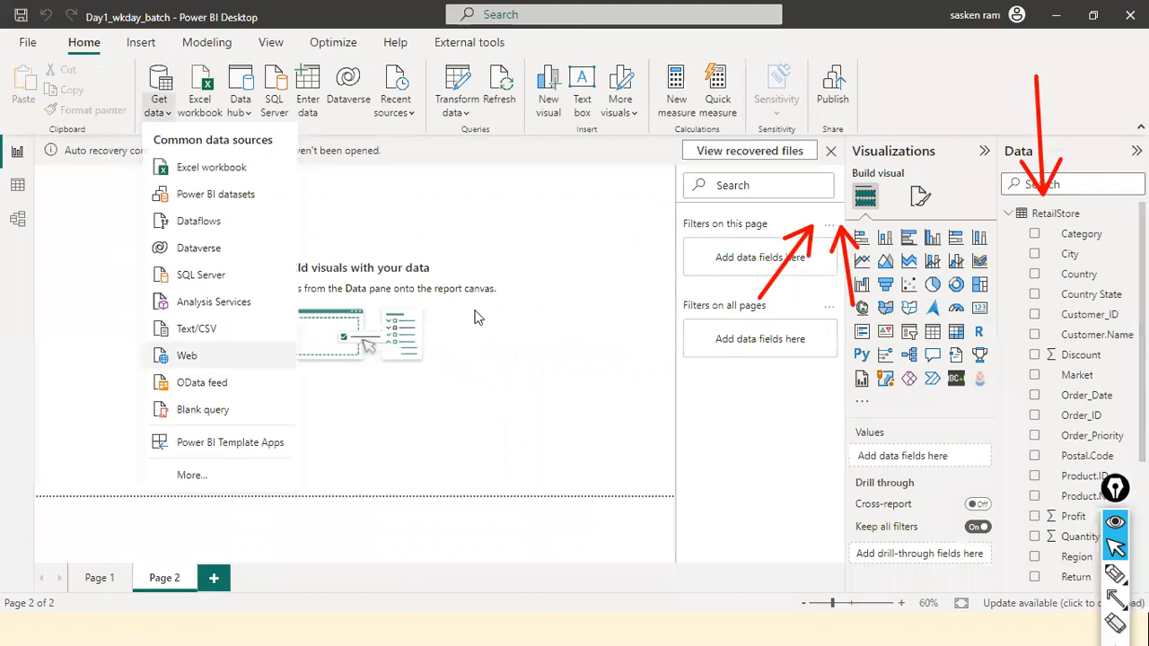
{"action": "key", "text": "Escape"}
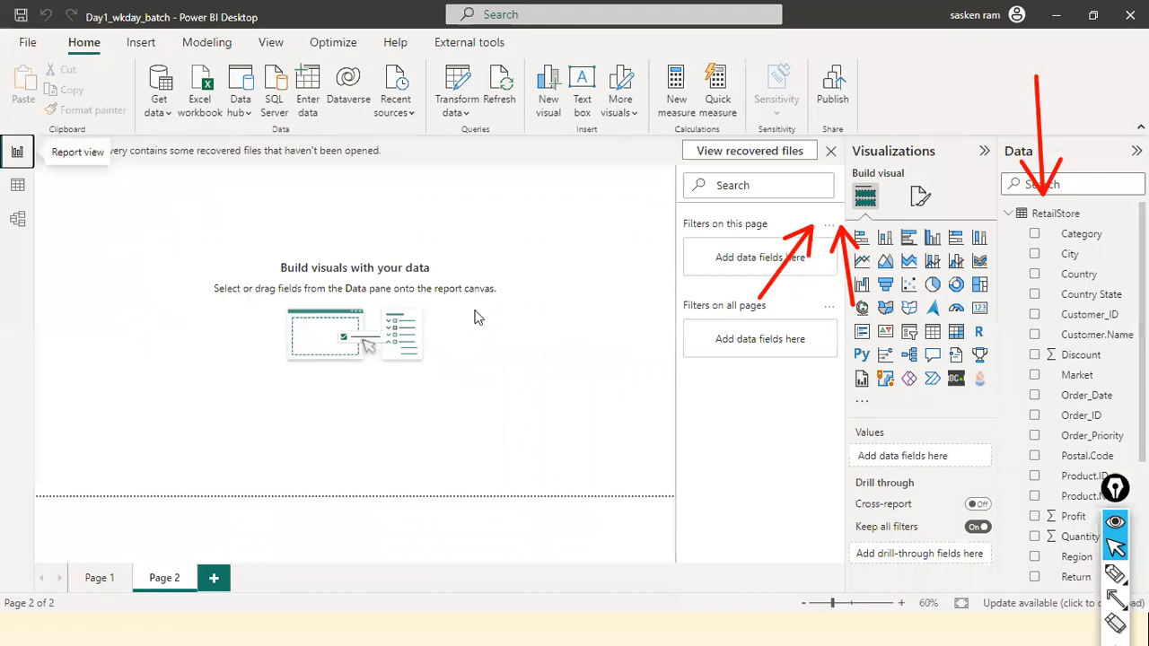
Switch to Notepad and select only the URL between the quotes of the iframe embed code
{"action": "key", "text": "alt+Tab"}
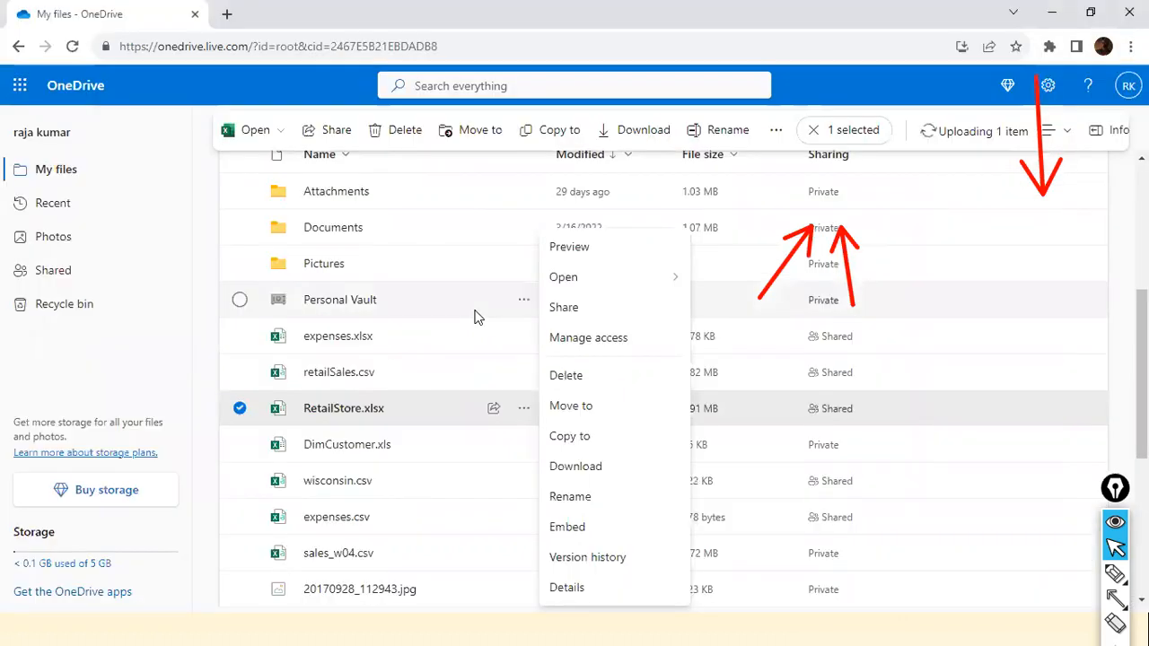
{"action": "key", "text": "alt+Tab"}
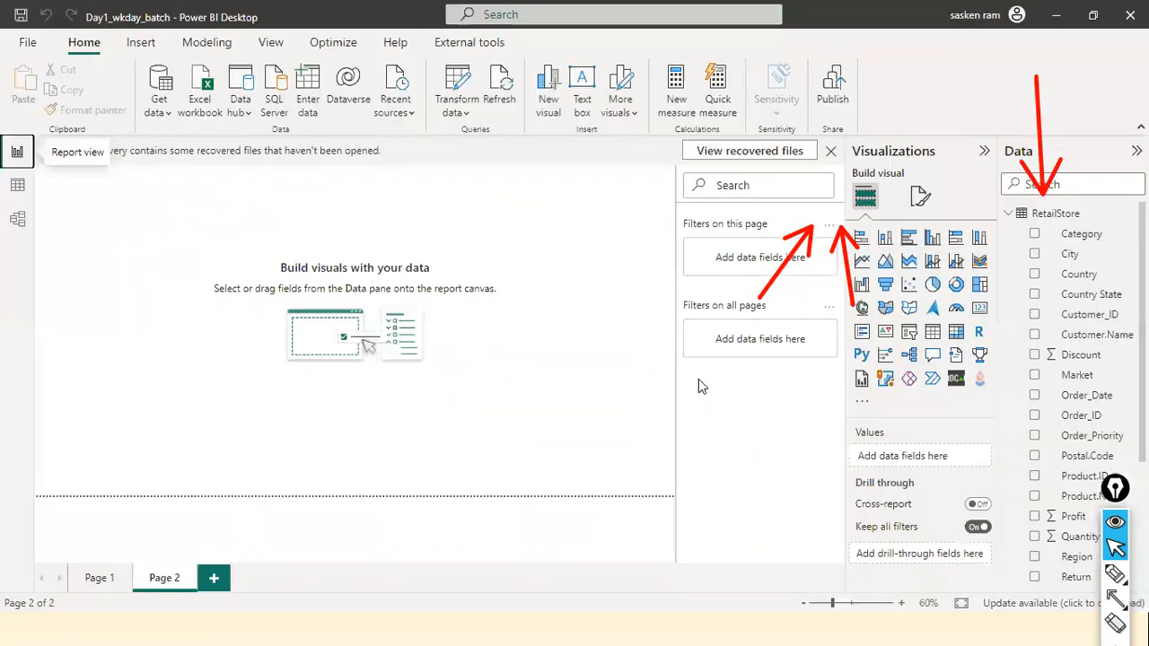
{"action": "key", "text": "alt+Tab"}
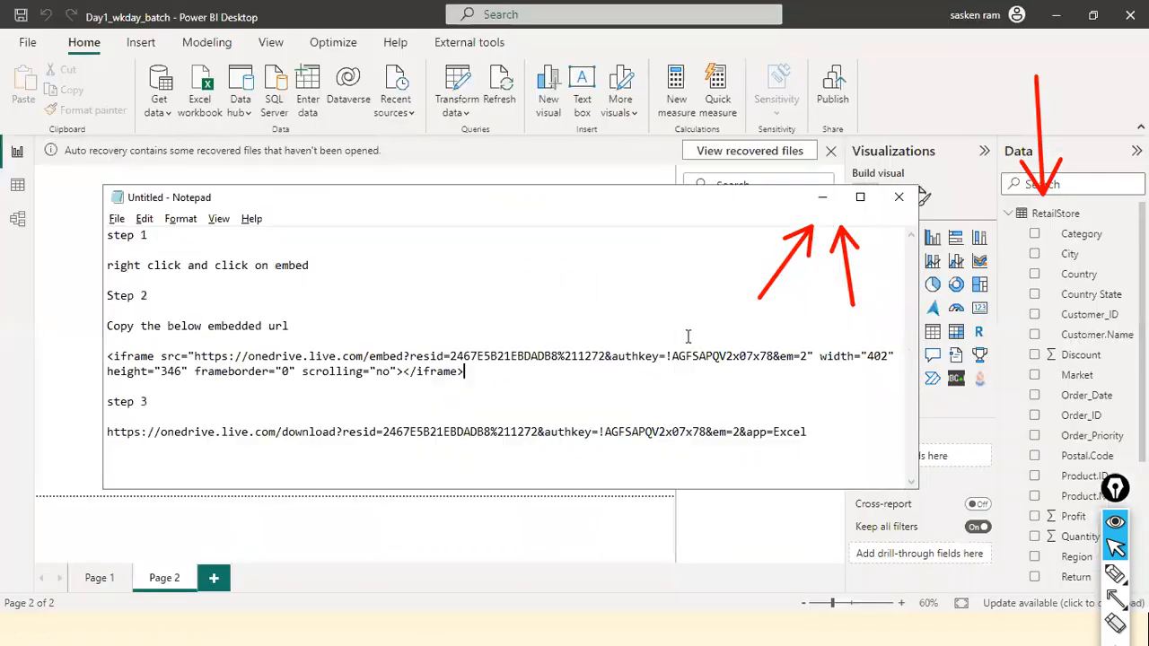
{"action": "double_click", "coordinate": [108, 356]}
{"action": "left_click_drag", "start_coordinate": [194, 357], "coordinate": [204, 356]}
{"action": "left_click_drag", "start_coordinate": [595, 362], "coordinate": [810, 354]}
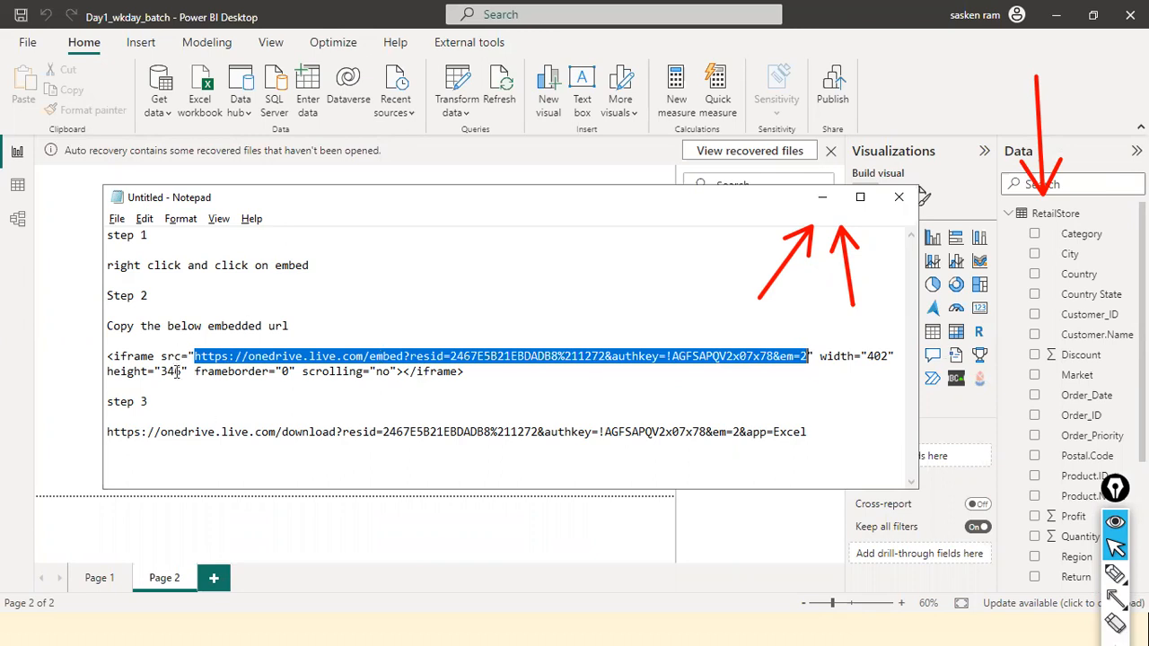
Mark the start and end of the selected embed URL with red arrows, and clear all annotations from the screen
{"action": "key", "text": "ctrl+shift+F2"}
{"action": "mouse_move", "coordinate": [152, 401]}
{"action": "left_mouse_down"}
{"action": "mouse_move", "coordinate": [166, 370]}
{"action": "mouse_move", "coordinate": [193, 356]}
{"action": "left_mouse_up"}
{"action": "left_click_drag", "start_coordinate": [860, 426], "coordinate": [811, 357]}
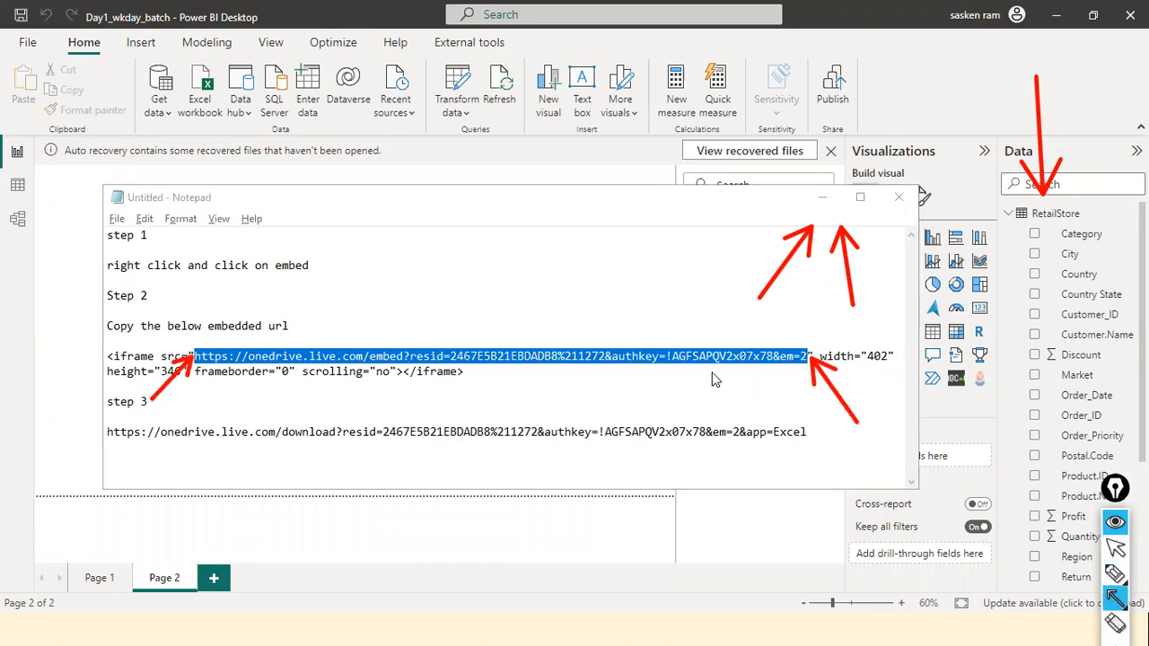
{"action": "key", "text": "ctrl+shift+7"}
{"action": "key", "text": "ctrl+shift+2"}
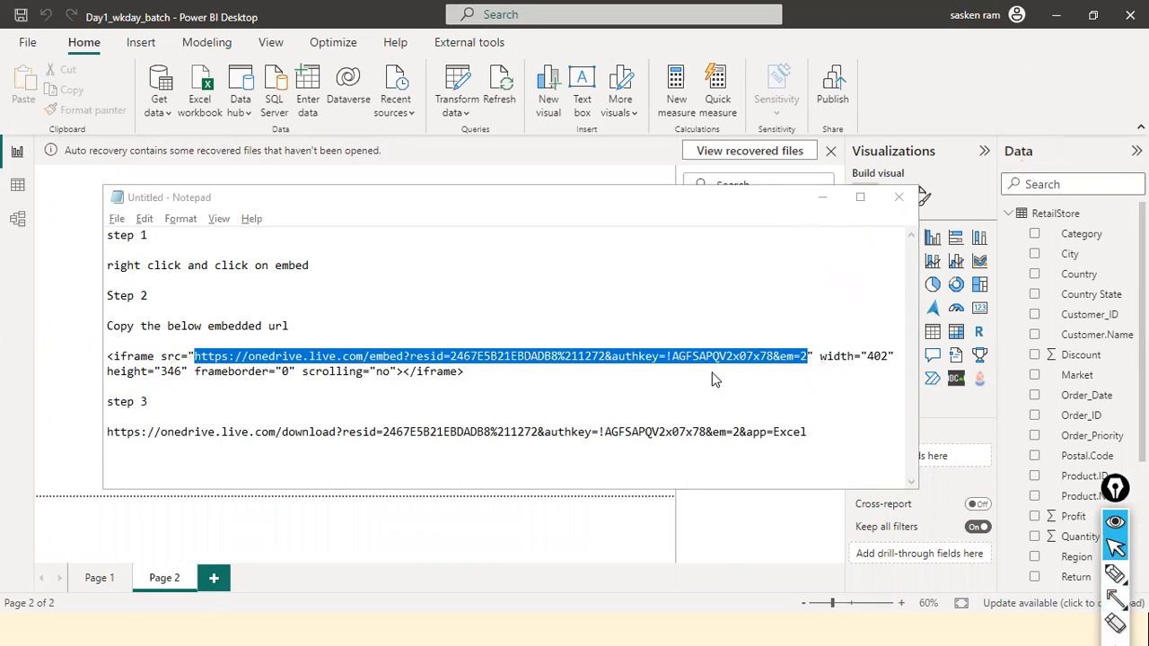
Switch to Power BI Desktop, start a Web data import, and paste the OneDrive embed URL with its authorization key
{"action": "left_click", "coordinate": [507, 199]}
{"action": "key", "text": "alt+Tab"}
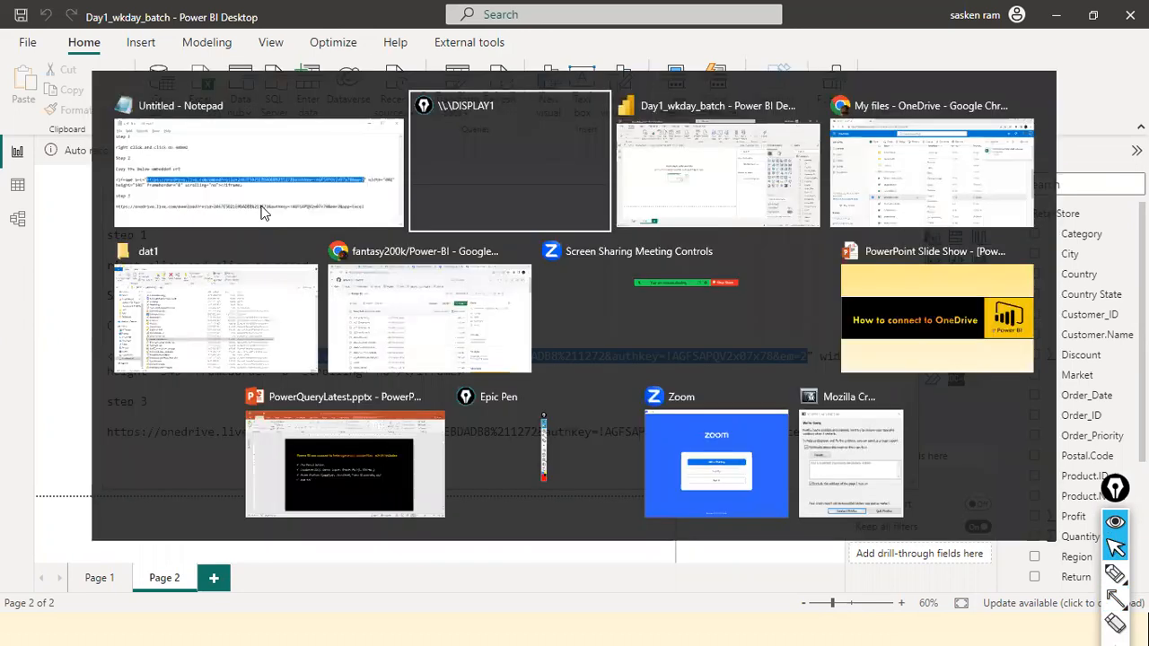
{"action": "left_click", "coordinate": [154, 115]}
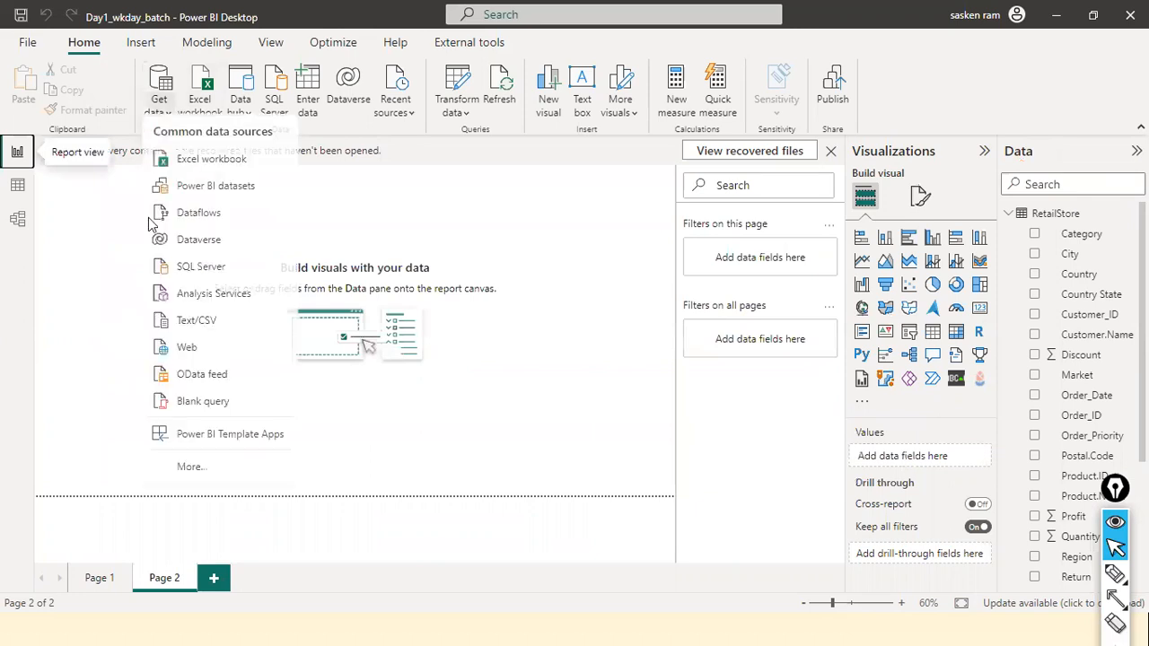
{"action": "left_click", "coordinate": [184, 357]}
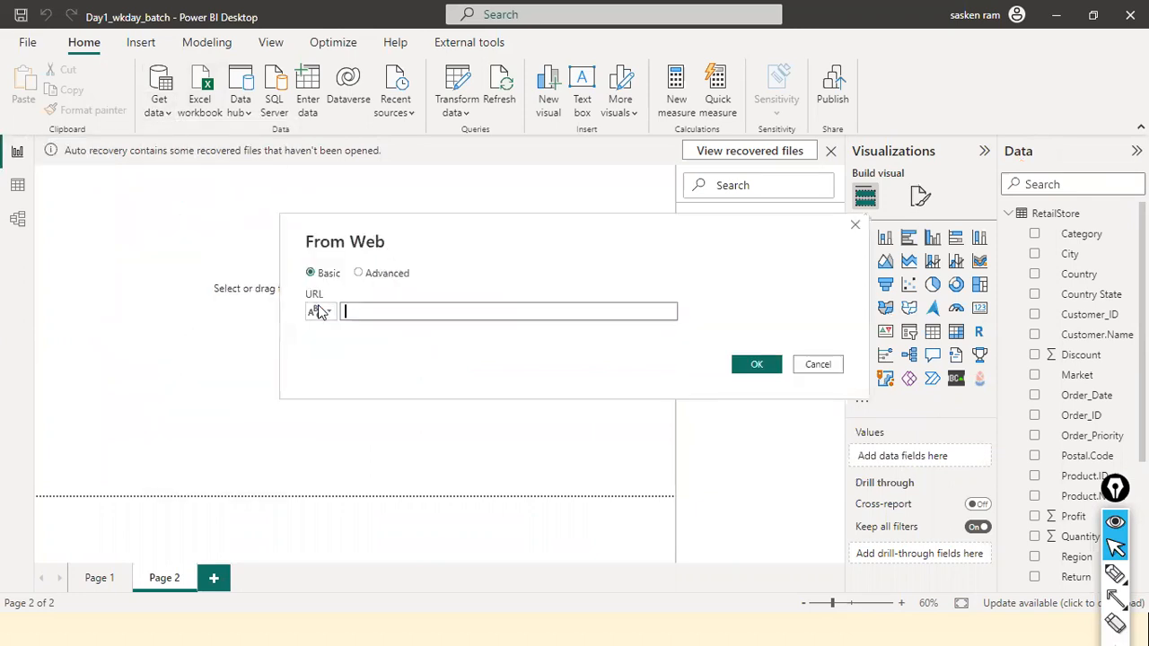
{"action": "key", "text": "ctrl+v"}
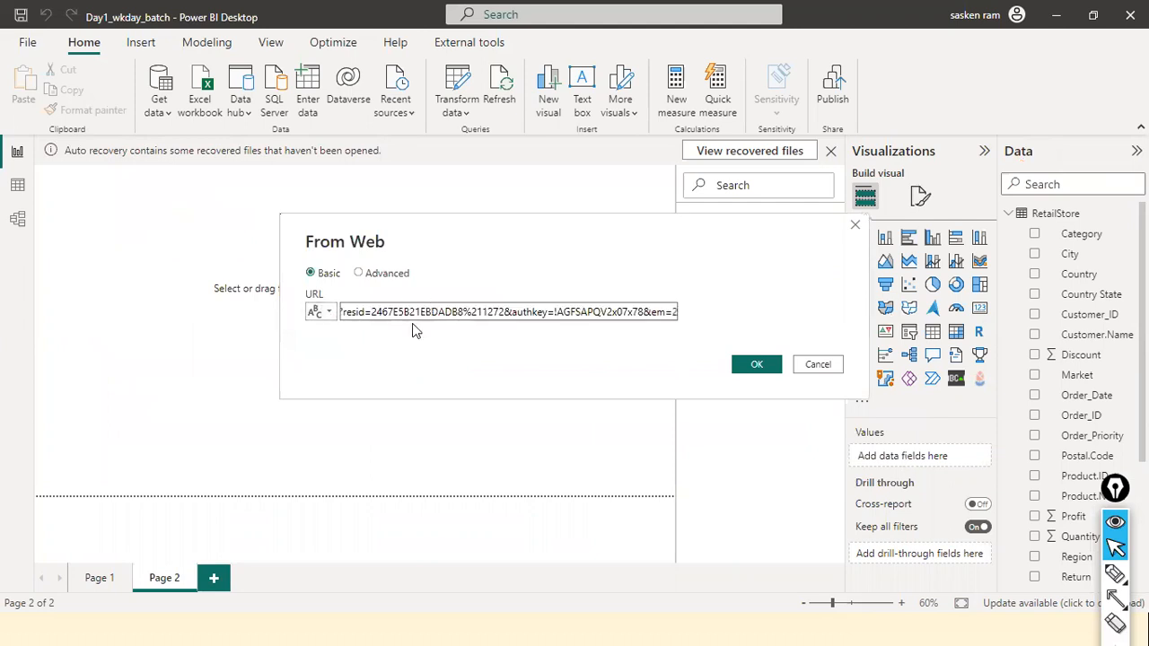
Select only the word "embed" in the pasted OneDrive URL
{"action": "left_click_drag", "start_coordinate": [398, 312], "coordinate": [246, 296]}
{"action": "left_click", "coordinate": [504, 311]}
{"action": "double_click", "coordinate": [482, 311]}
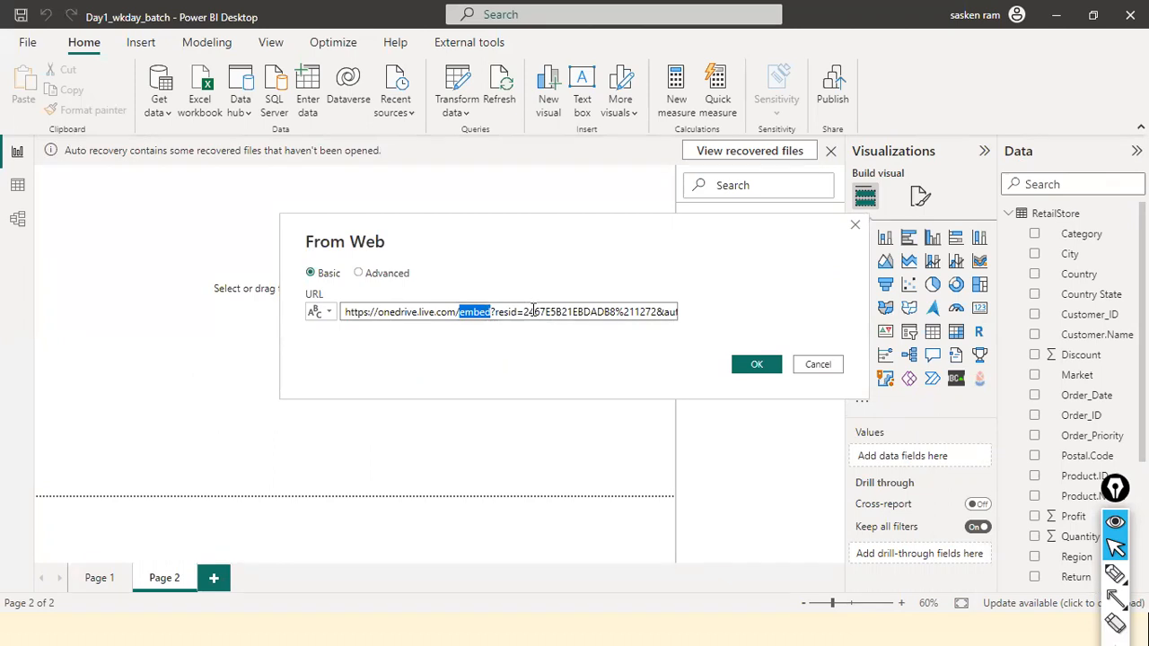
Append "&app=Excel" to the end of the OneDrive URL and cancel the Web import
{"action": "left_click_drag", "start_coordinate": [525, 311], "coordinate": [863, 331]}
{"action": "left_click", "coordinate": [660, 320]}
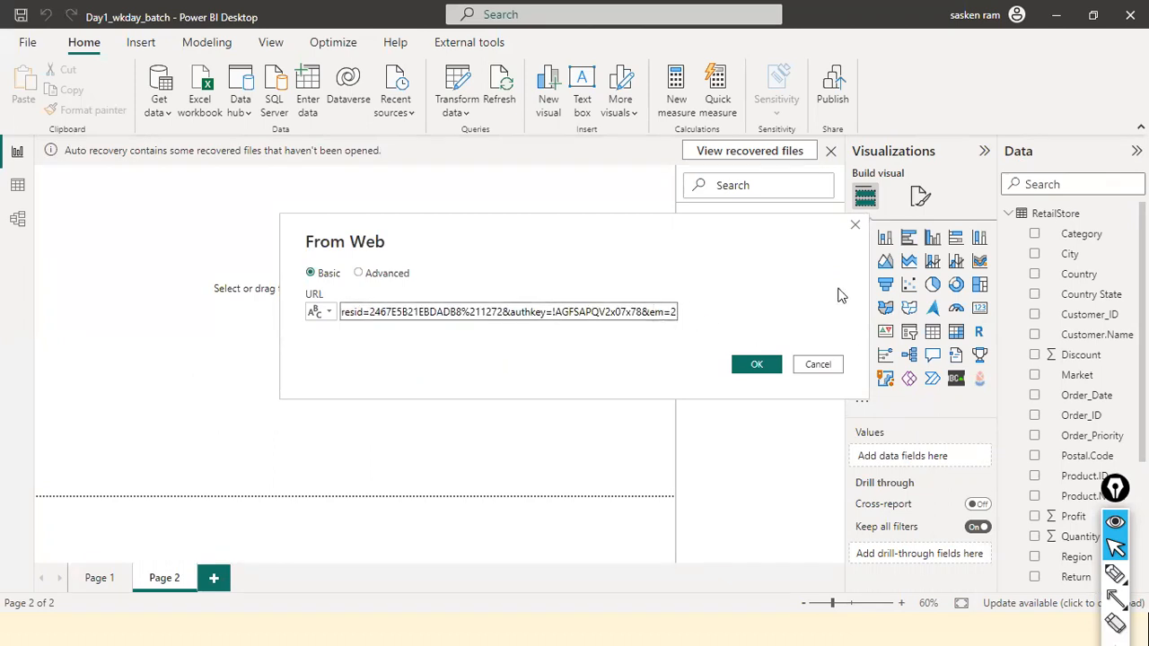
{"action": "type", "text": "&a"}
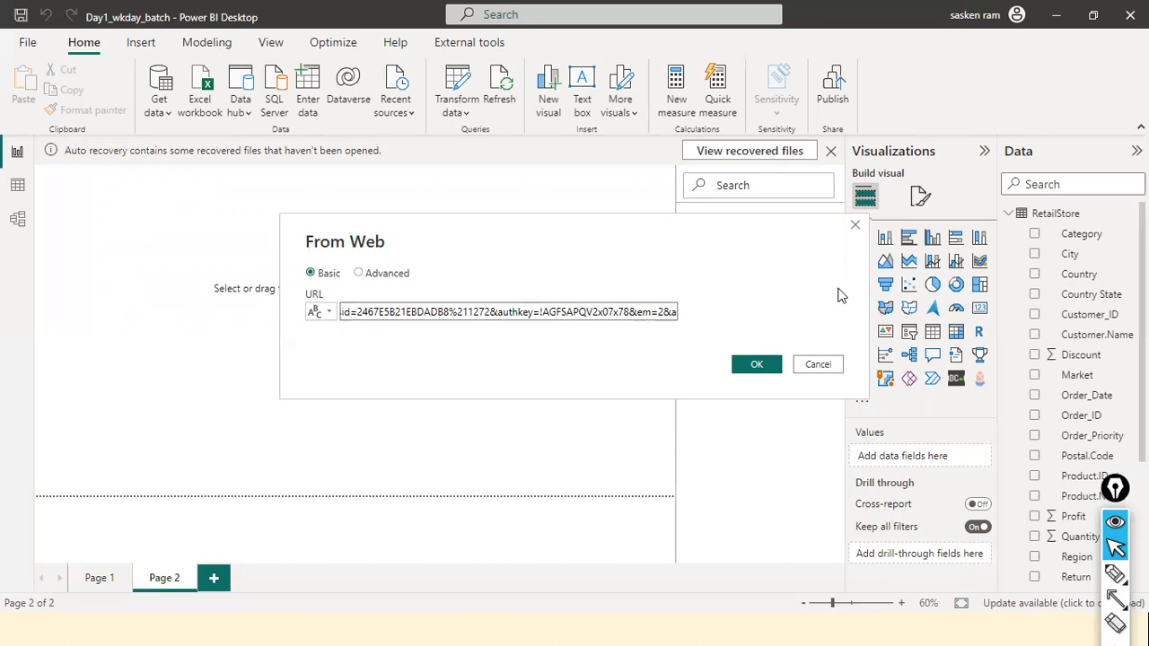
{"action": "type", "text": "pp=Excel"}
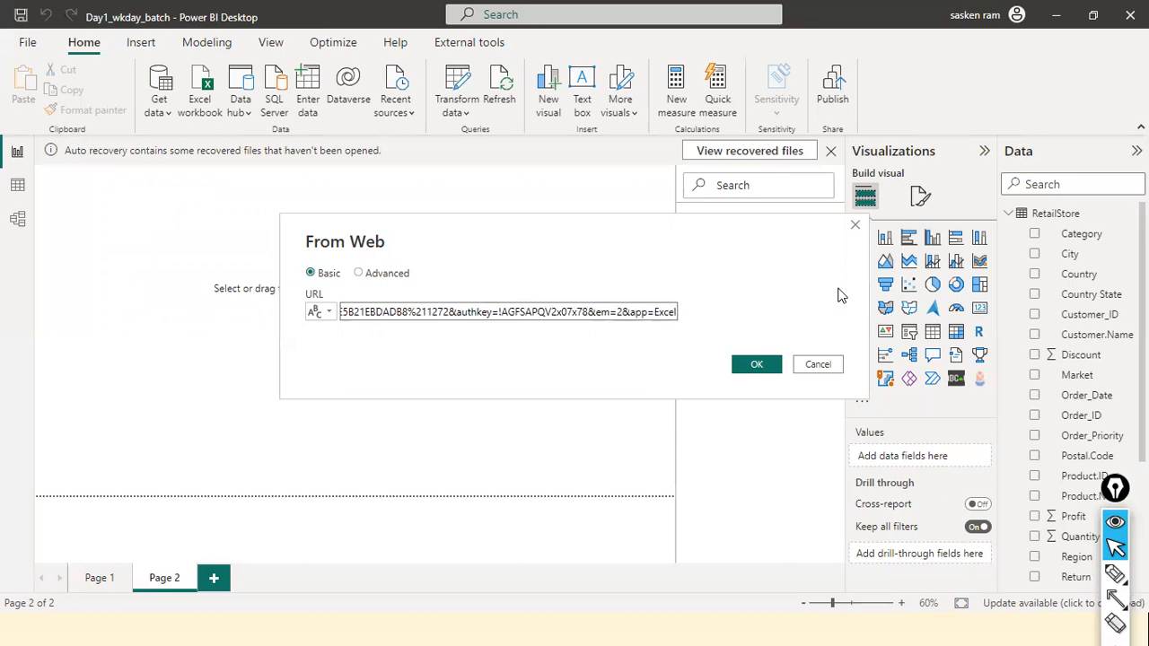
{"action": "left_click", "coordinate": [800, 371]}
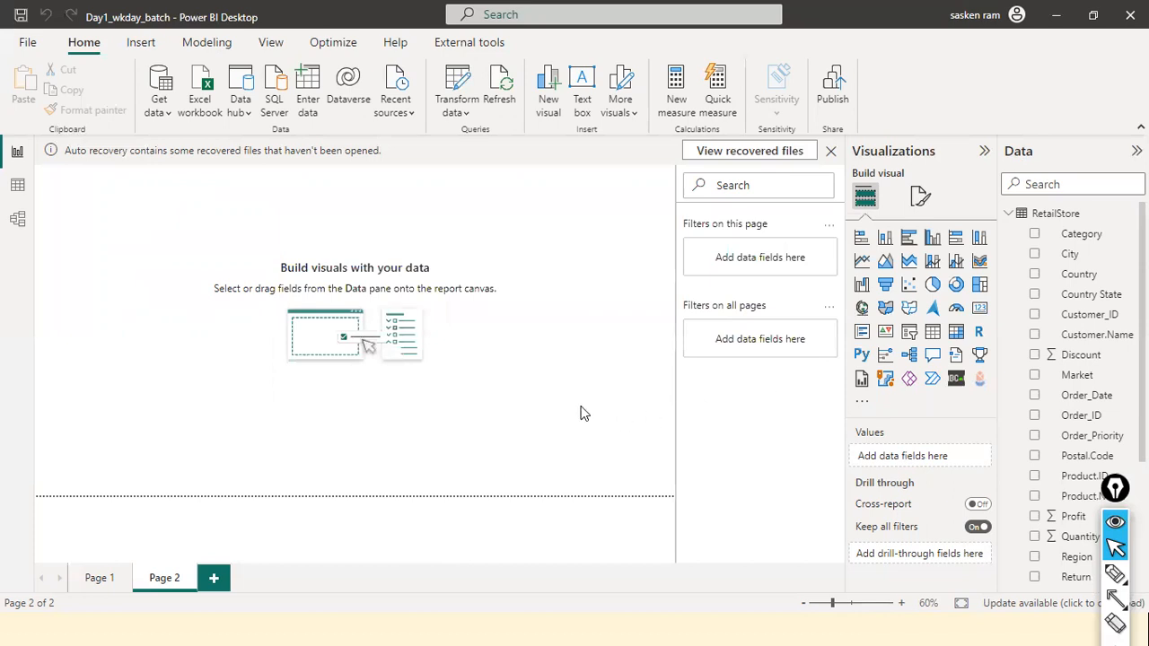
Collapse the field list of the RetailStore table
{"action": "left_click", "coordinate": [1008, 213]}
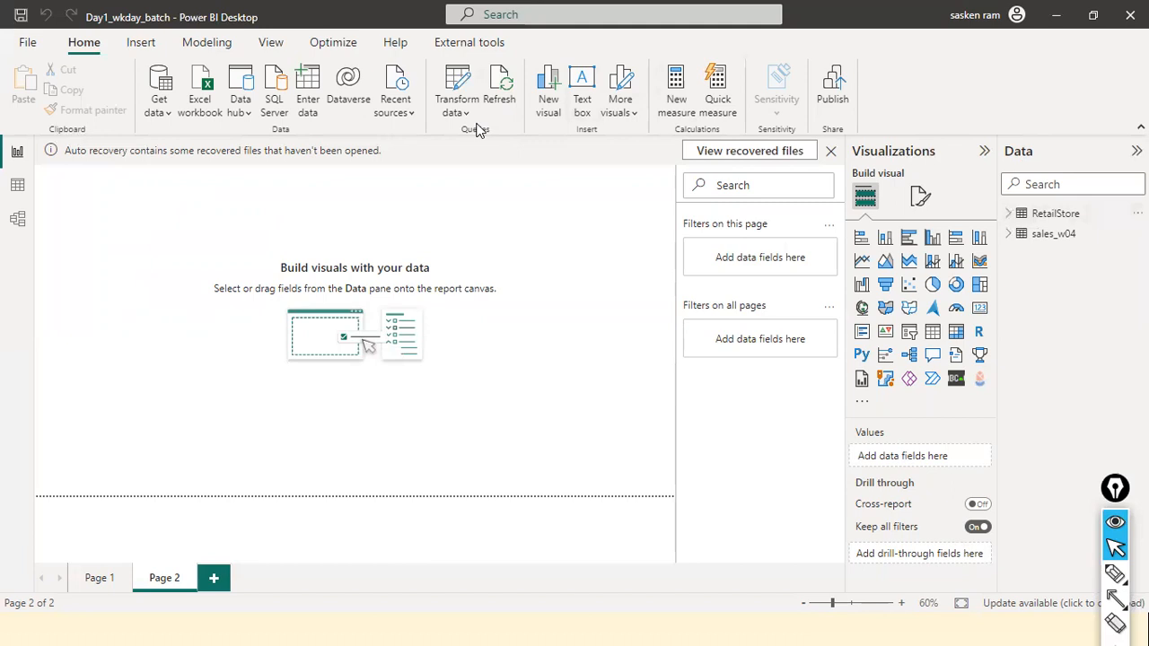